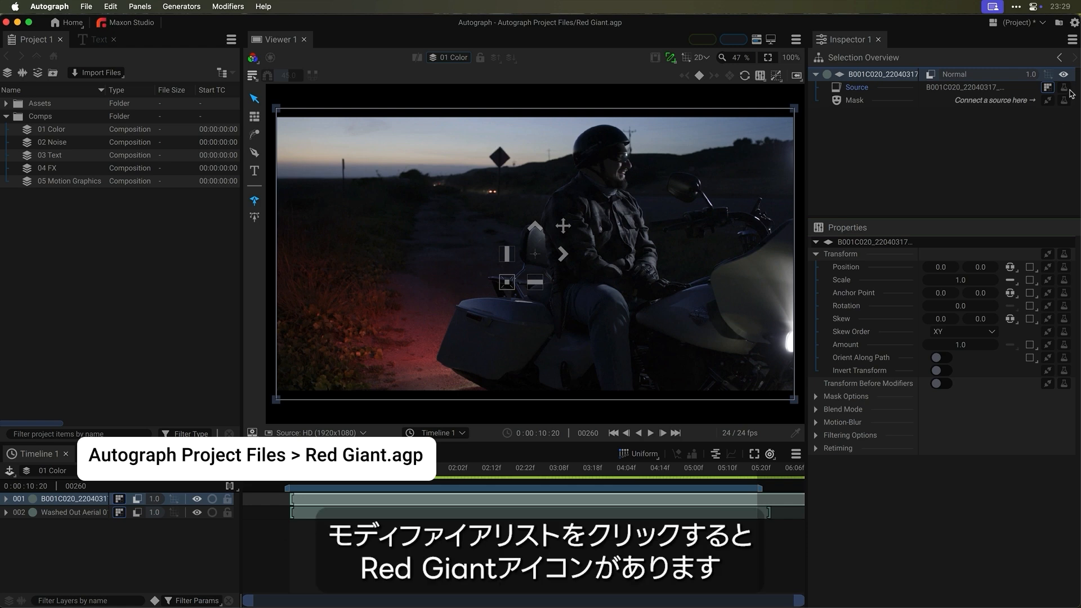
- Browse the modifiers available for the B001C020 layer's source, down to the Red Giant uni effects, and dismiss the list
{"action": "left_click", "coordinate": [1064, 100]}
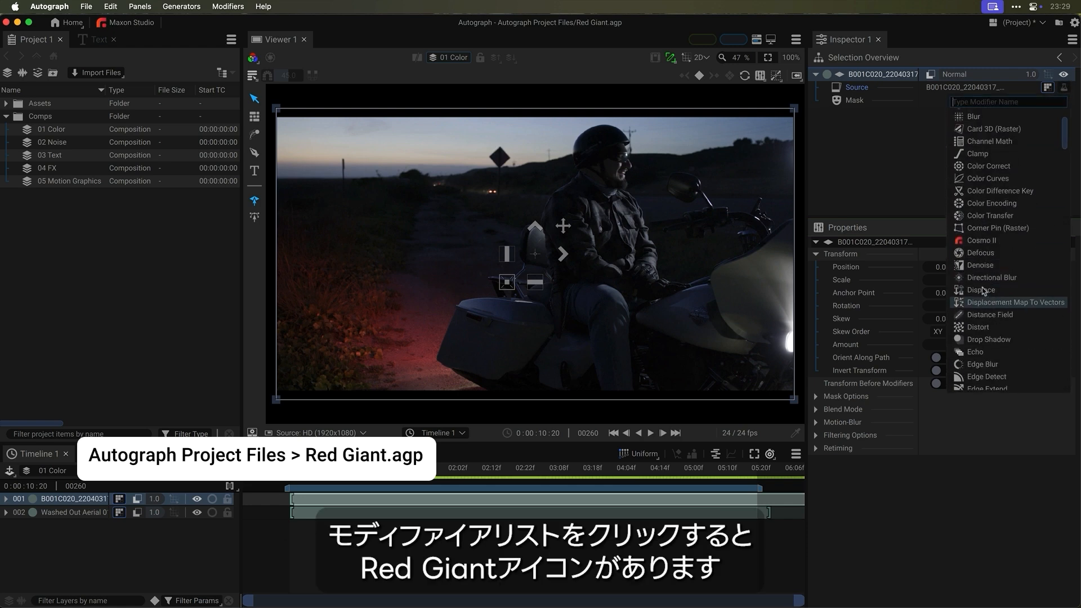
{"action": "scroll", "coordinate": [997, 265], "scroll_direction": "down", "scroll_amount": 3}
{"action": "scroll", "coordinate": [993, 248], "scroll_direction": "down", "scroll_amount": 10}
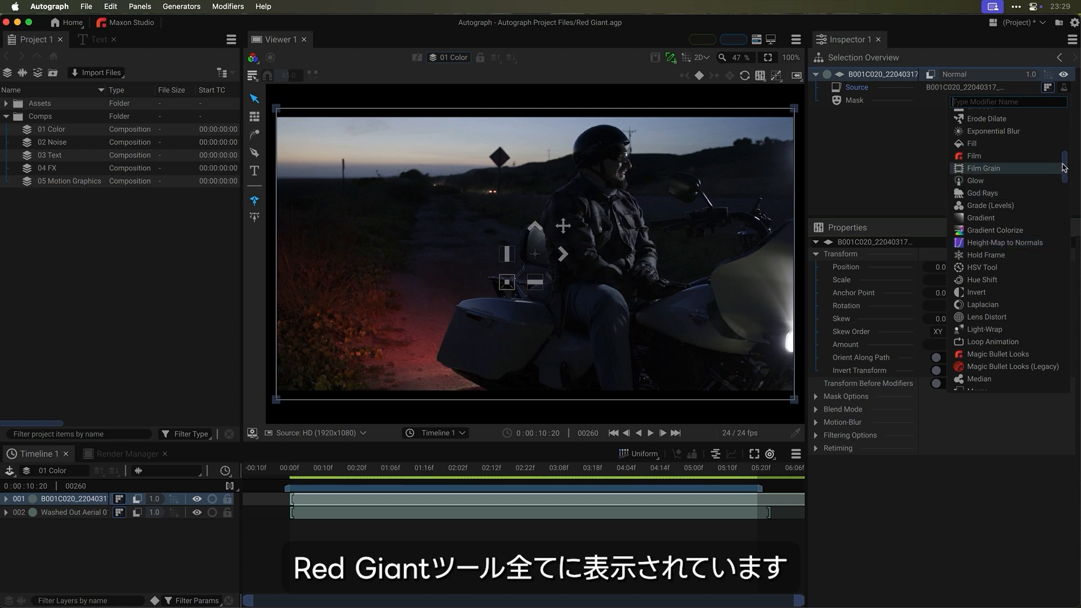
{"action": "left_click_drag", "start_coordinate": [1063, 164], "coordinate": [1045, 275]}
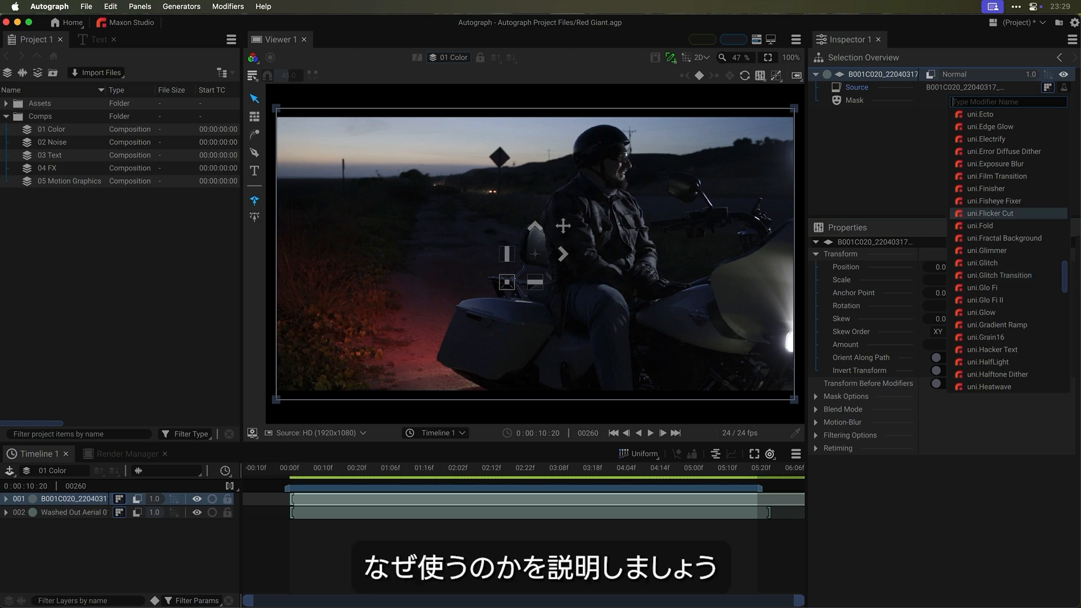
{"action": "left_click", "coordinate": [910, 184]}
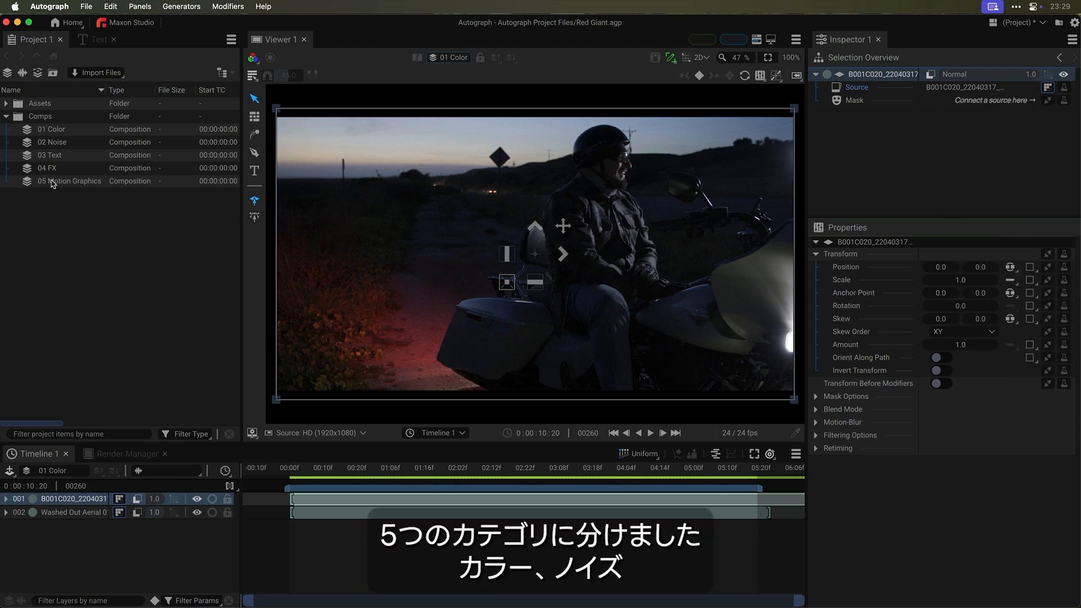
{"action": "left_click", "coordinate": [67, 131]}
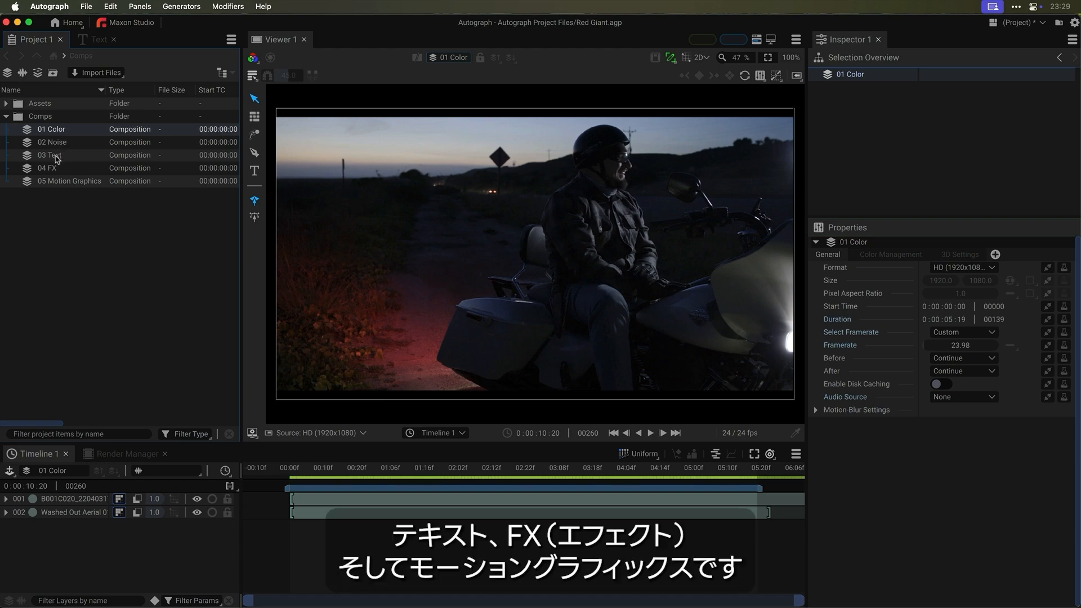
{"action": "left_click", "coordinate": [57, 157]}
{"action": "left_click", "coordinate": [79, 212]}
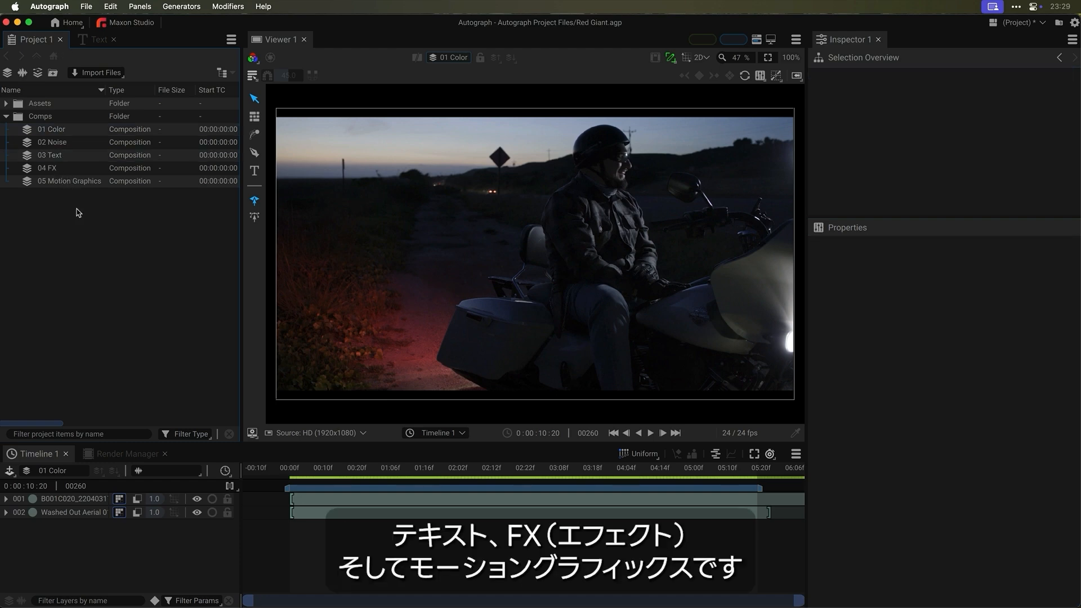
- Try a Grade (Levels) modifier on the source of the B001C020 layer and delete it
{"action": "left_click", "coordinate": [365, 498]}
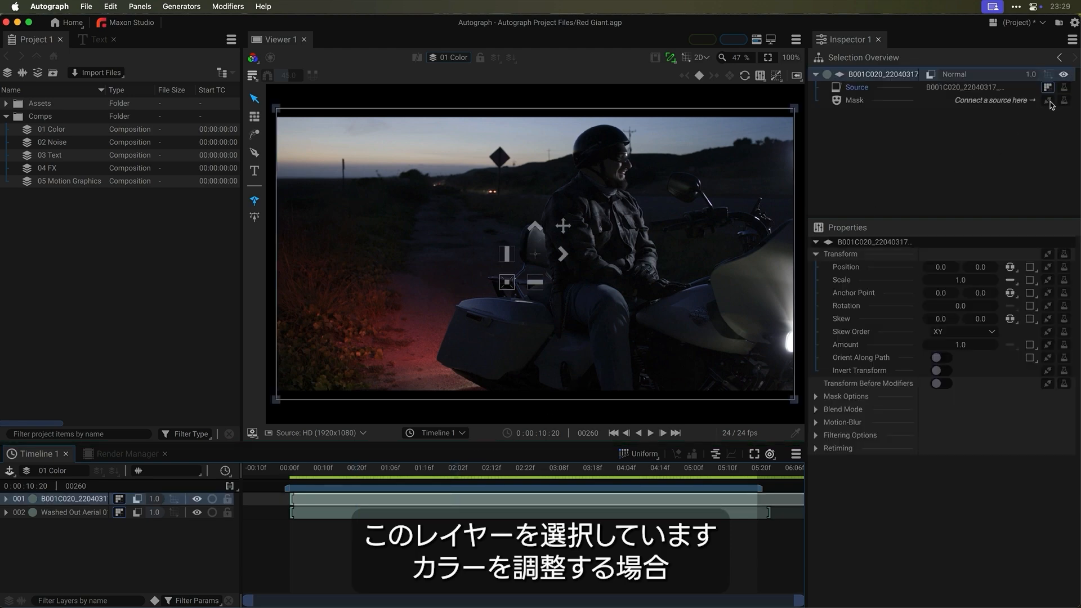
{"action": "left_click", "coordinate": [1063, 89]}
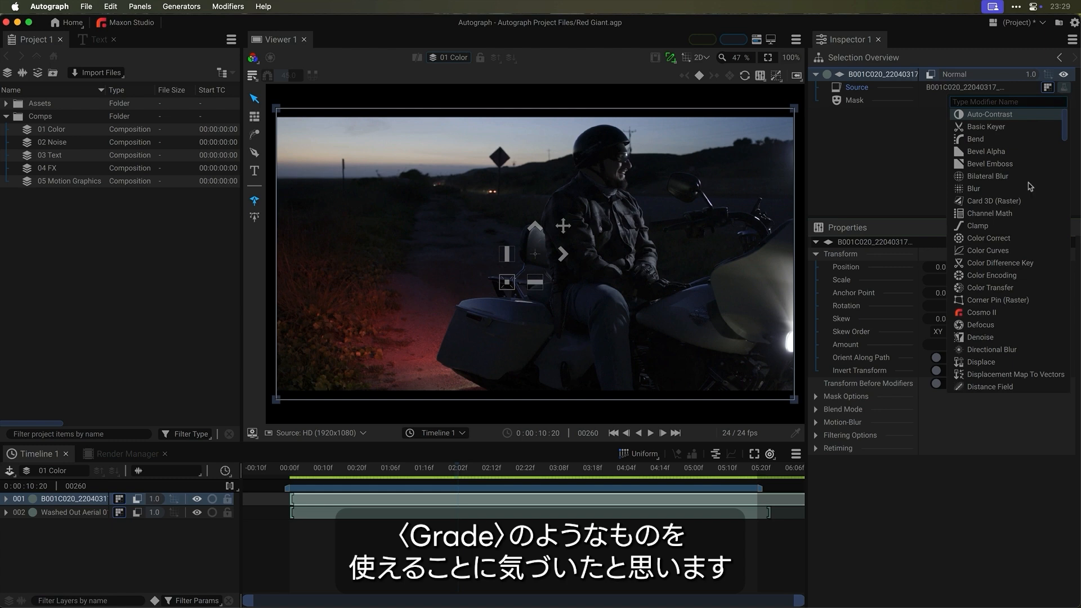
{"action": "scroll", "coordinate": [1028, 290], "scroll_direction": "down", "scroll_amount": 8}
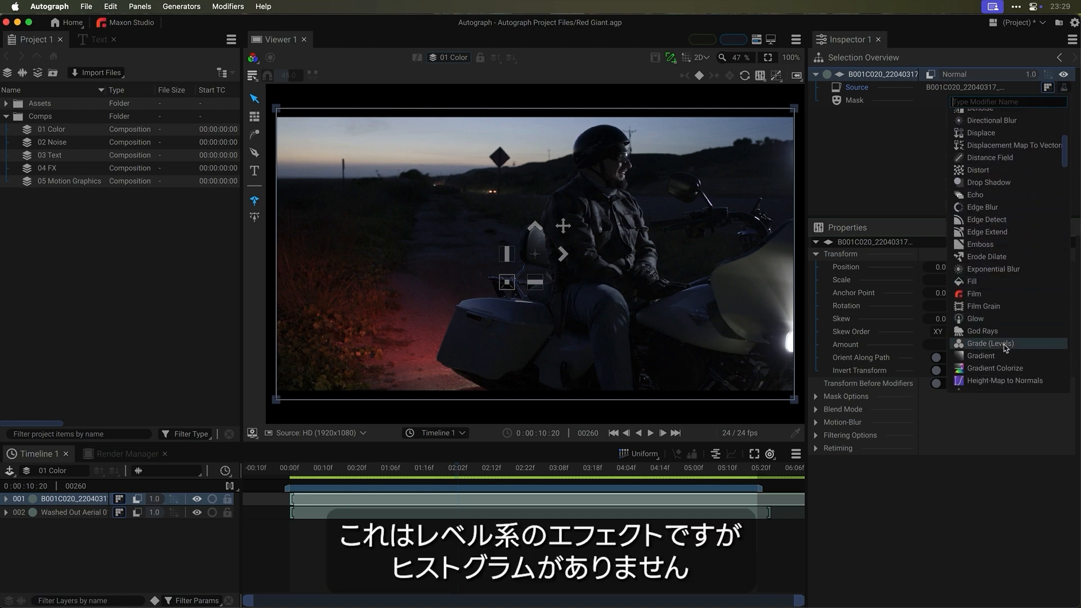
{"action": "left_click", "coordinate": [1006, 347]}
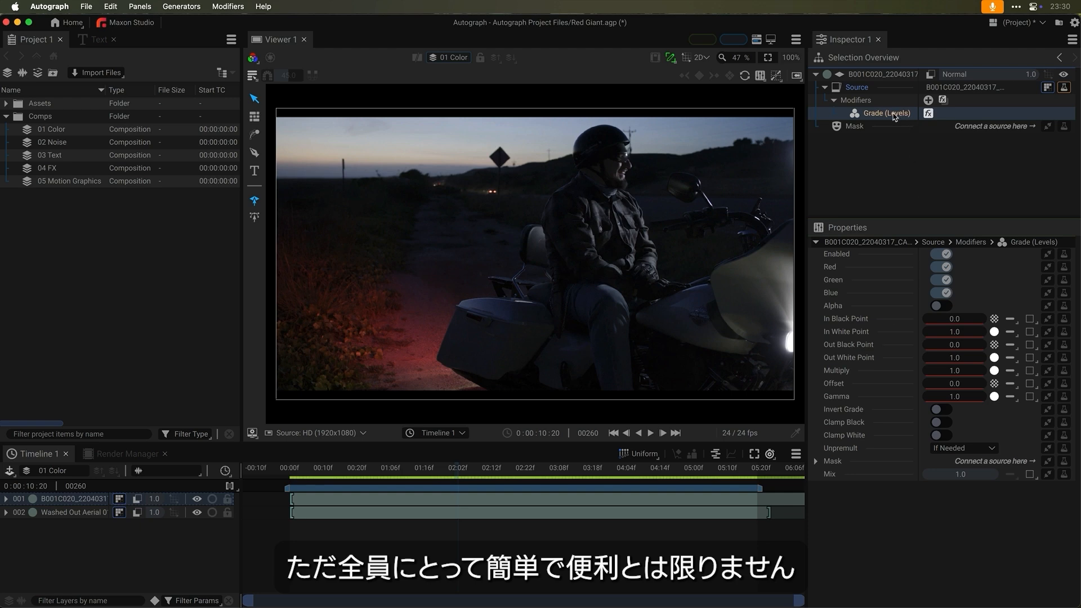
{"action": "key", "text": "Delete"}
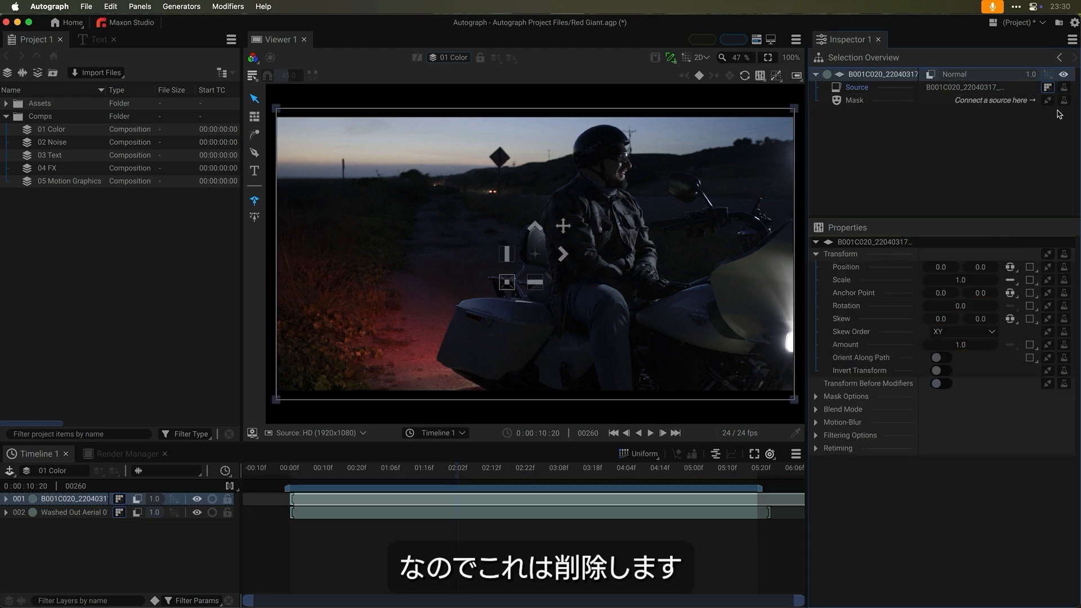
- Add a Magic Bullet Looks modifier to the B001C020 layer's source and open its look editor
{"action": "left_click", "coordinate": [1064, 87]}
{"action": "scroll", "coordinate": [994, 242], "scroll_direction": "down", "scroll_amount": 10}
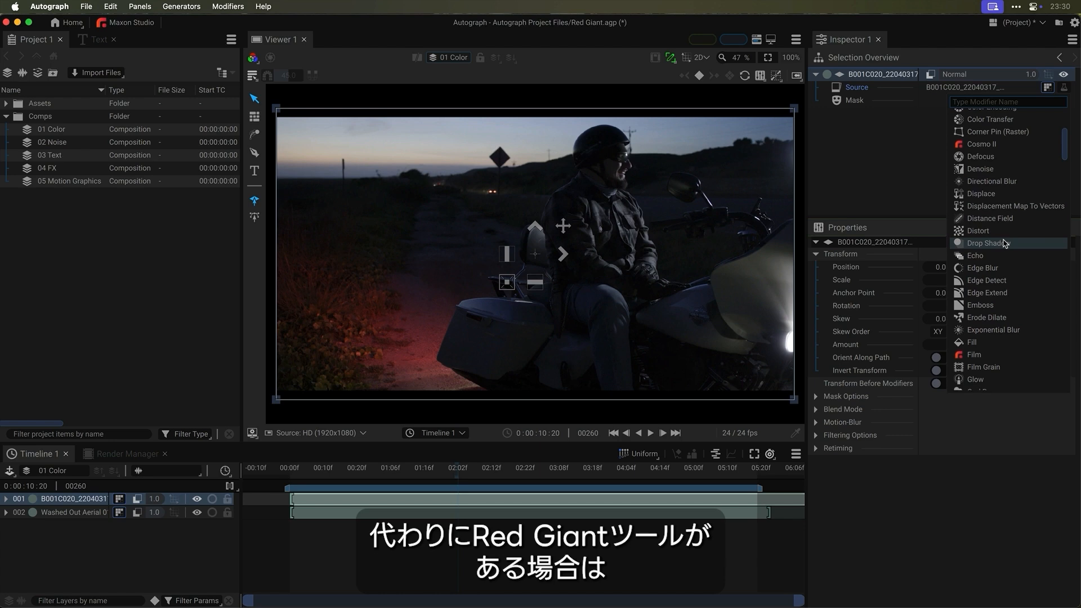
{"action": "scroll", "coordinate": [1004, 281], "scroll_direction": "down", "scroll_amount": 3}
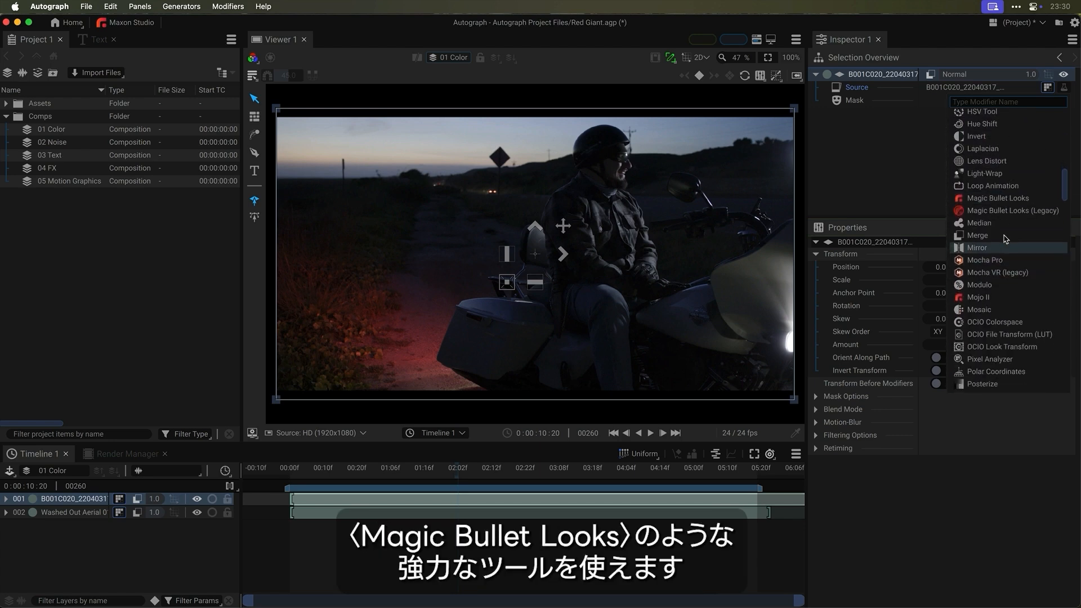
{"action": "left_click", "coordinate": [997, 198]}
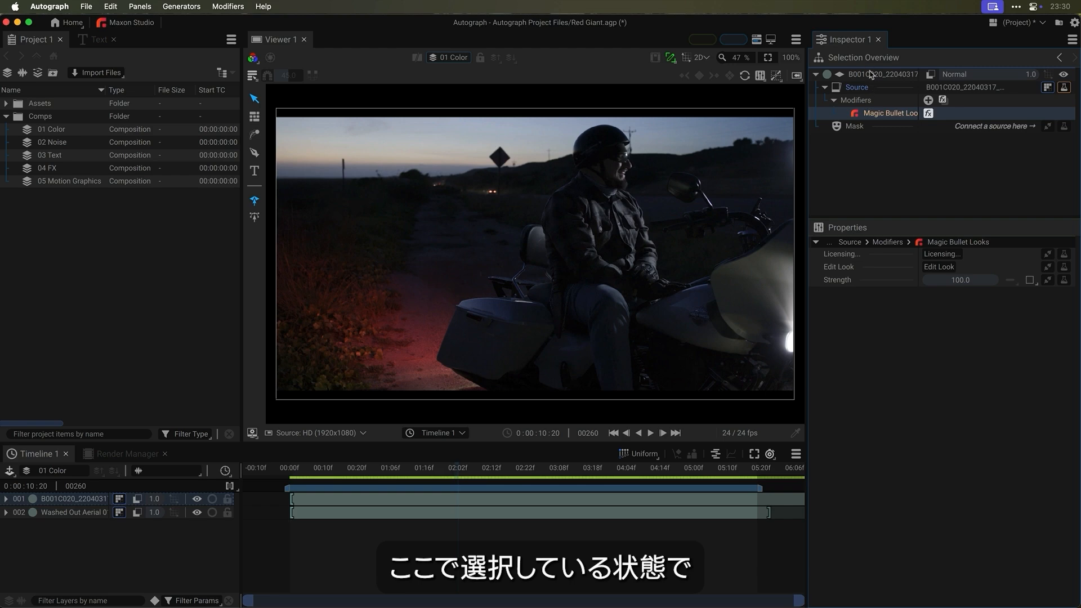
{"action": "left_click", "coordinate": [942, 268]}
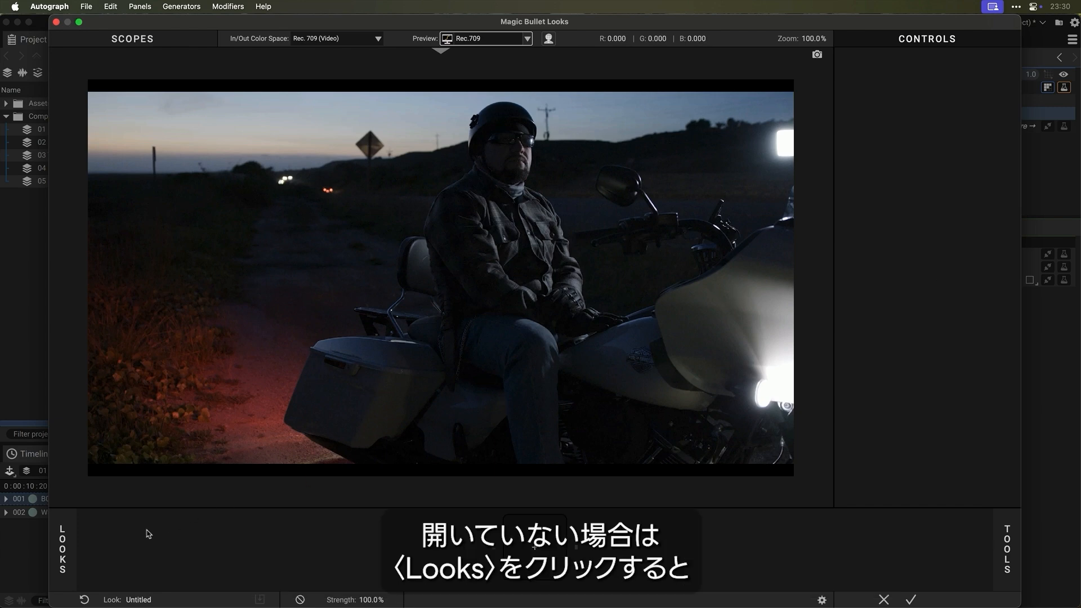
- Show the looks library and preview Blockbuster Warm looks such as Historia and Chrono Gold on the footage
{"action": "left_click", "coordinate": [69, 547]}
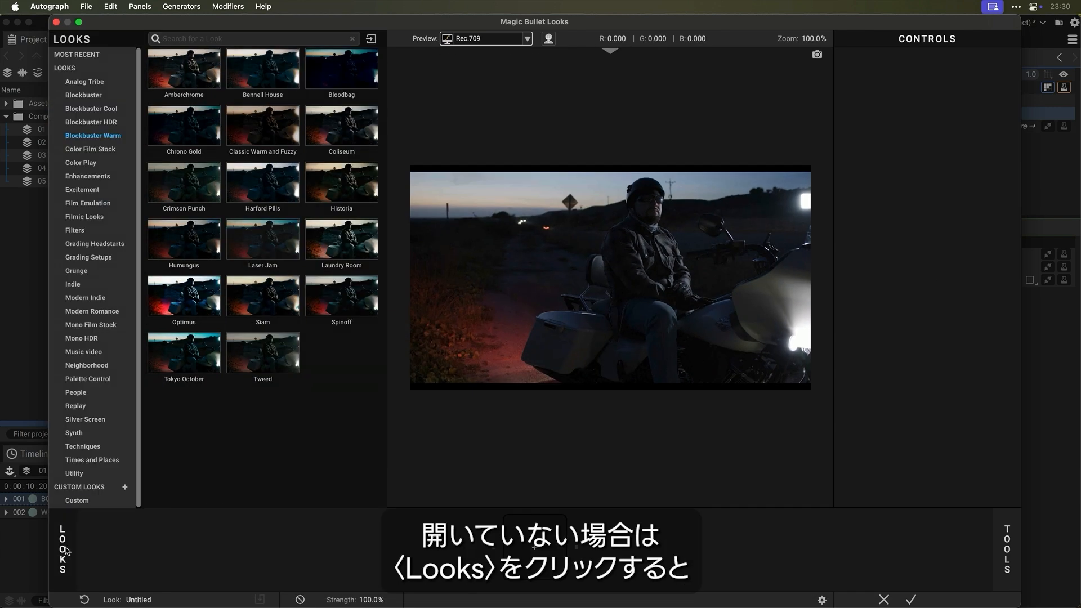
{"action": "left_click", "coordinate": [264, 188]}
{"action": "mouse_move", "coordinate": [330, 191]}
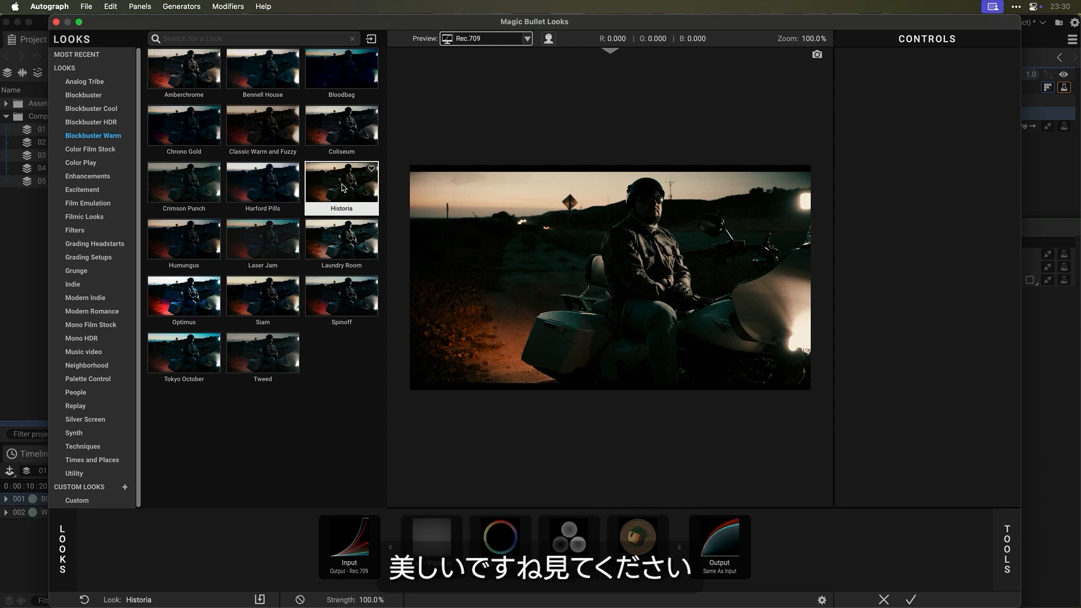
{"action": "mouse_move", "coordinate": [341, 136]}
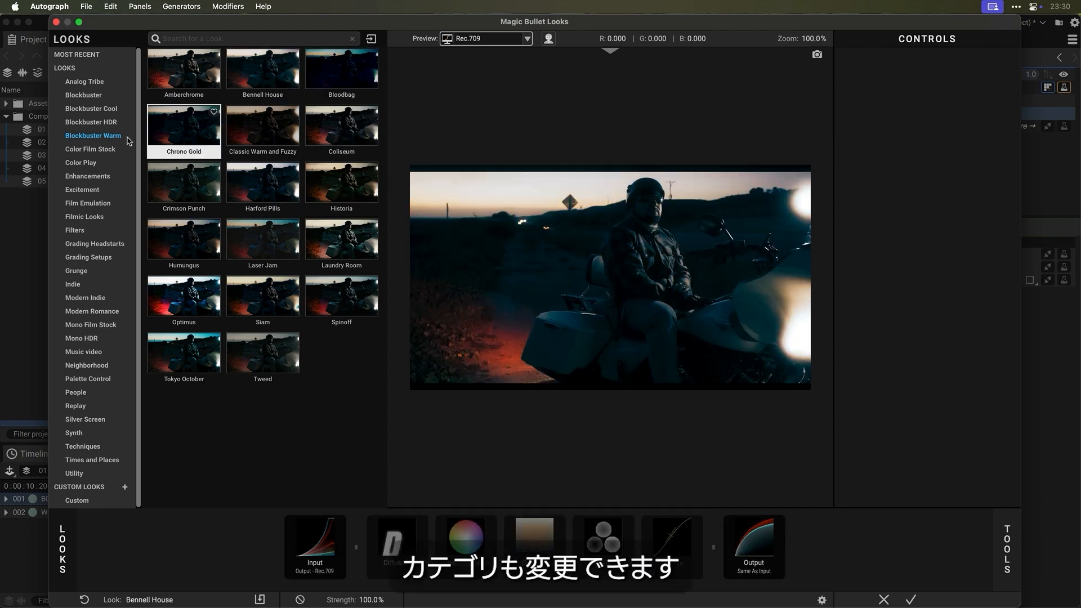
- Browse the looks in the Blockbuster Cool, Grunge and Indie categories
{"action": "left_click", "coordinate": [91, 109]}
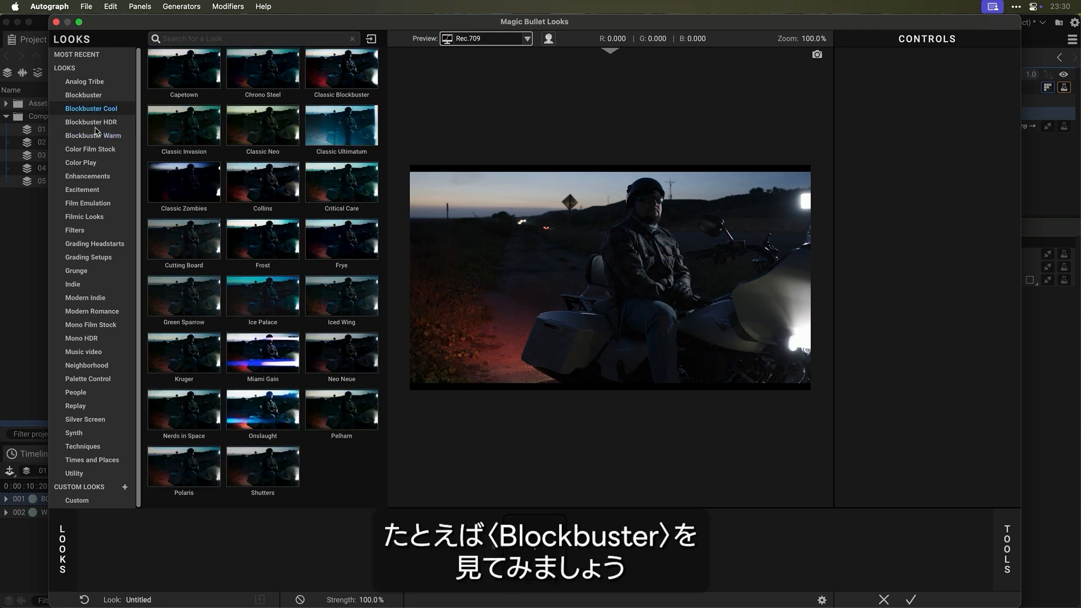
{"action": "left_click", "coordinate": [186, 130]}
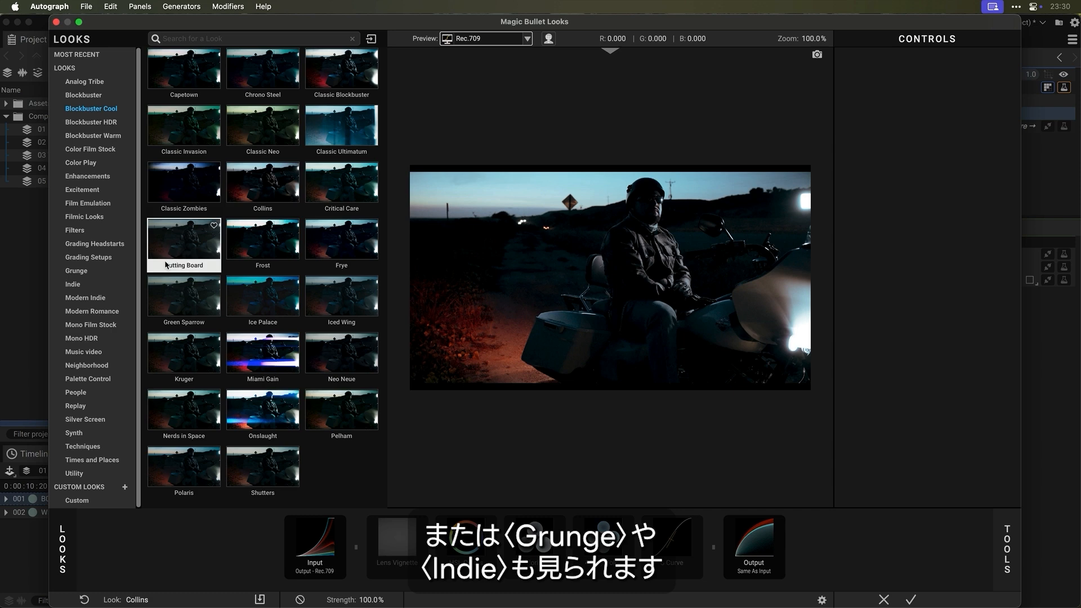
{"action": "left_click", "coordinate": [76, 271]}
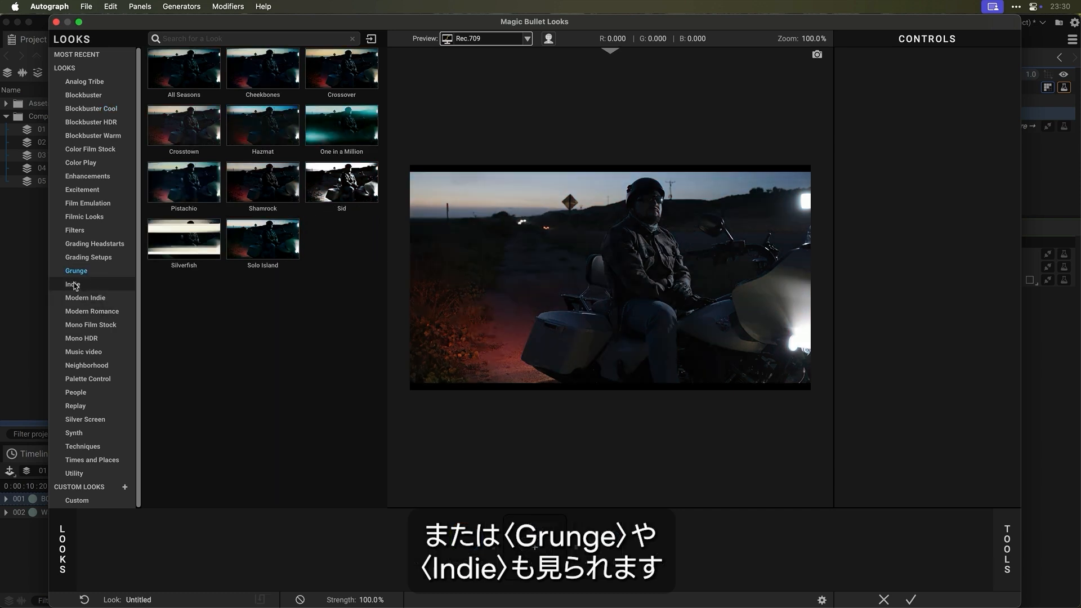
{"action": "left_click", "coordinate": [73, 284]}
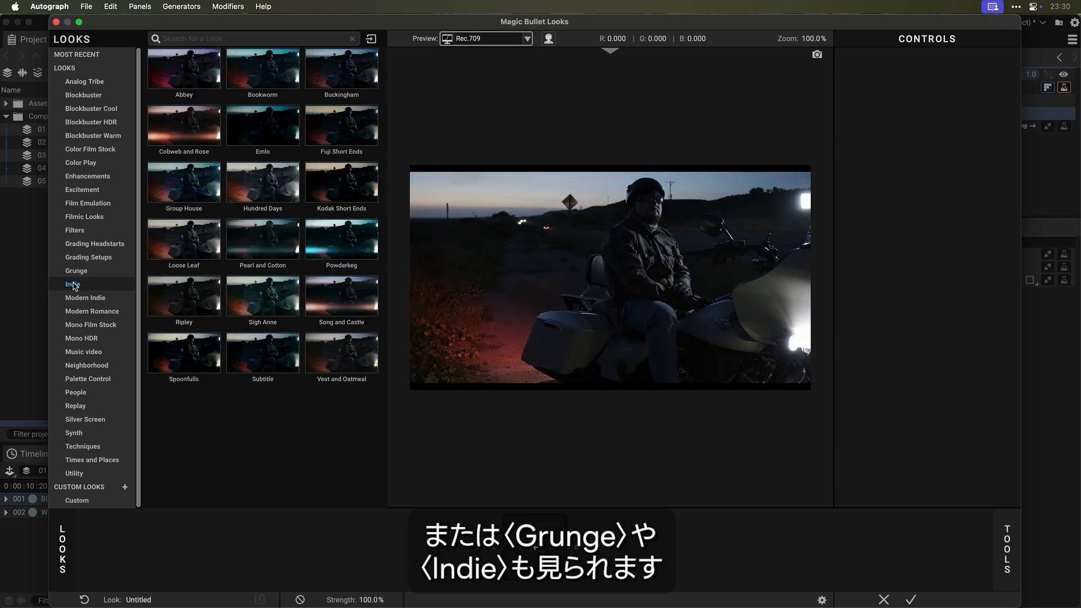
- Compare looks in the Blockbuster Warm category and apply Laser Jam to the footage
{"action": "left_click", "coordinate": [105, 136]}
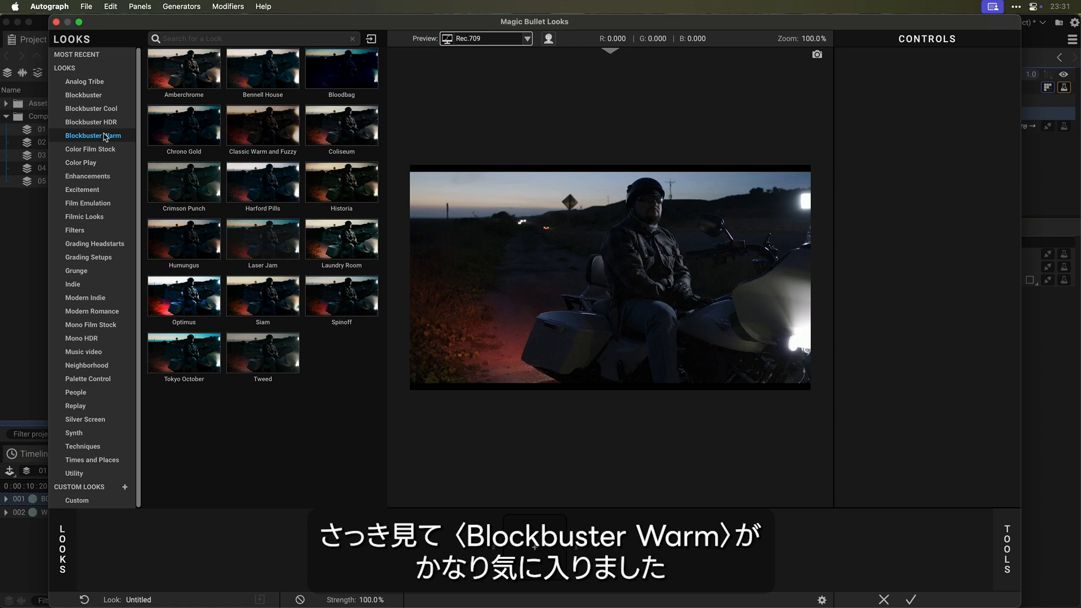
{"action": "left_click", "coordinate": [103, 123]}
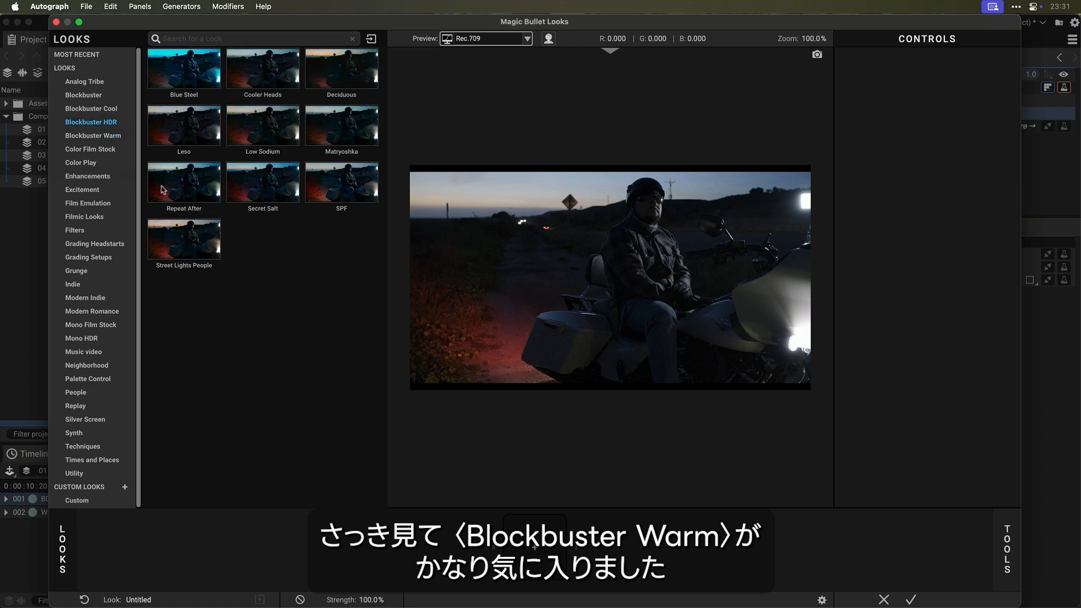
{"action": "key", "text": "Down"}
{"action": "left_click", "coordinate": [177, 180]}
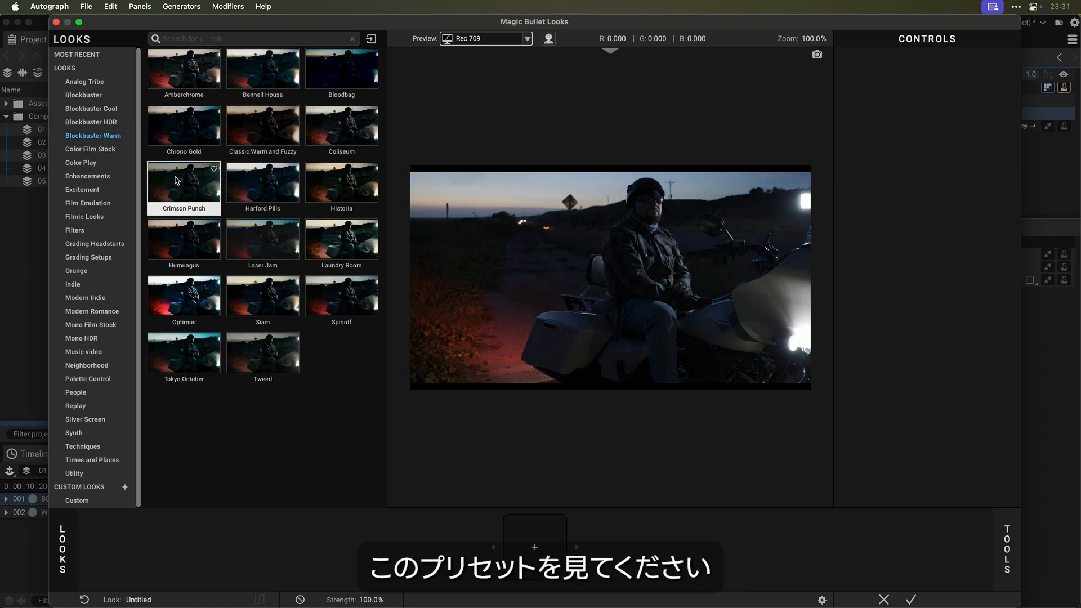
{"action": "left_click", "coordinate": [180, 248]}
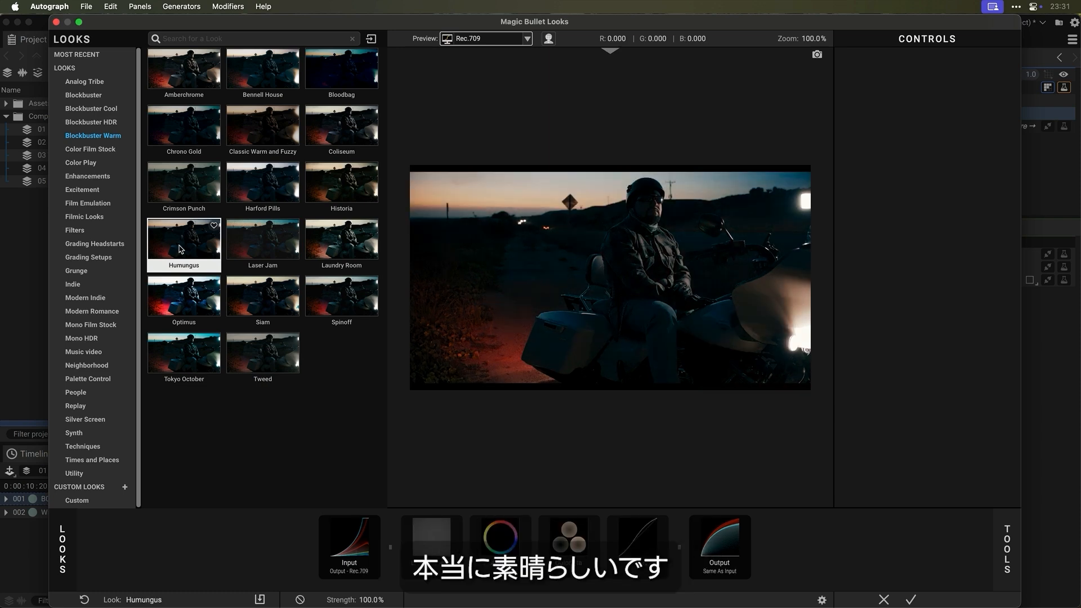
{"action": "left_click", "coordinate": [202, 186]}
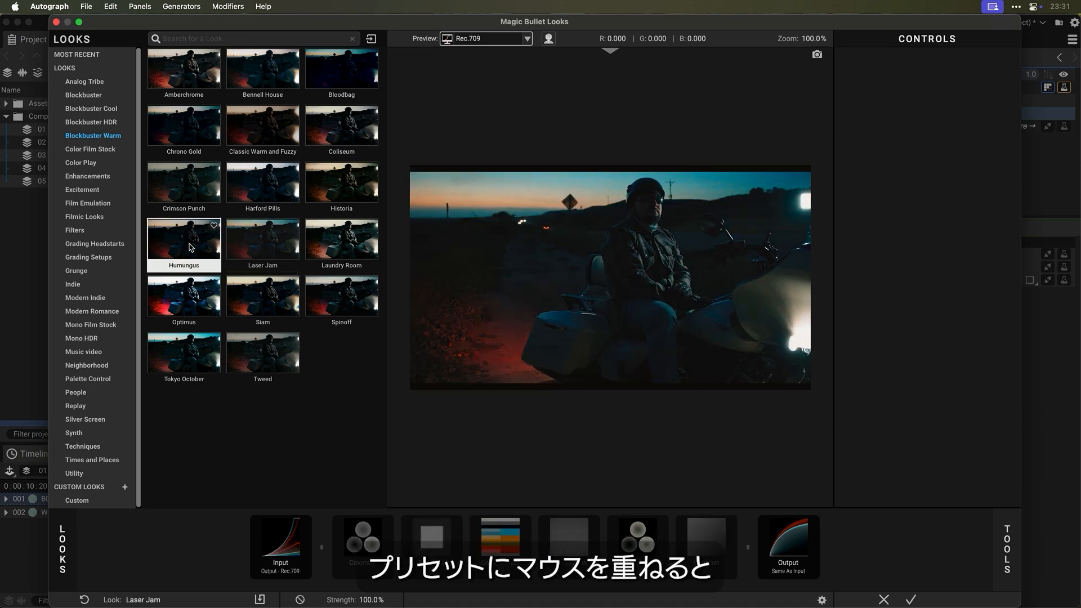
{"action": "left_click", "coordinate": [260, 244]}
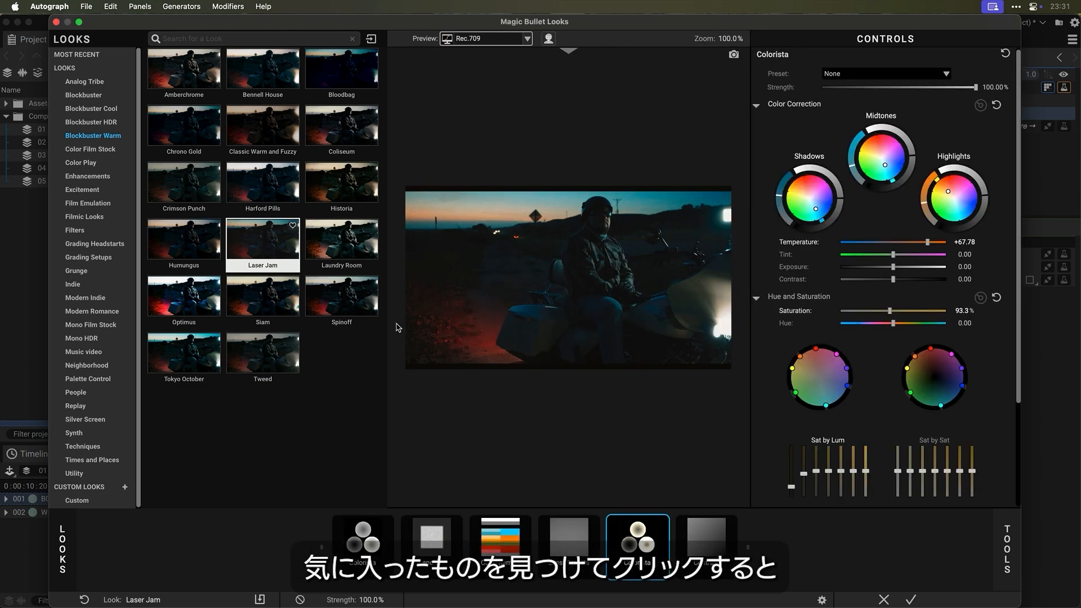
{"action": "left_click", "coordinate": [293, 251]}
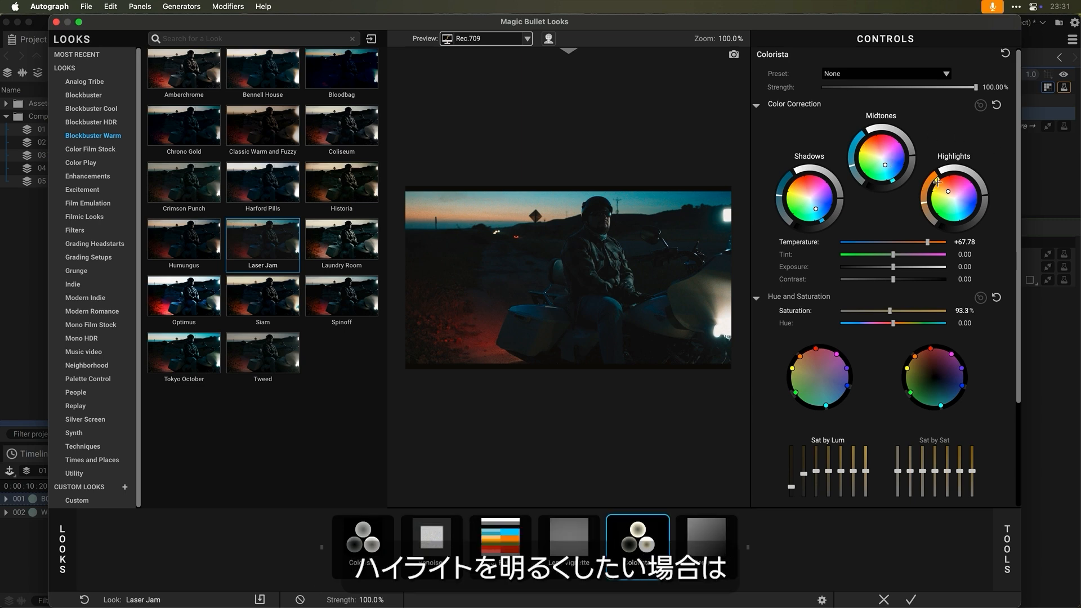
- Examine the look's Colorista controls, from the highlights wheel and hue and saturation settings to the tone curve
{"action": "mouse_move", "coordinate": [985, 195]}
{"action": "left_mouse_down"}
{"action": "mouse_move", "coordinate": [982, 181]}
{"action": "mouse_move", "coordinate": [984, 205]}
{"action": "mouse_move", "coordinate": [984, 191]}
{"action": "left_mouse_up"}
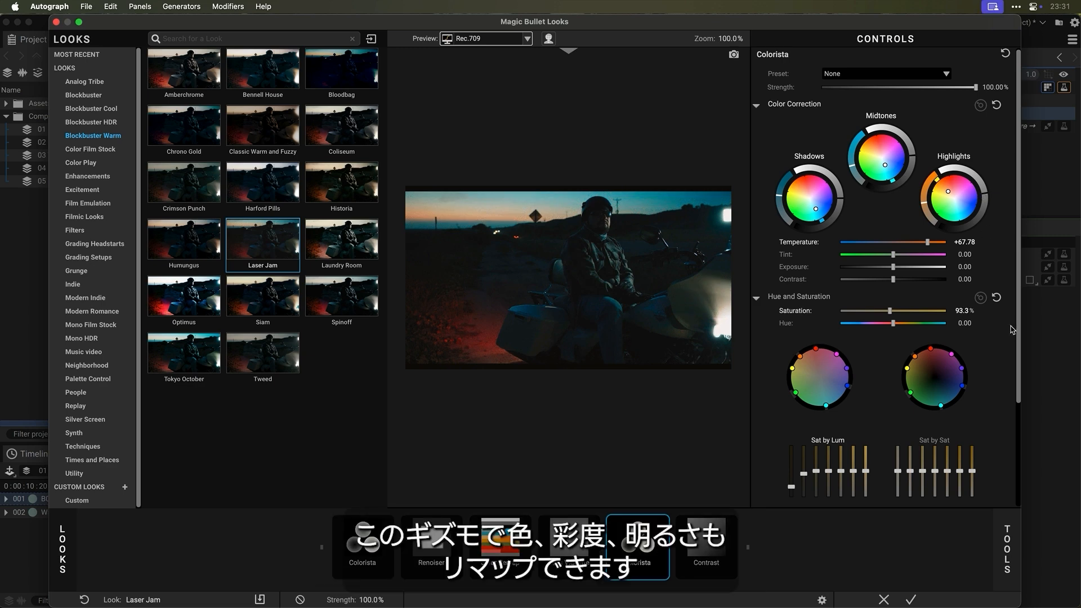
{"action": "scroll", "coordinate": [991, 366], "scroll_direction": "down", "scroll_amount": 1}
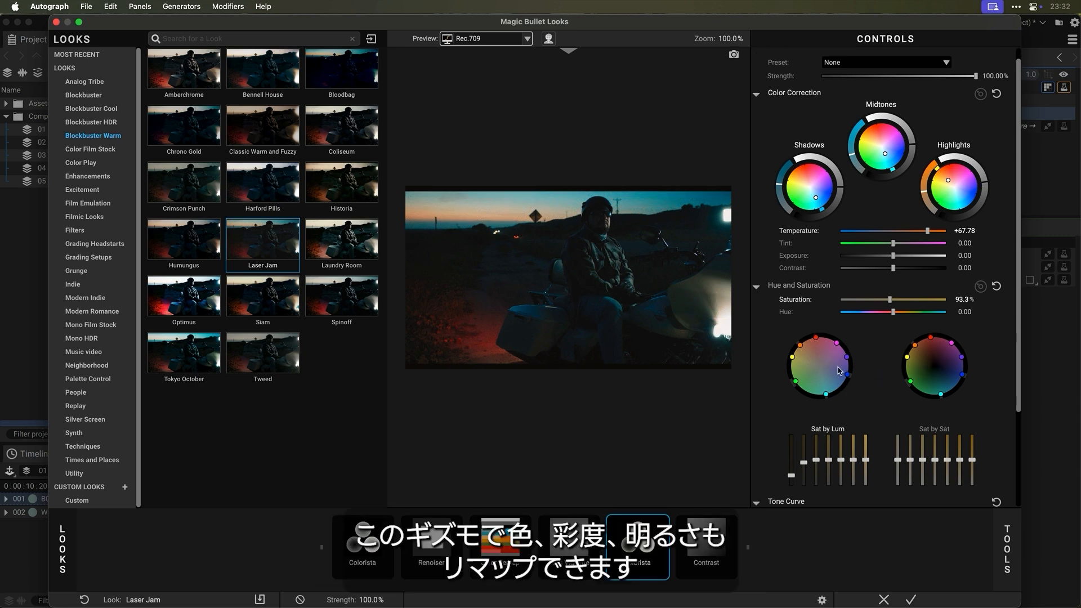
{"action": "scroll", "coordinate": [881, 392], "scroll_direction": "down", "scroll_amount": 5}
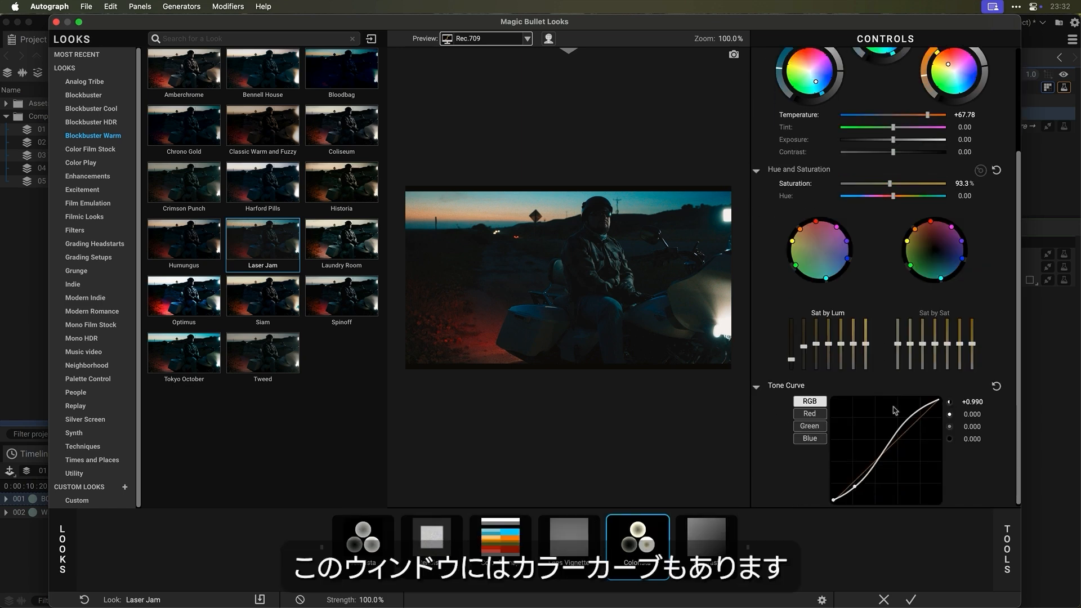
{"action": "scroll", "coordinate": [926, 419], "scroll_direction": "up", "scroll_amount": 5}
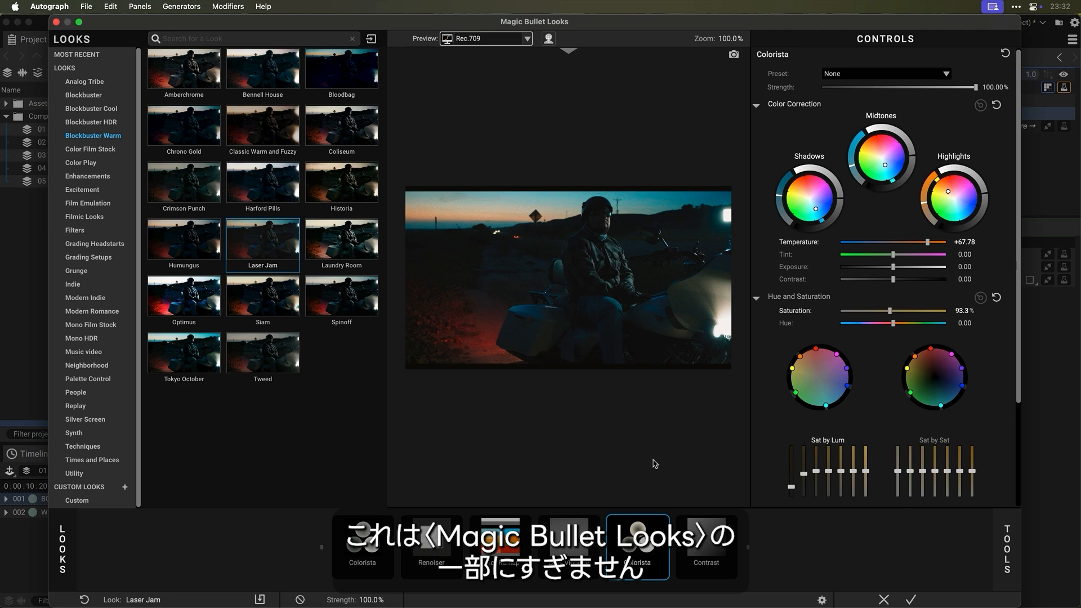
- Hide the looks library and show the scopes for the graded footage
{"action": "left_click", "coordinate": [67, 550]}
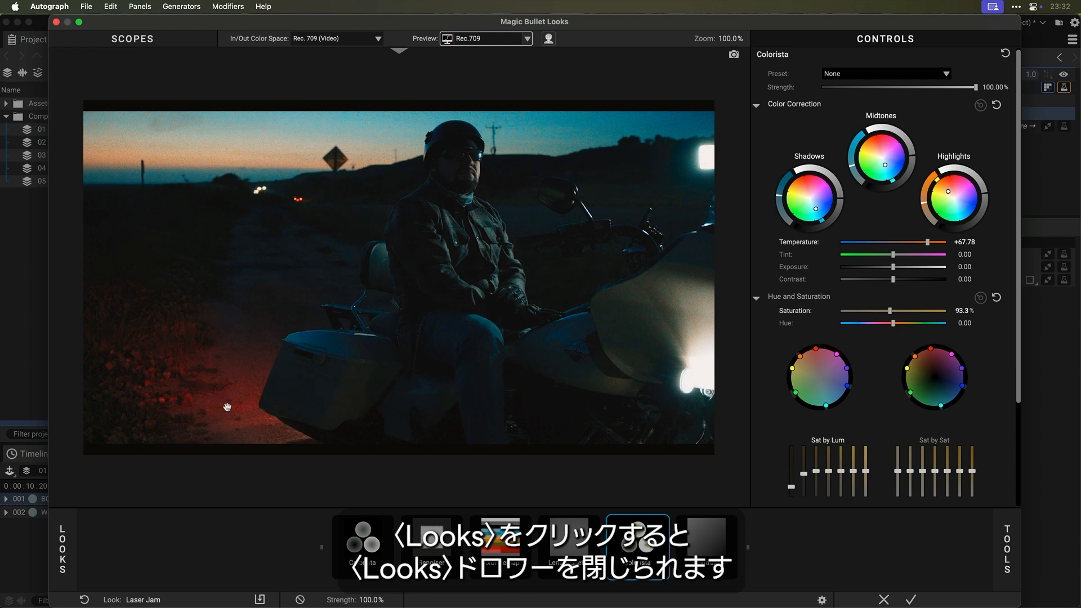
{"action": "left_click", "coordinate": [162, 41]}
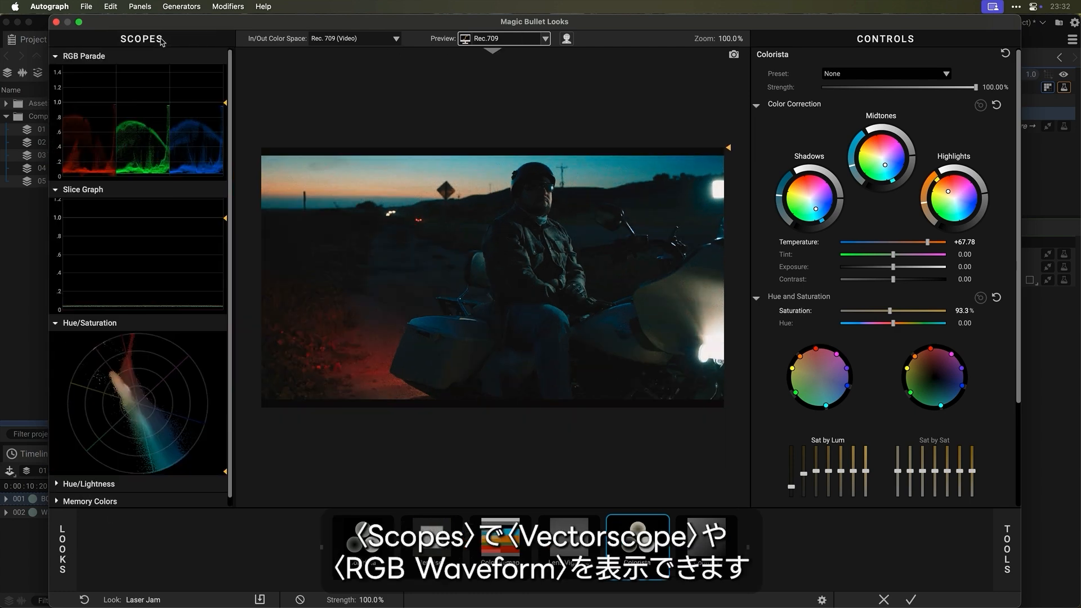
- Check the scopes and browse the Selective, Camera and Color Correction tools that can be added to the look
{"action": "scroll", "coordinate": [147, 247], "scroll_direction": "down", "scroll_amount": 1}
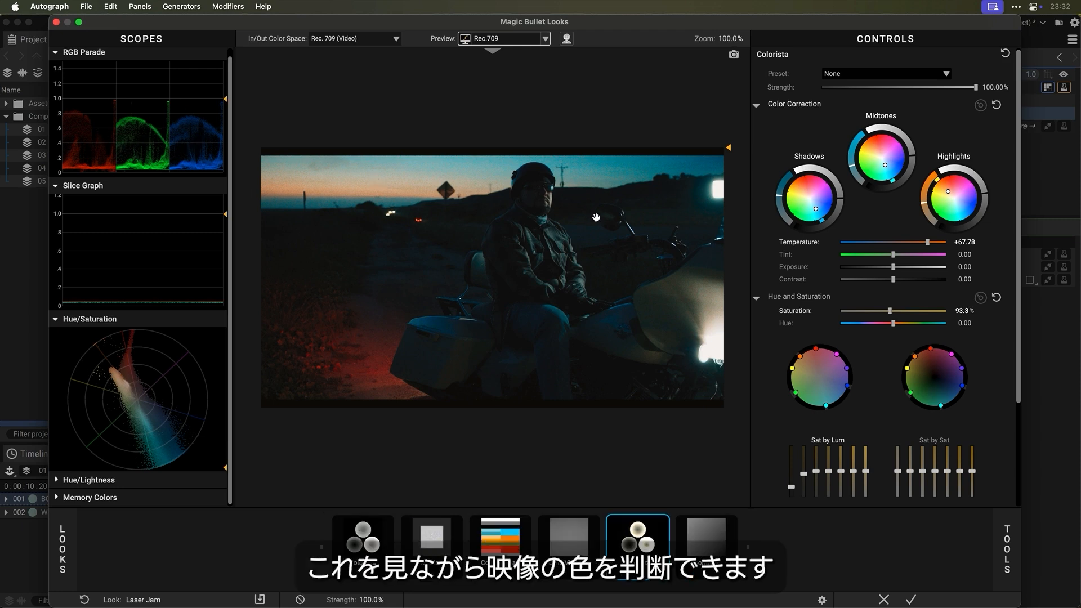
{"action": "left_click", "coordinate": [1005, 544]}
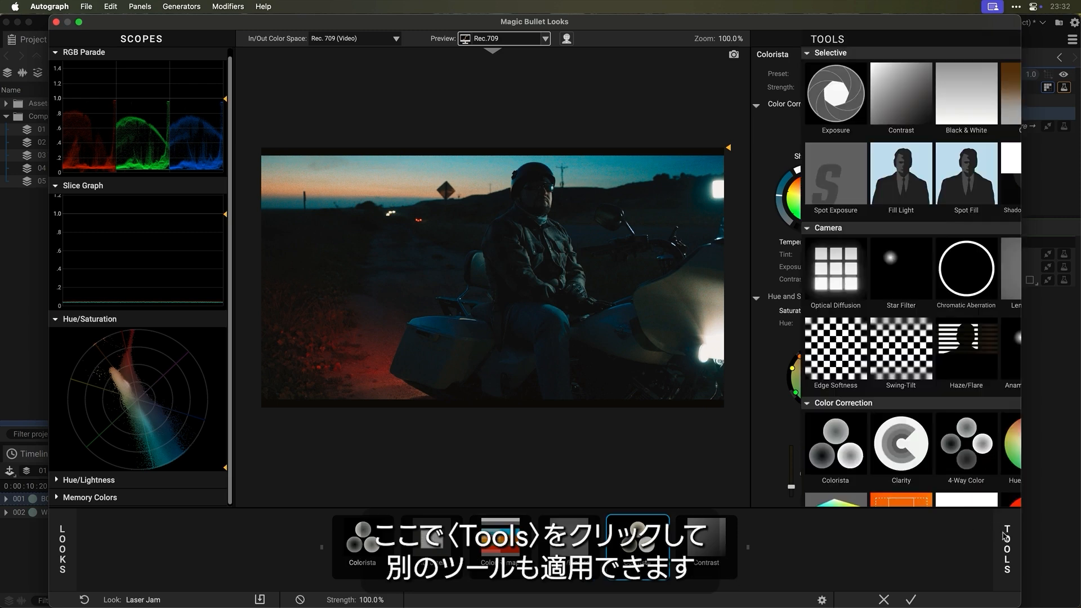
{"action": "scroll", "coordinate": [857, 274], "scroll_direction": "down", "scroll_amount": 3}
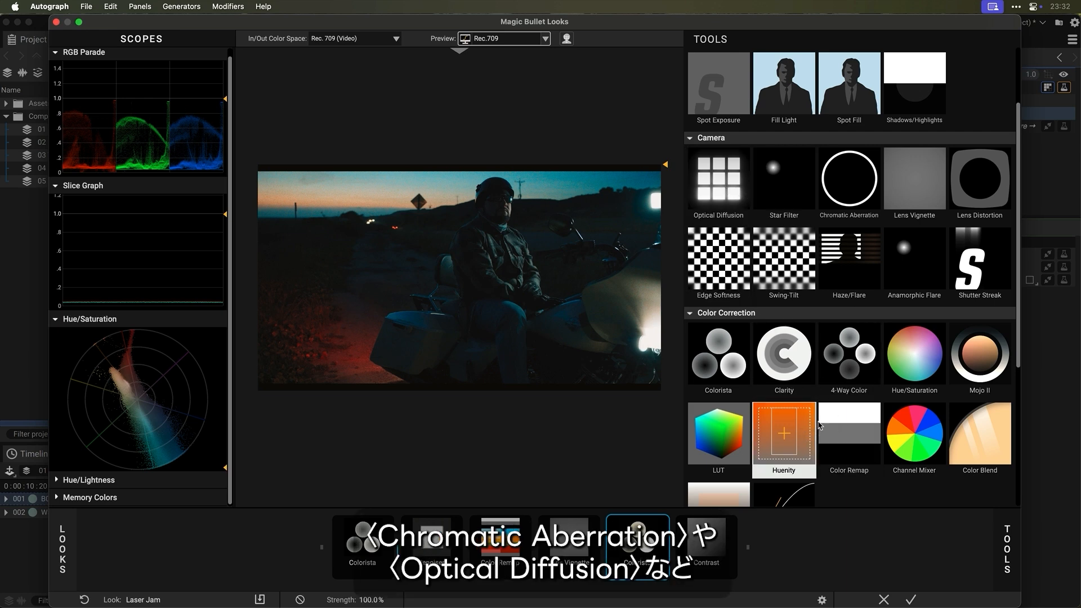
{"action": "scroll", "coordinate": [819, 425], "scroll_direction": "down", "scroll_amount": 1}
{"action": "scroll", "coordinate": [867, 349], "scroll_direction": "up", "scroll_amount": 3}
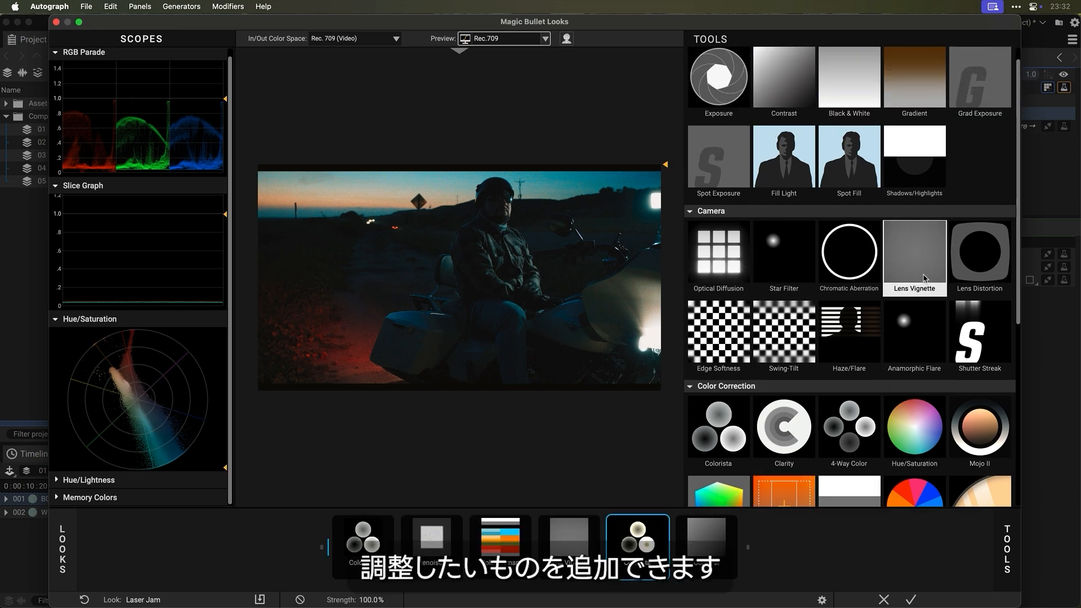
{"action": "scroll", "coordinate": [926, 278], "scroll_direction": "down", "scroll_amount": 1}
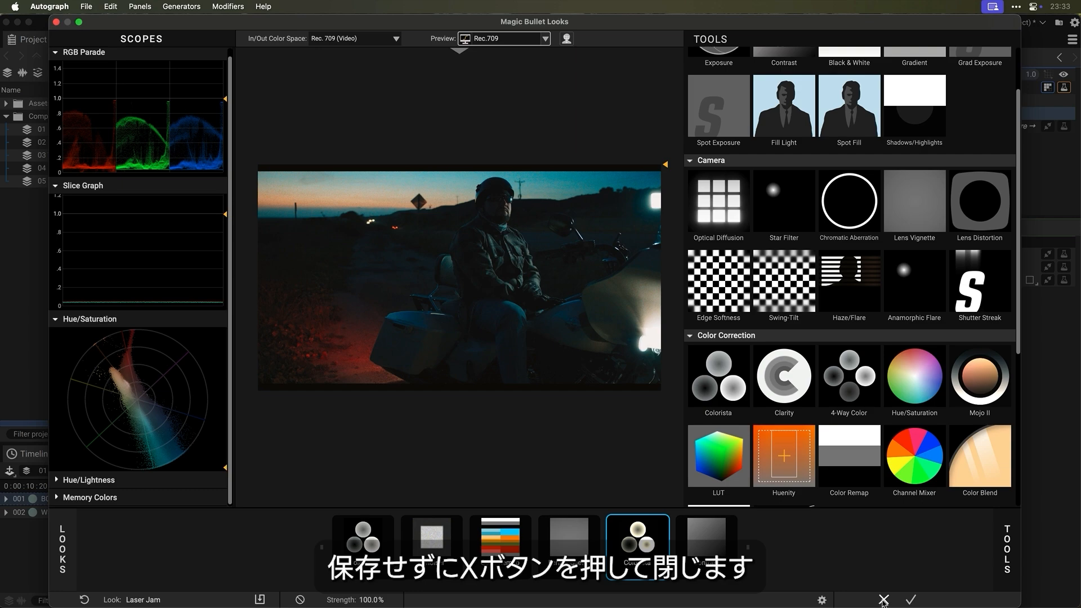
- Close Magic Bullet Looks without saving the changes to the look
{"action": "left_click", "coordinate": [883, 600]}
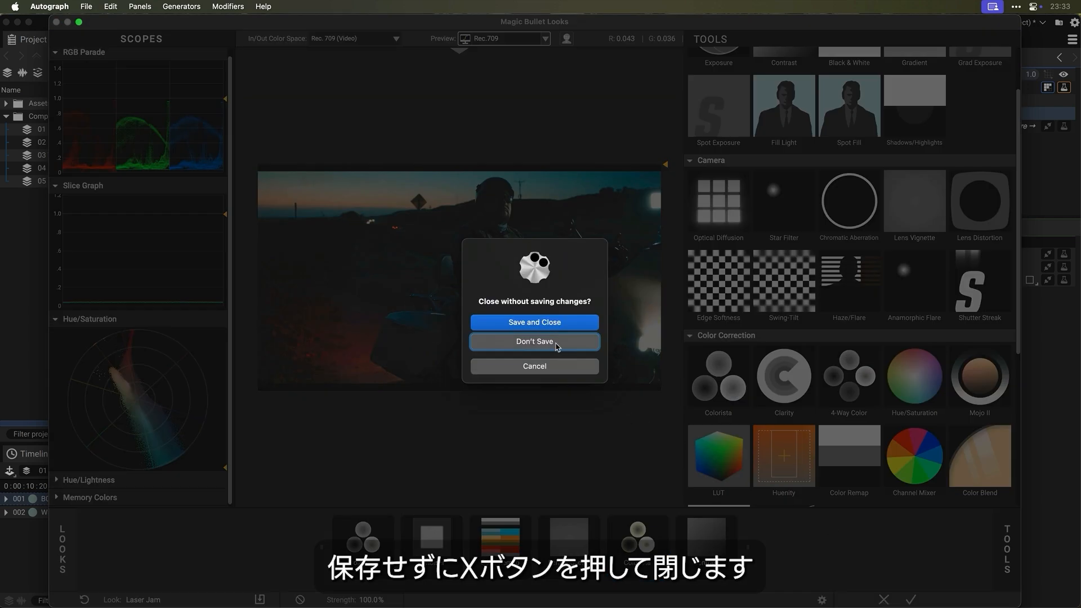
{"action": "left_click", "coordinate": [556, 347]}
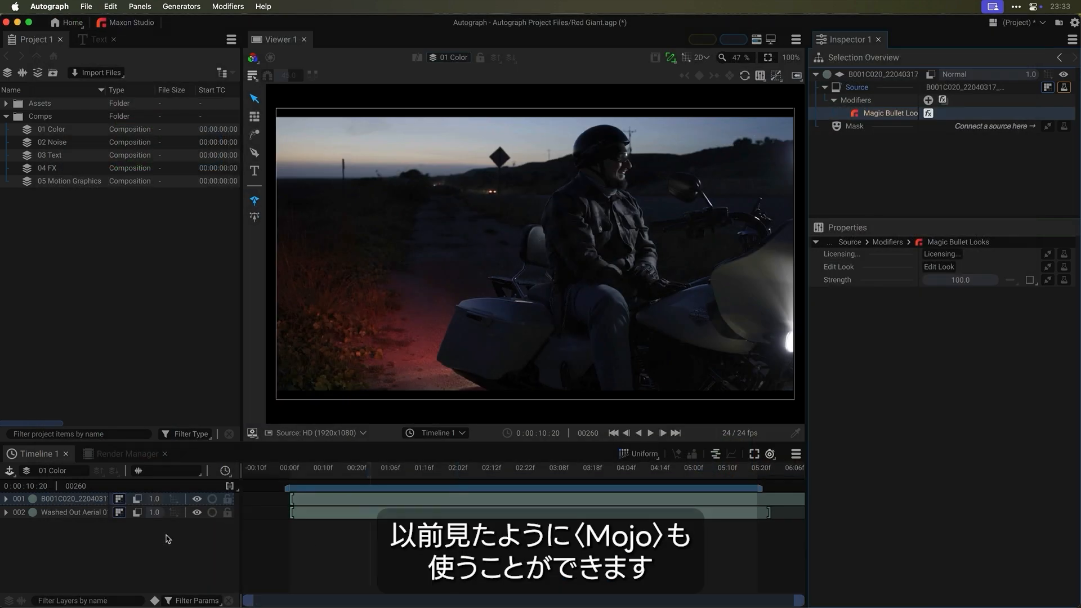
- Hide the motorcycle footage layer, select the Washed Out Aerial layer and move the playhead to frame 18
{"action": "left_click", "coordinate": [197, 499]}
{"action": "left_click", "coordinate": [312, 512]}
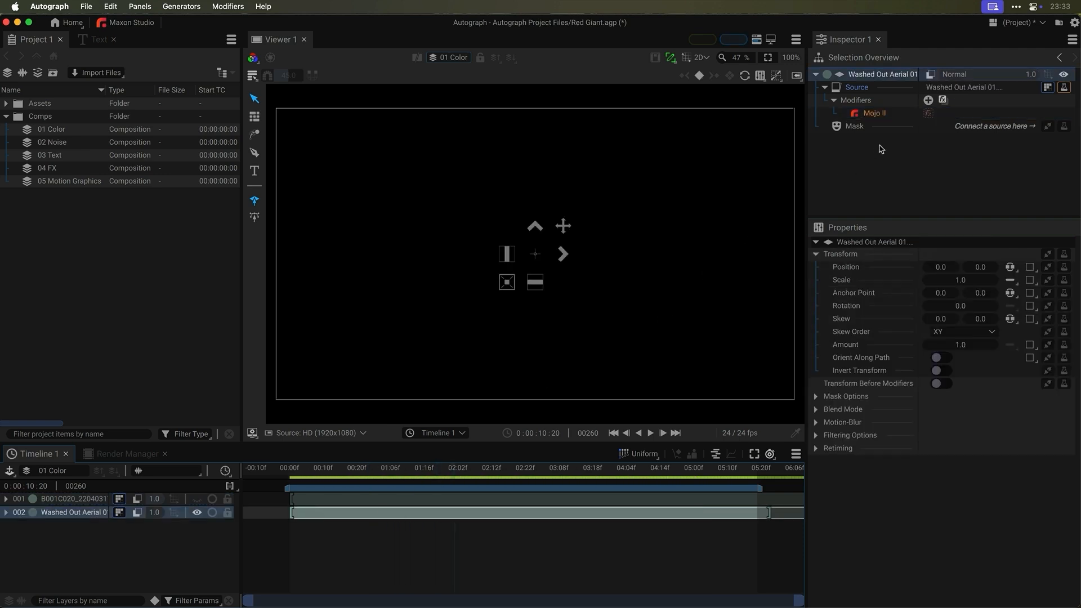
{"action": "mouse_move", "coordinate": [333, 477]}
{"action": "left_mouse_down"}
{"action": "mouse_move", "coordinate": [377, 477]}
{"action": "mouse_move", "coordinate": [337, 476]}
{"action": "mouse_move", "coordinate": [349, 478]}
{"action": "left_mouse_up"}
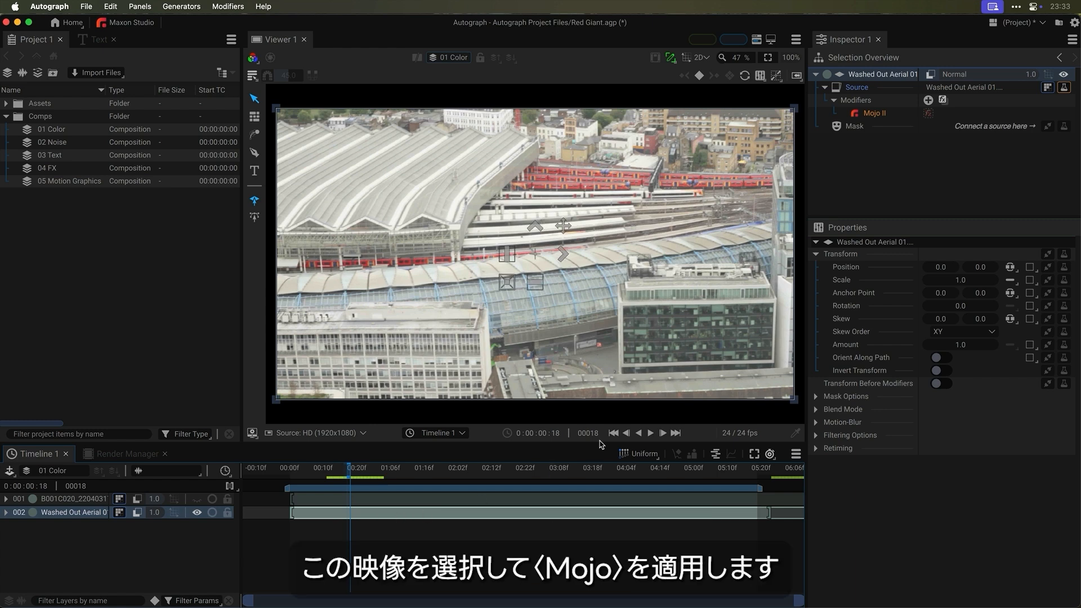
- Compare the aerial footage with and without Mojo II, display the modifier's properties and leave it enabled
{"action": "left_click", "coordinate": [928, 114]}
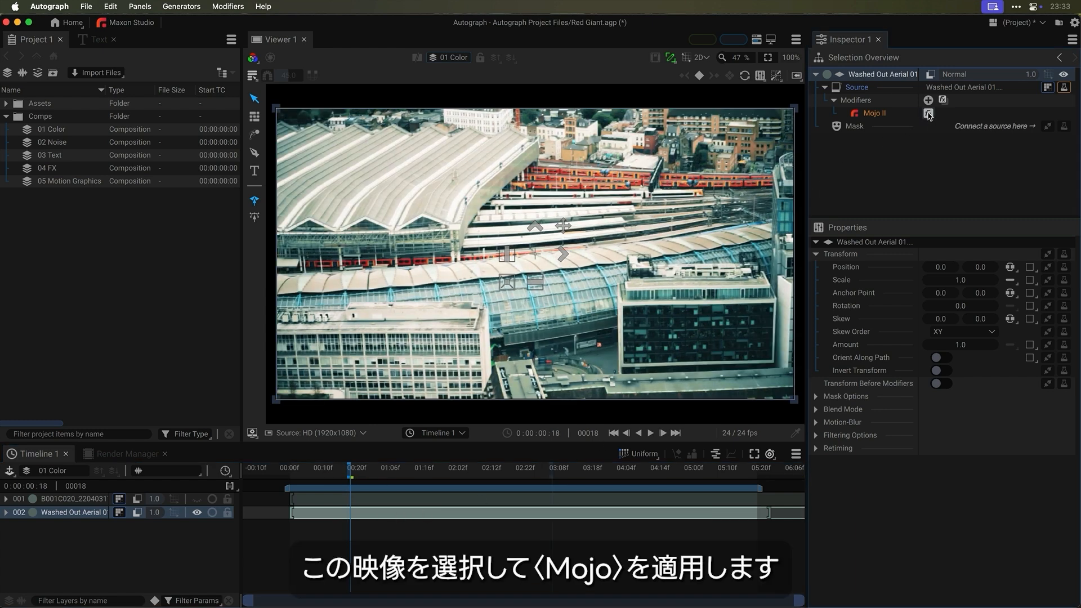
{"action": "left_click", "coordinate": [928, 114]}
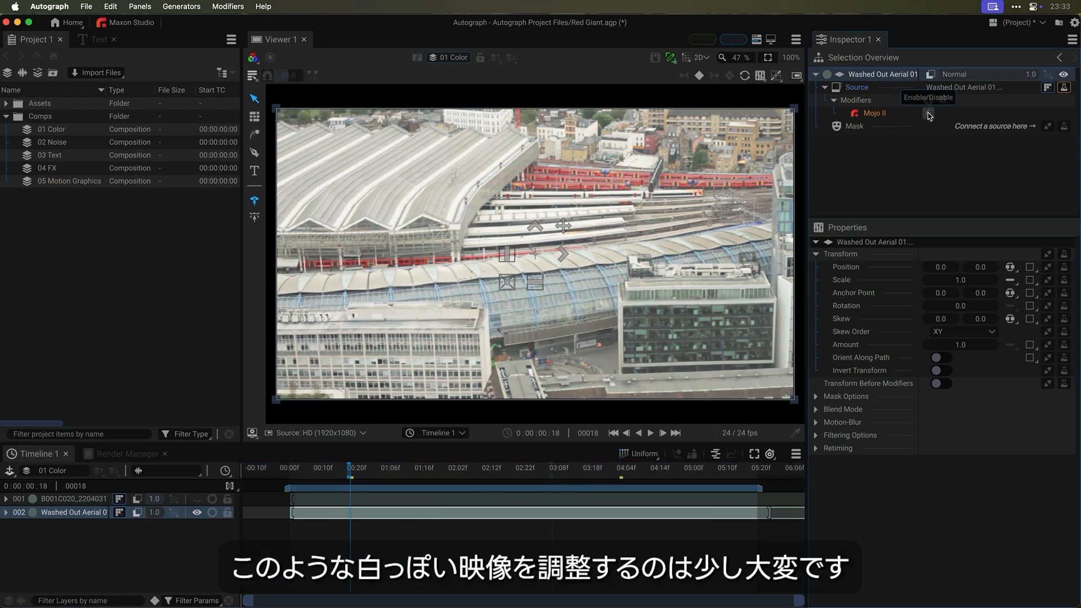
{"action": "left_click", "coordinate": [928, 114]}
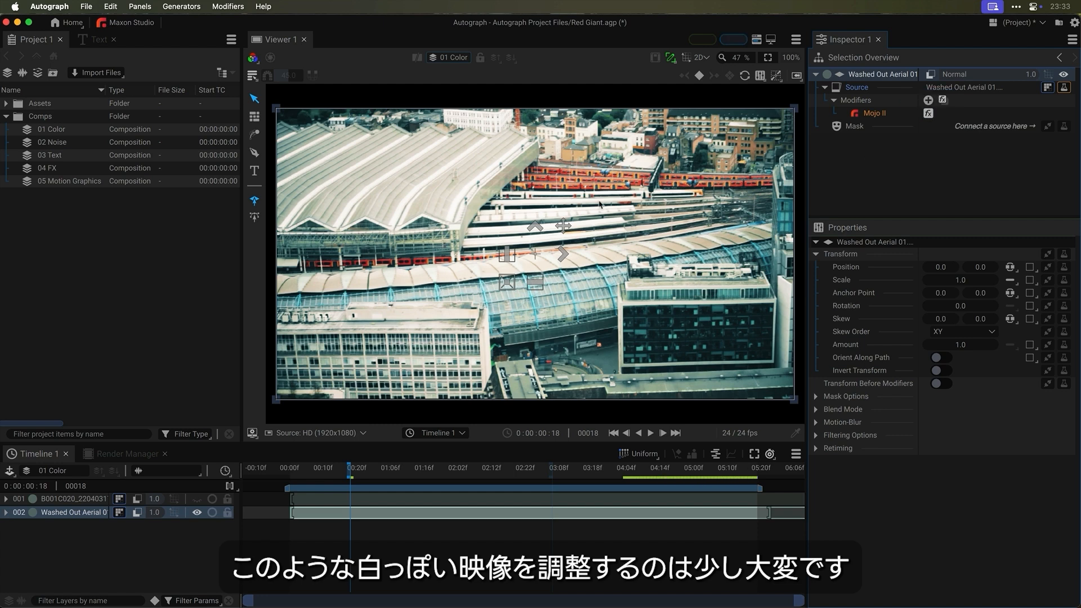
{"action": "left_click", "coordinate": [928, 114]}
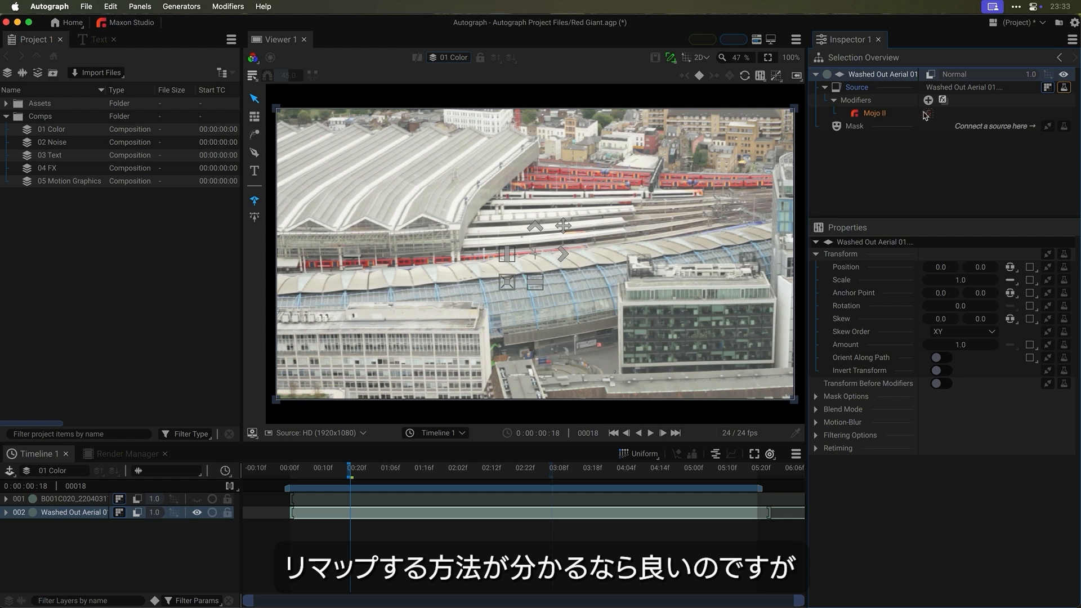
{"action": "left_click", "coordinate": [876, 113]}
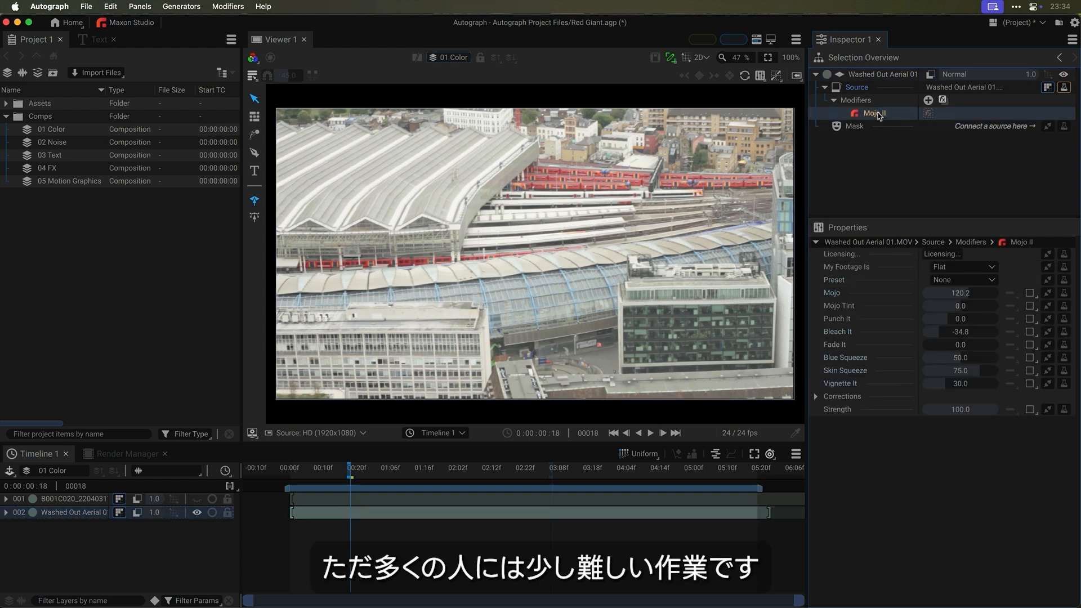
{"action": "left_click", "coordinate": [928, 114]}
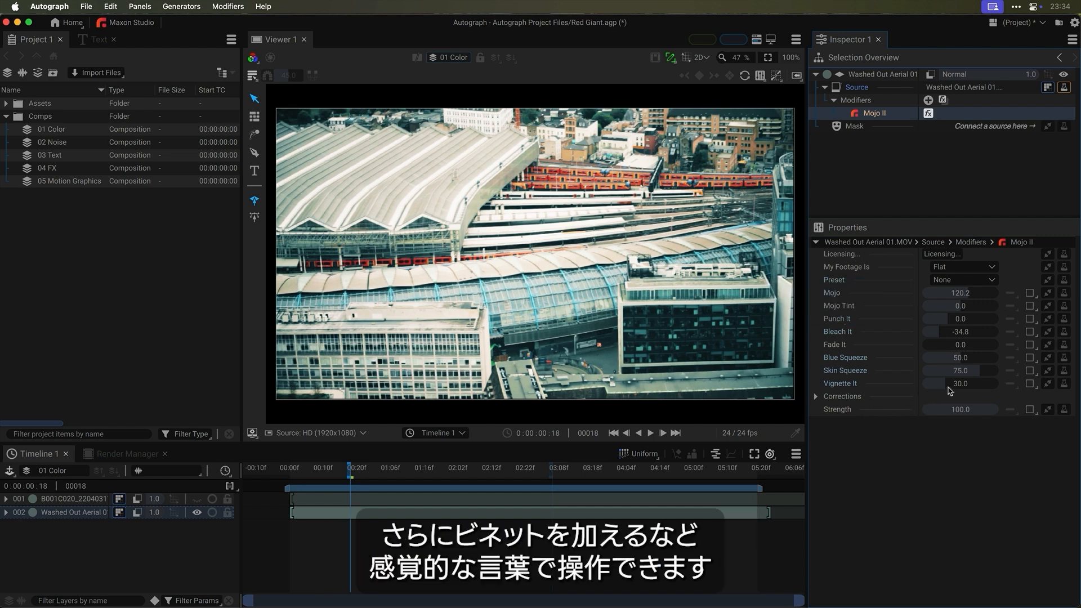
- Set Mojo II's Vignette It to 59.66 and compare the footage with the modifier off and on
{"action": "left_click_drag", "start_coordinate": [955, 386], "coordinate": [979, 386]}
{"action": "left_click_drag", "start_coordinate": [979, 386], "coordinate": [990, 386]}
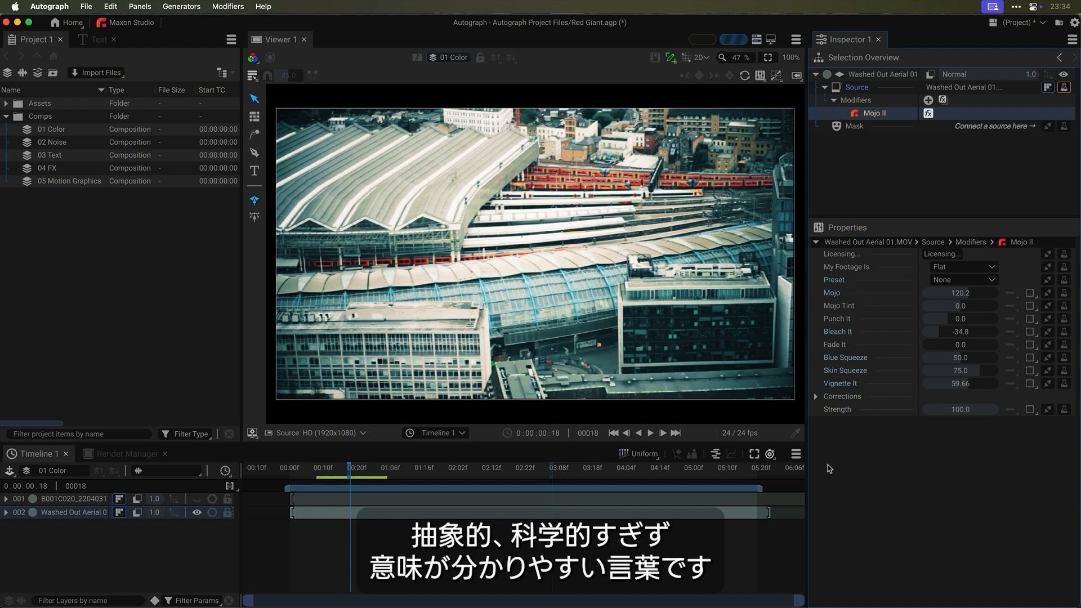
{"action": "left_click", "coordinate": [928, 114]}
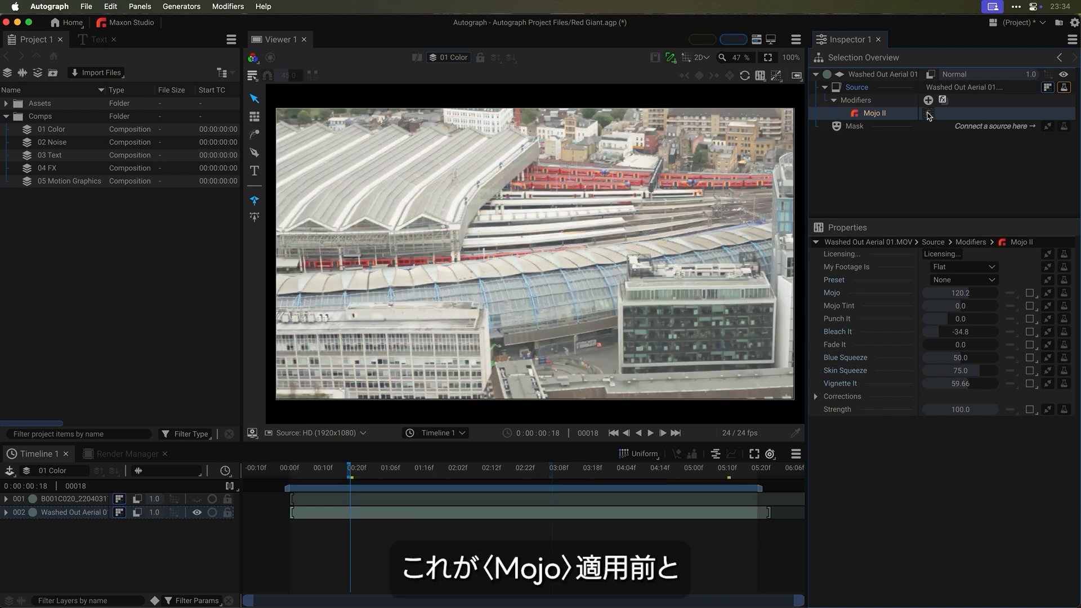
{"action": "left_click", "coordinate": [927, 114]}
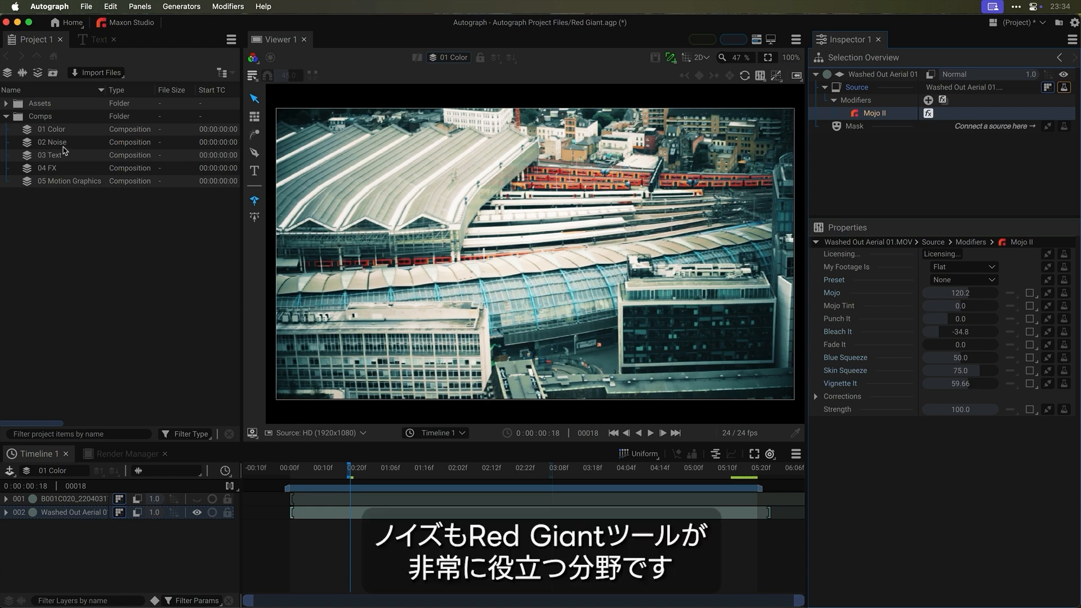
- In the 02 Noise composition, hide the RG Turbulent Noise and RG Fractal Bkg layers and scale the Noise layer to 0.97
{"action": "double_click", "coordinate": [31, 145]}
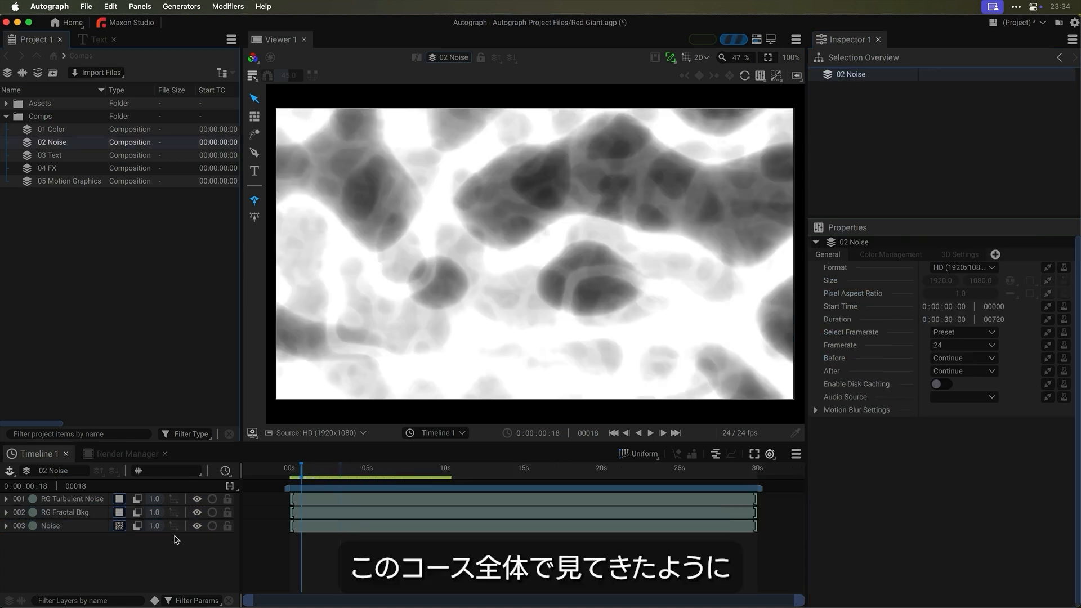
{"action": "left_click_drag", "start_coordinate": [197, 499], "coordinate": [197, 512]}
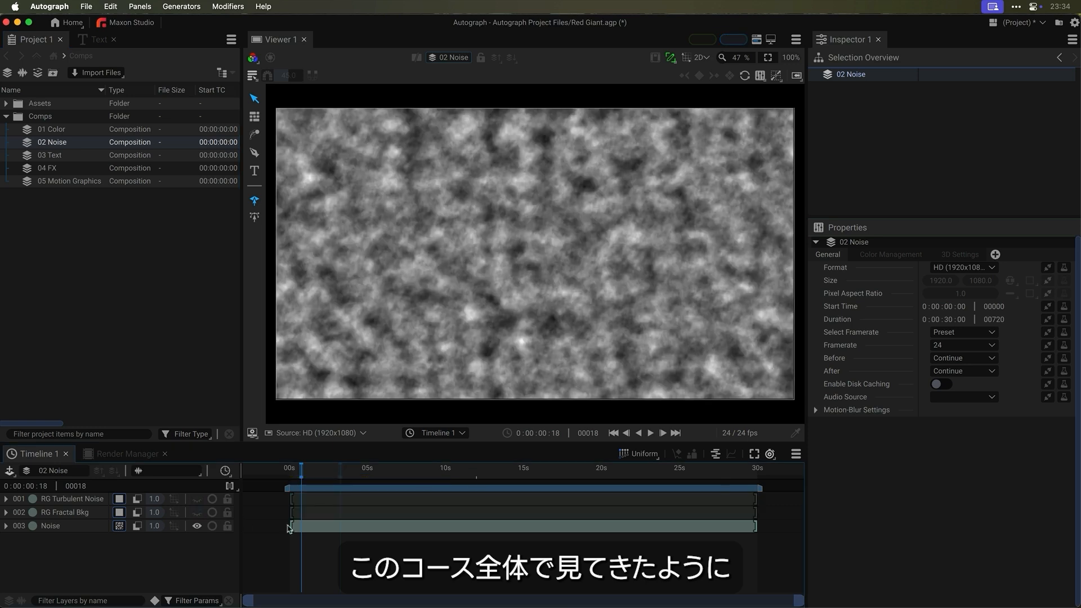
{"action": "left_click", "coordinate": [335, 528]}
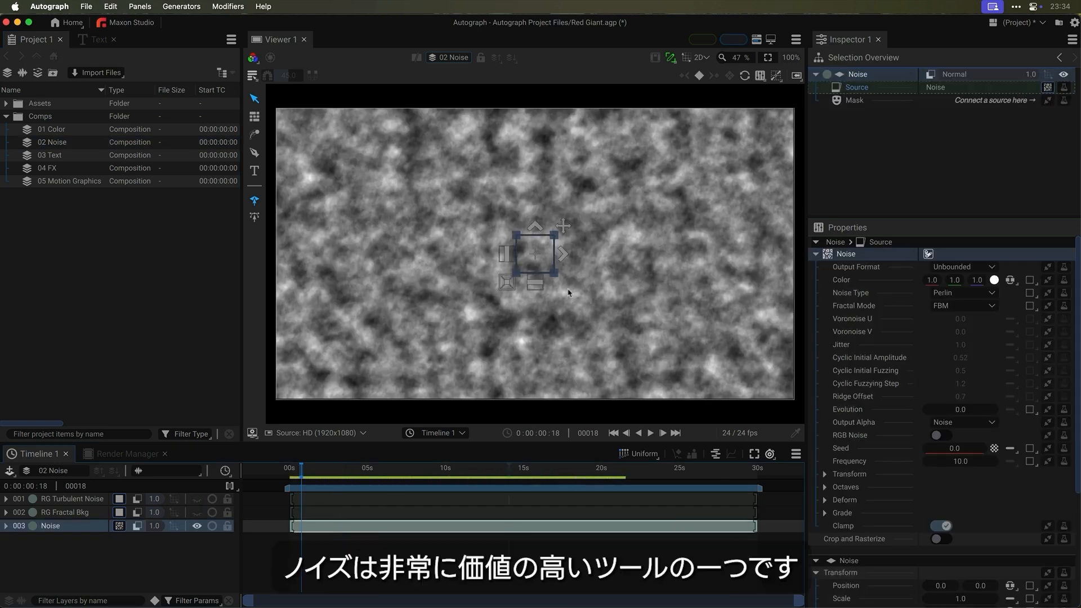
{"action": "mouse_move", "coordinate": [504, 285]}
{"action": "left_mouse_down"}
{"action": "mouse_move", "coordinate": [488, 299]}
{"action": "mouse_move", "coordinate": [524, 282]}
{"action": "mouse_move", "coordinate": [509, 285]}
{"action": "left_mouse_up"}
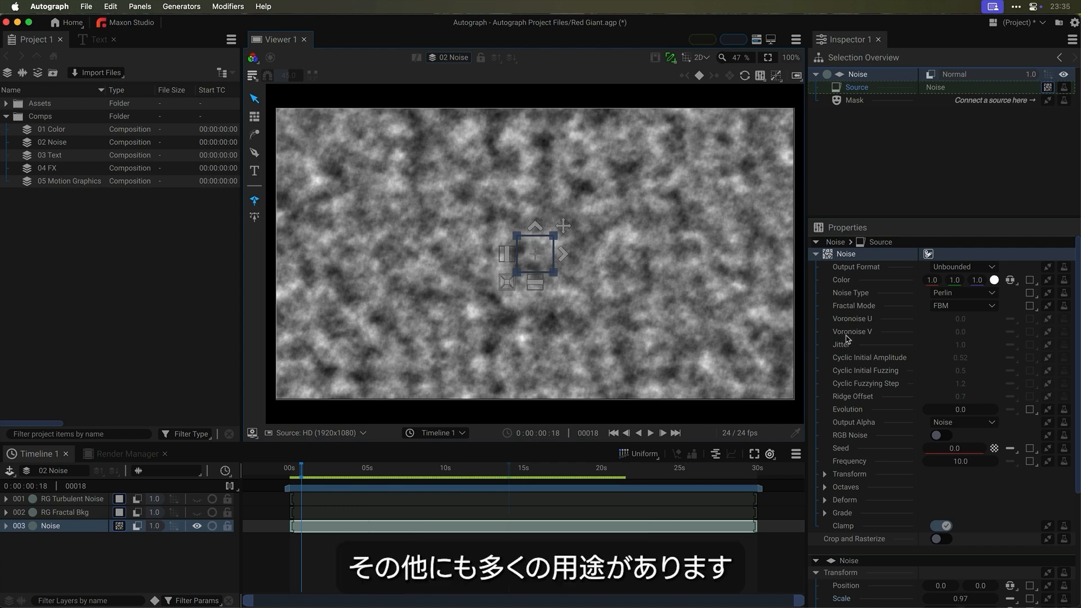
- Examine the Noise generator's parameters, including the settings in its Grade and Octaves groups
{"action": "scroll", "coordinate": [863, 344], "scroll_direction": "down", "scroll_amount": 2}
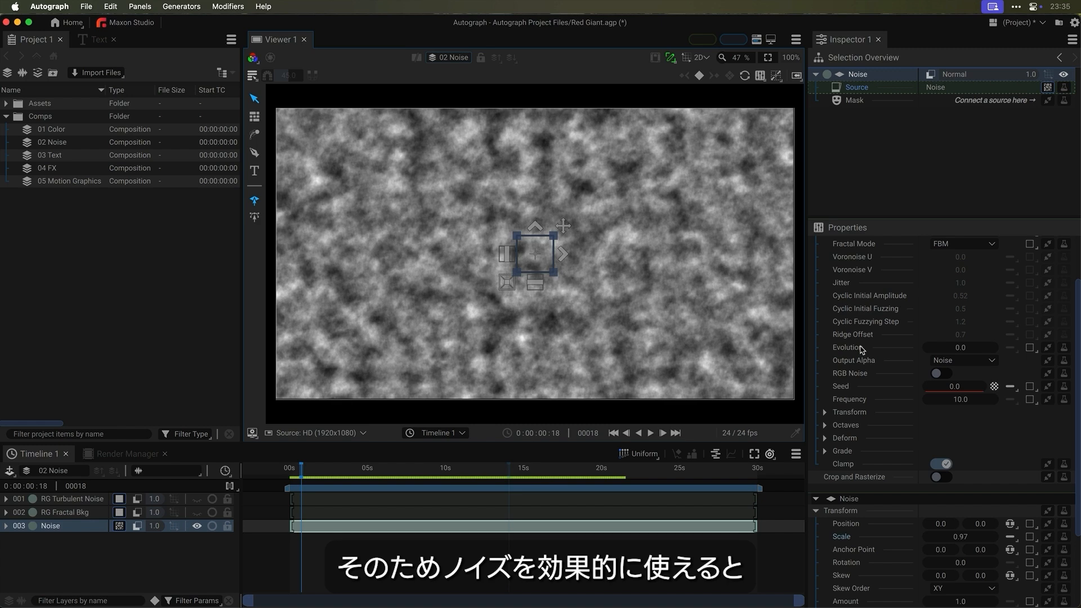
{"action": "scroll", "coordinate": [861, 349], "scroll_direction": "up", "scroll_amount": 2}
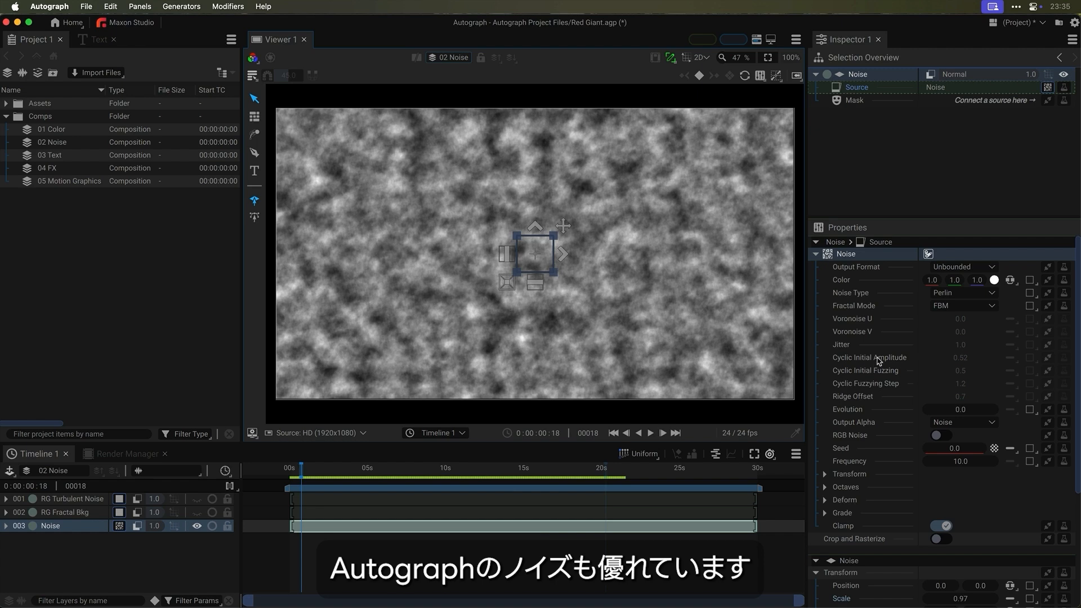
{"action": "scroll", "coordinate": [878, 361], "scroll_direction": "down", "scroll_amount": 2}
{"action": "scroll", "coordinate": [876, 356], "scroll_direction": "up", "scroll_amount": 2}
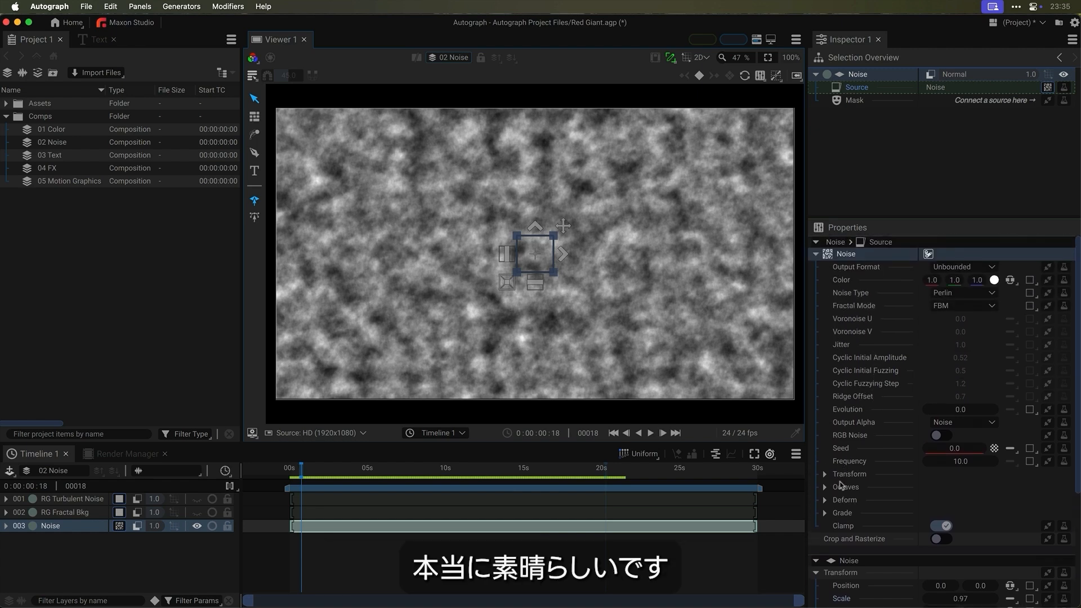
{"action": "left_click", "coordinate": [825, 514]}
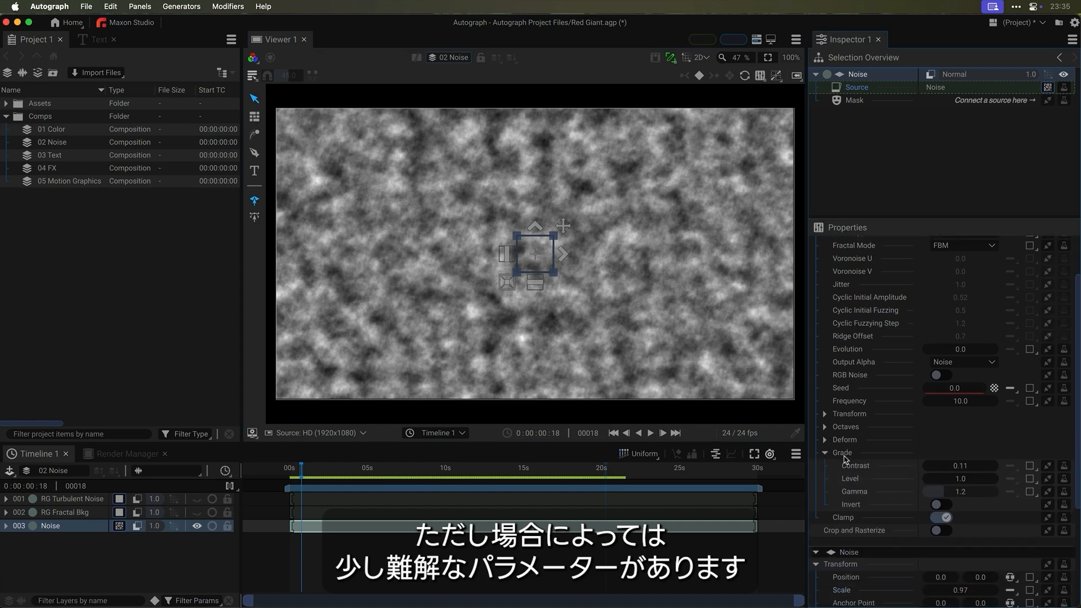
{"action": "scroll", "coordinate": [847, 461], "scroll_direction": "down", "scroll_amount": 2}
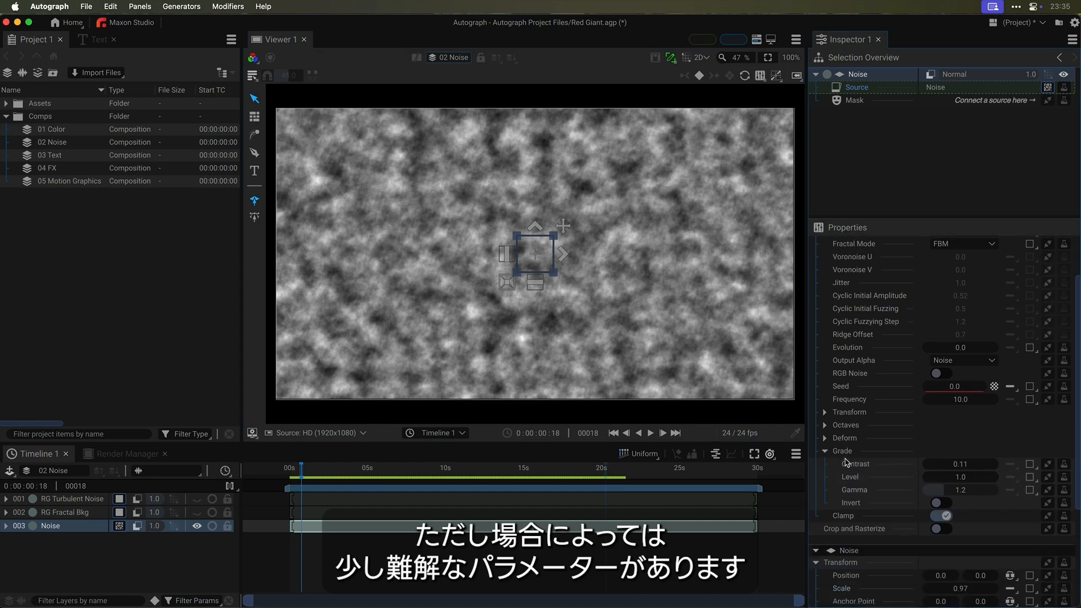
{"action": "left_click", "coordinate": [826, 426]}
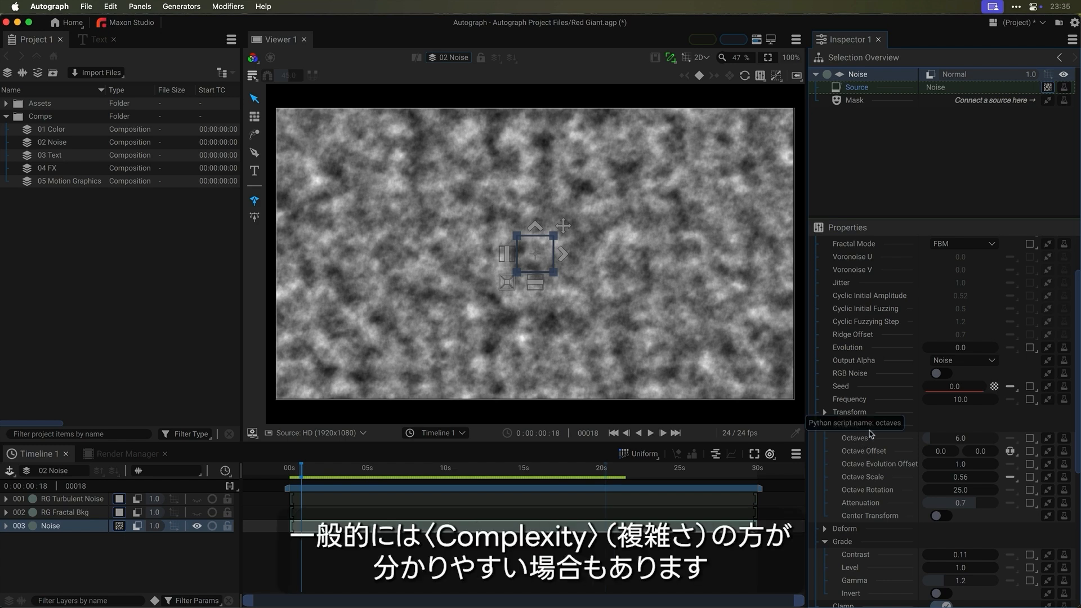
{"action": "scroll", "coordinate": [889, 417], "scroll_direction": "down", "scroll_amount": 2}
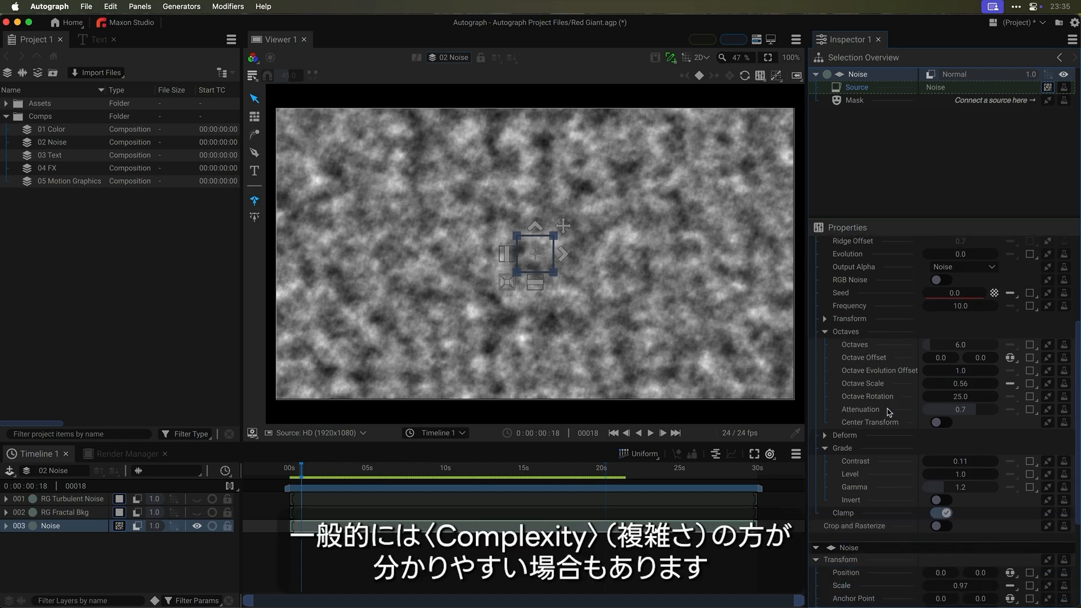
{"action": "scroll", "coordinate": [884, 419], "scroll_direction": "down", "scroll_amount": 4}
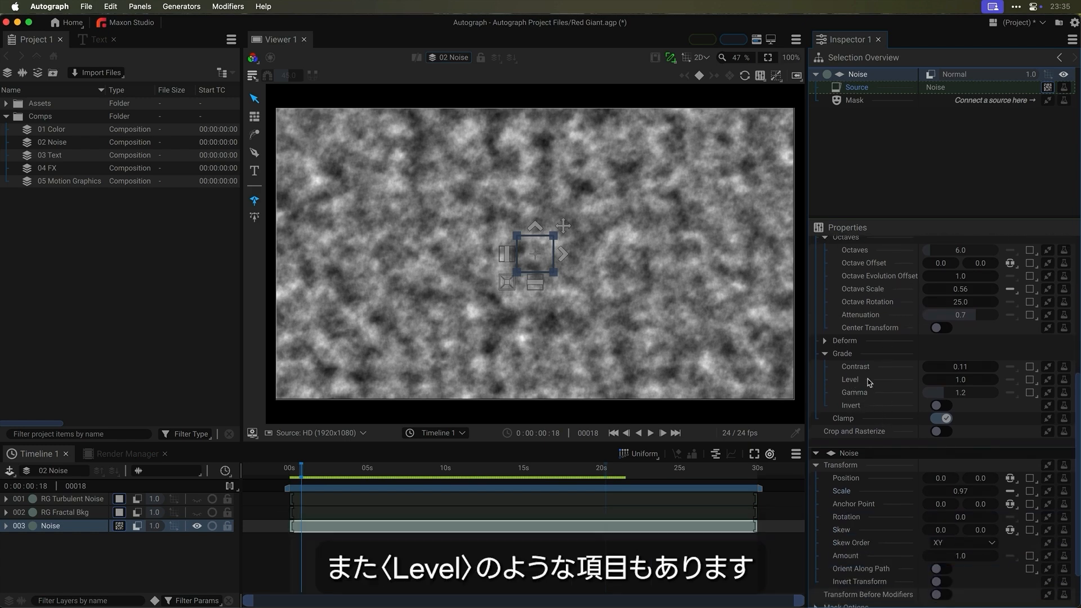
{"action": "scroll", "coordinate": [874, 381], "scroll_direction": "up", "scroll_amount": 4}
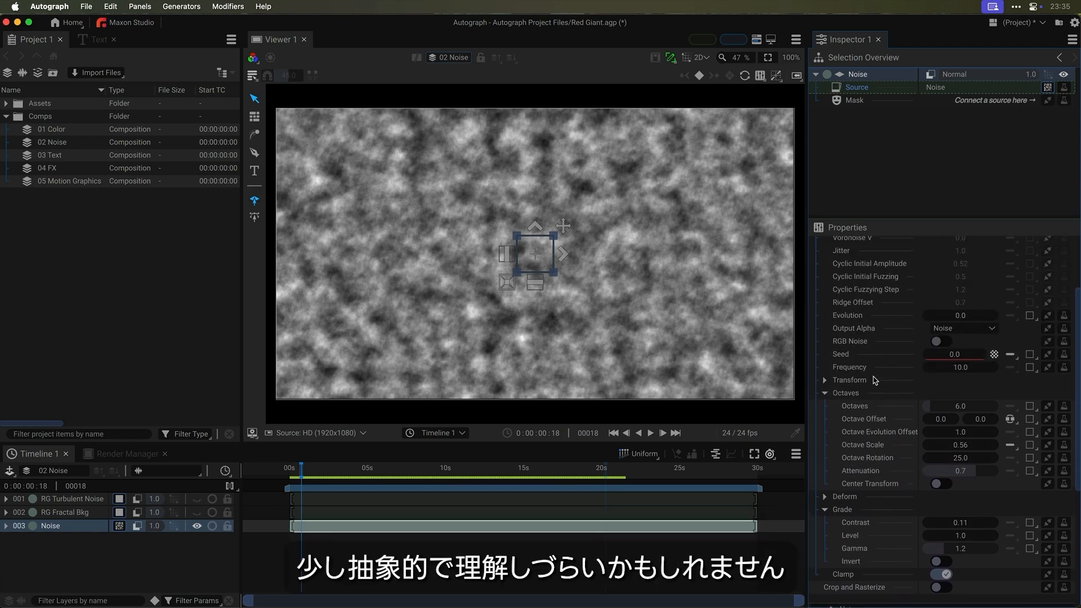
{"action": "scroll", "coordinate": [874, 379], "scroll_direction": "up", "scroll_amount": 3}
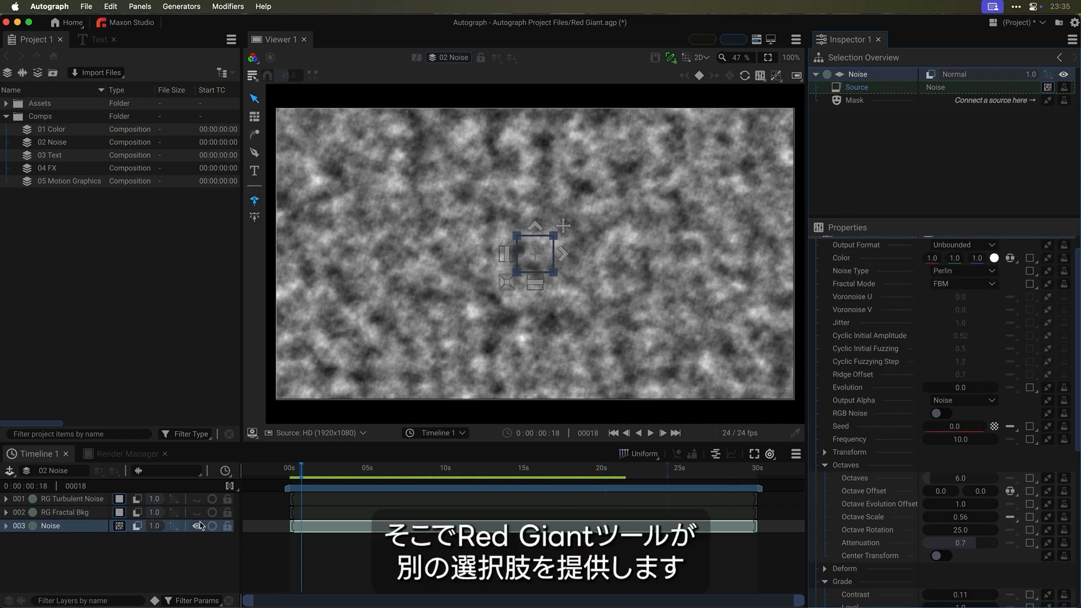
- Hide the Noise layer, show the RG Turbulent Noise layer and display its uni.Turbulence Noise modifier properties
{"action": "left_click", "coordinate": [197, 526]}
{"action": "left_click", "coordinate": [197, 500]}
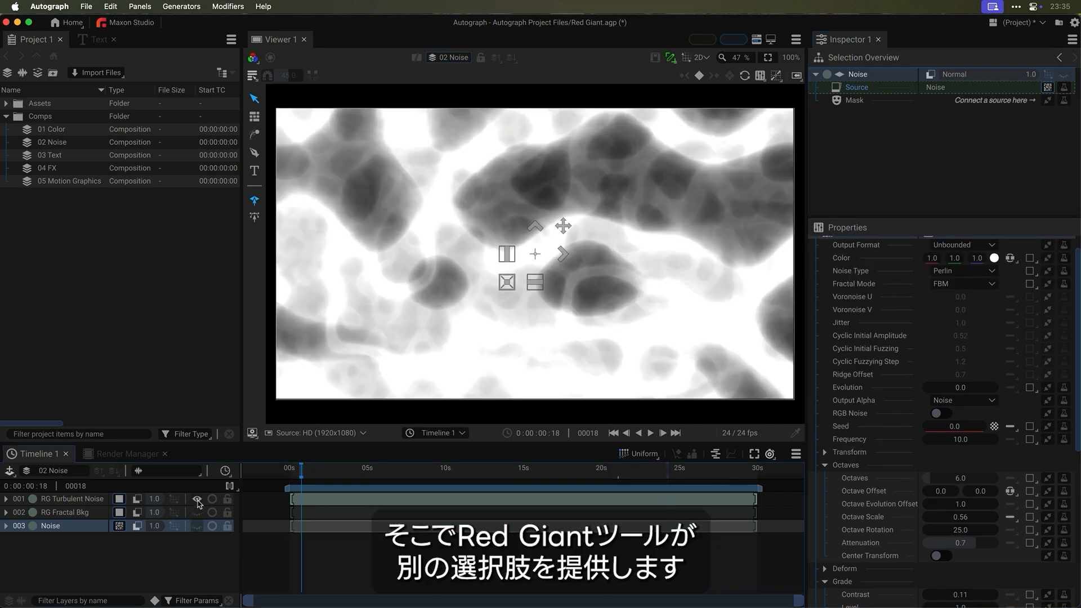
{"action": "left_click", "coordinate": [326, 500]}
{"action": "scroll", "coordinate": [899, 312], "scroll_direction": "up", "scroll_amount": 1}
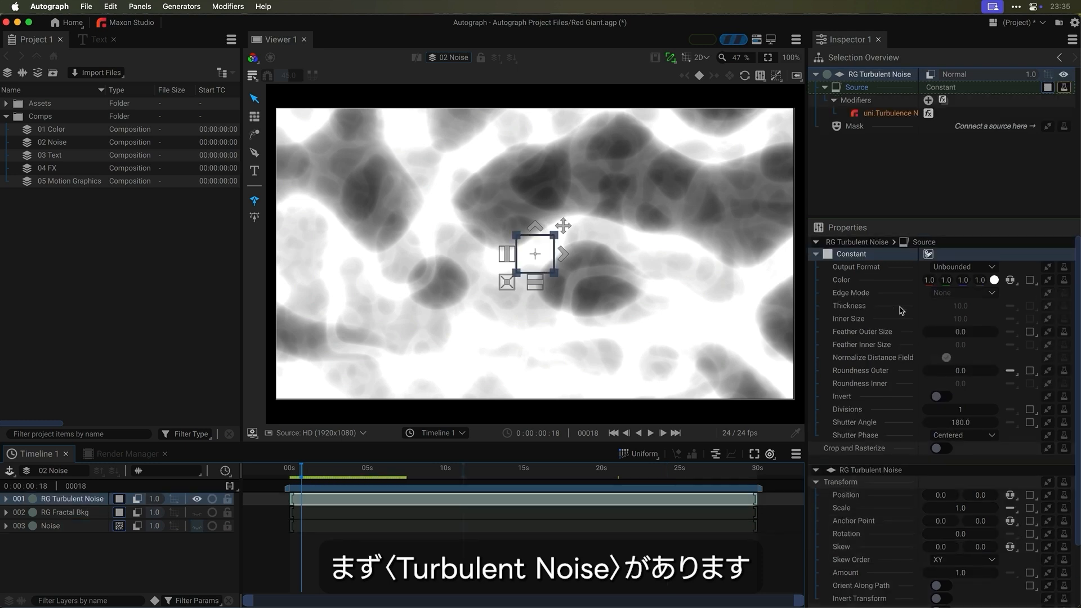
{"action": "left_click", "coordinate": [886, 114]}
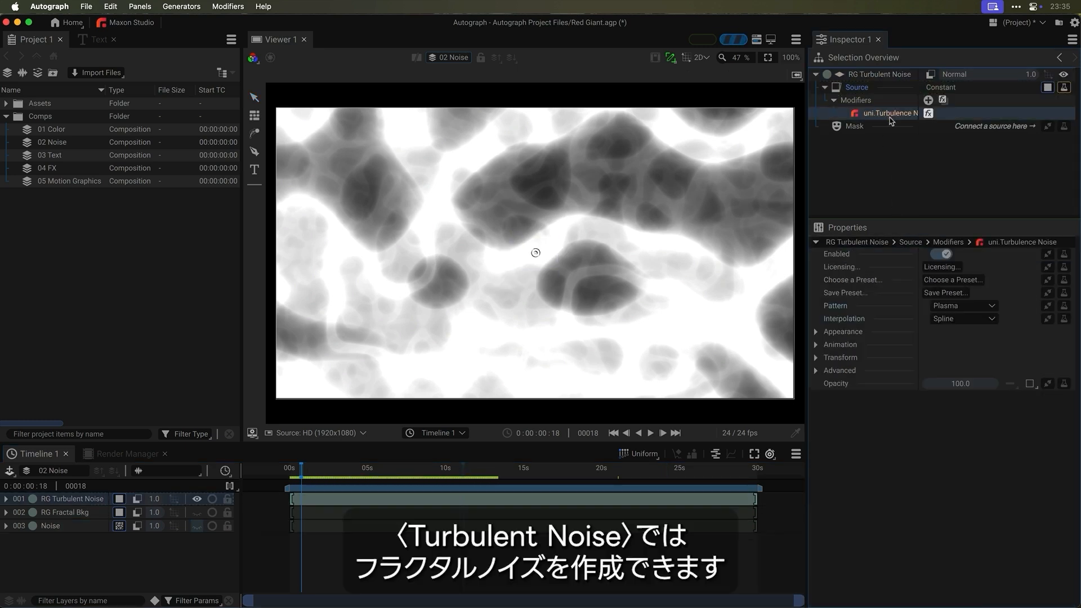
- Try the Ridged pattern with Blocky Flat interpolation on the uni.Turbulence Noise modifier
{"action": "left_click", "coordinate": [952, 306]}
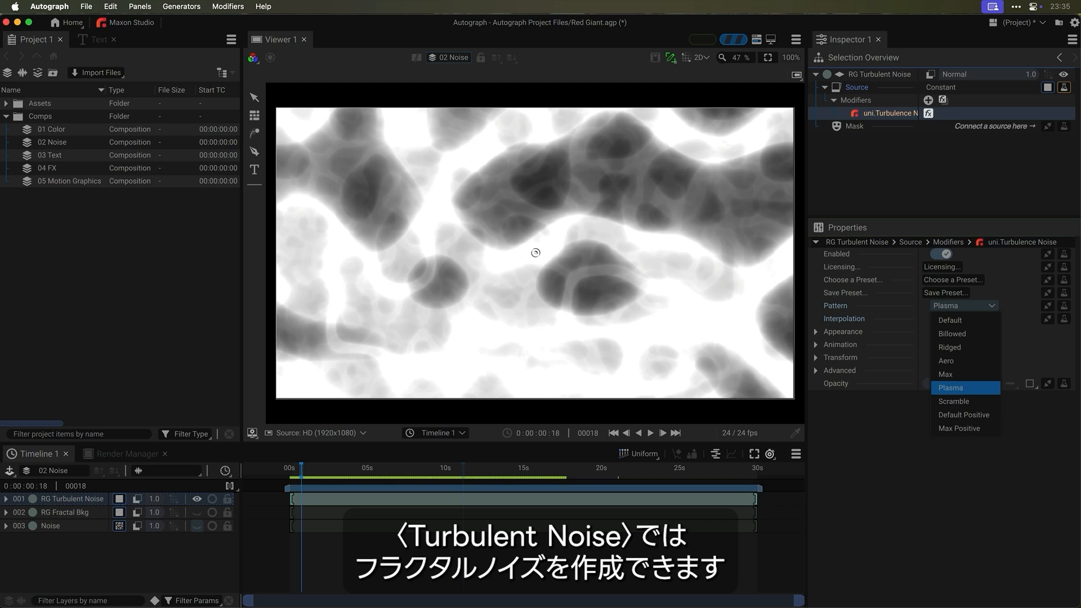
{"action": "left_click", "coordinate": [964, 347]}
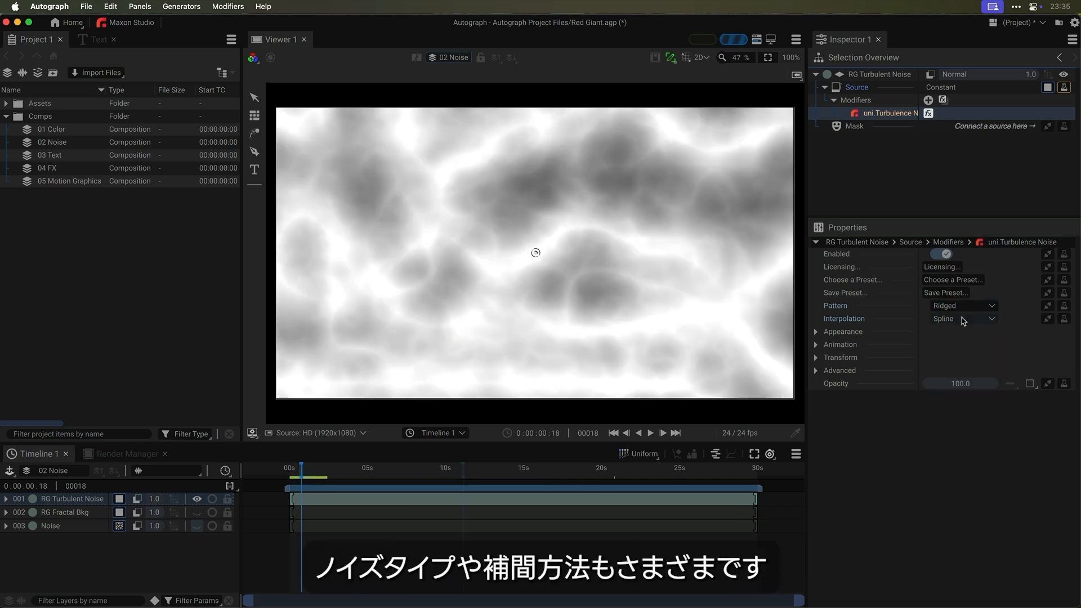
{"action": "left_click", "coordinate": [963, 318]}
{"action": "left_click", "coordinate": [966, 352]}
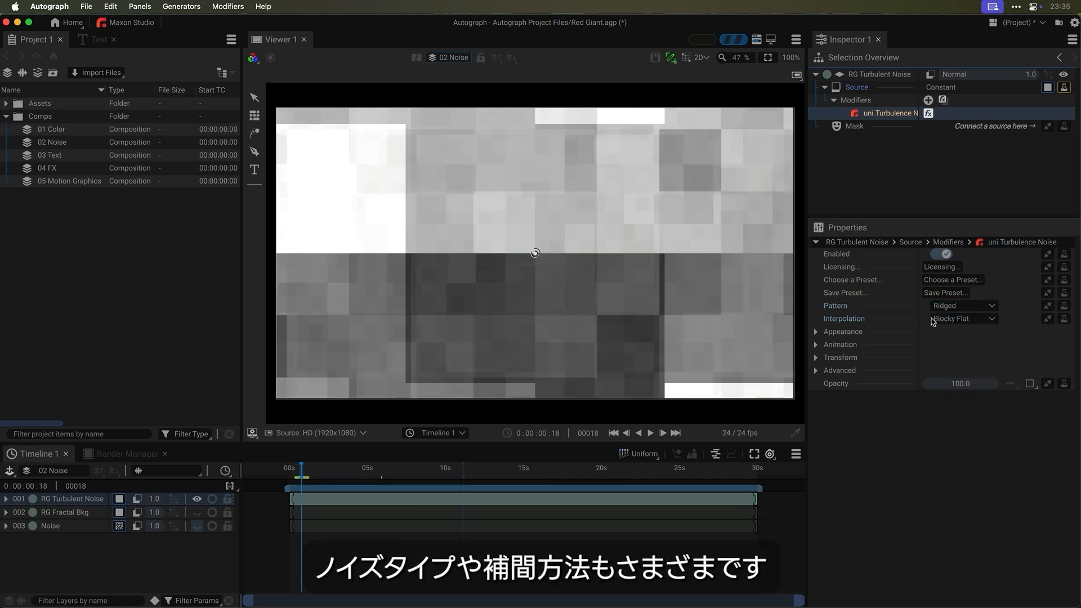
- Set the Turbulence Noise interpolation to Linear and its pattern to Plasma
{"action": "left_click", "coordinate": [964, 319]}
{"action": "left_click", "coordinate": [964, 359]}
{"action": "left_click", "coordinate": [963, 306]}
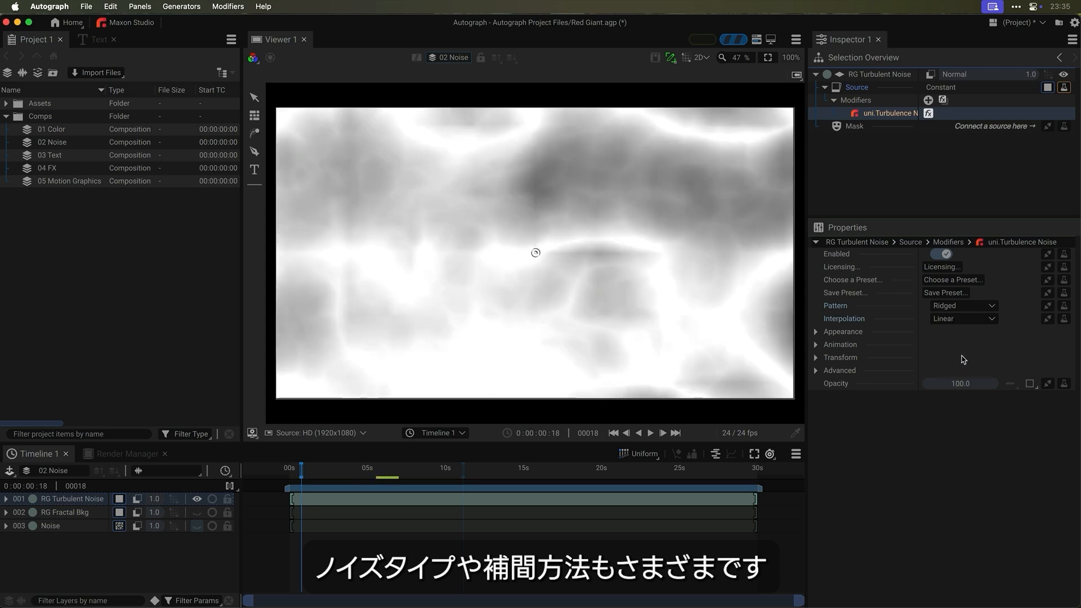
{"action": "left_click", "coordinate": [959, 385]}
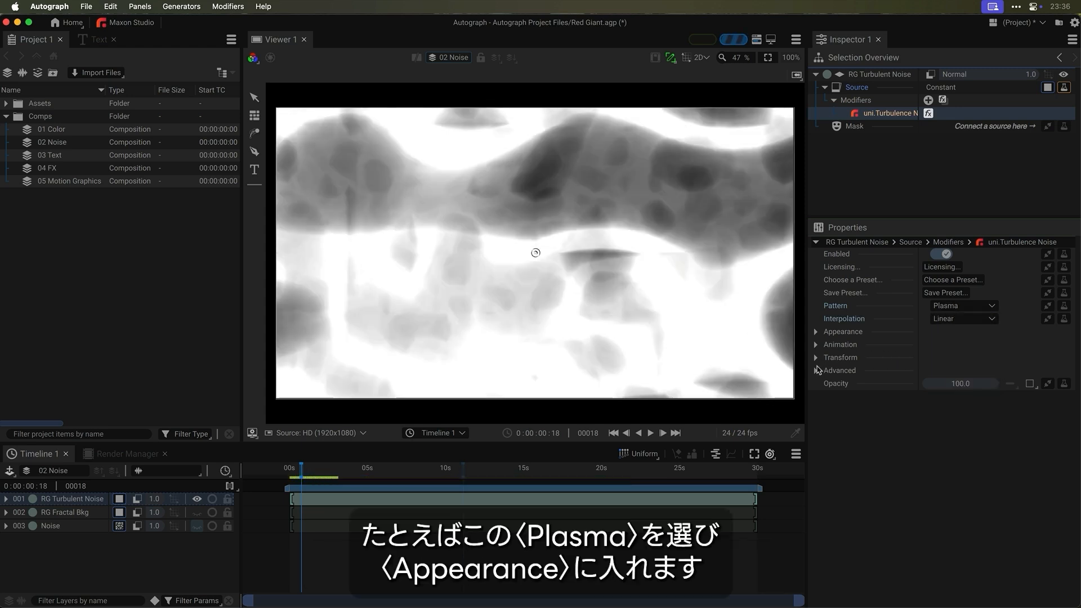
- In the Turbulence Noise Appearance settings, set Contrast to 400, Brightness to 100 and Gamma to 0.8
{"action": "left_click", "coordinate": [816, 332]}
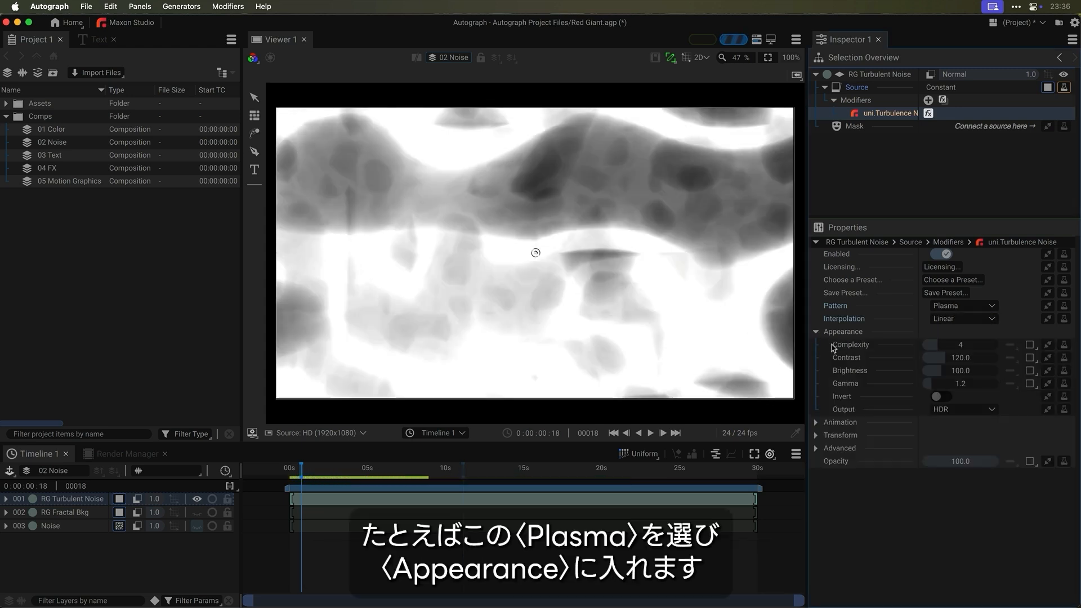
{"action": "left_click_drag", "start_coordinate": [960, 357], "coordinate": [997, 372]}
{"action": "double_click", "coordinate": [964, 373]}
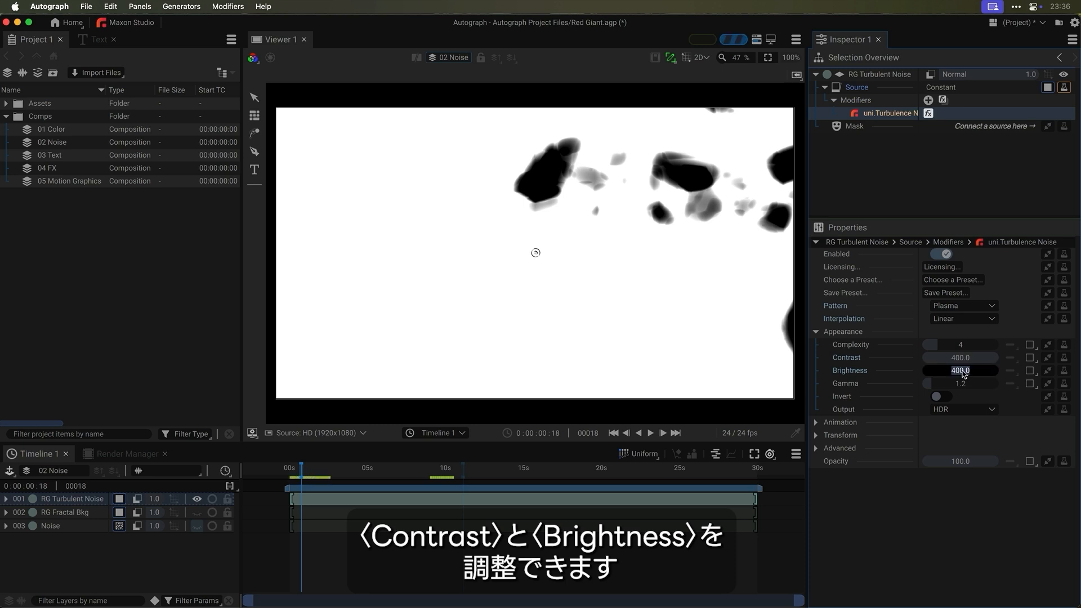
{"action": "type", "text": "100"}
{"action": "key", "text": "Return"}
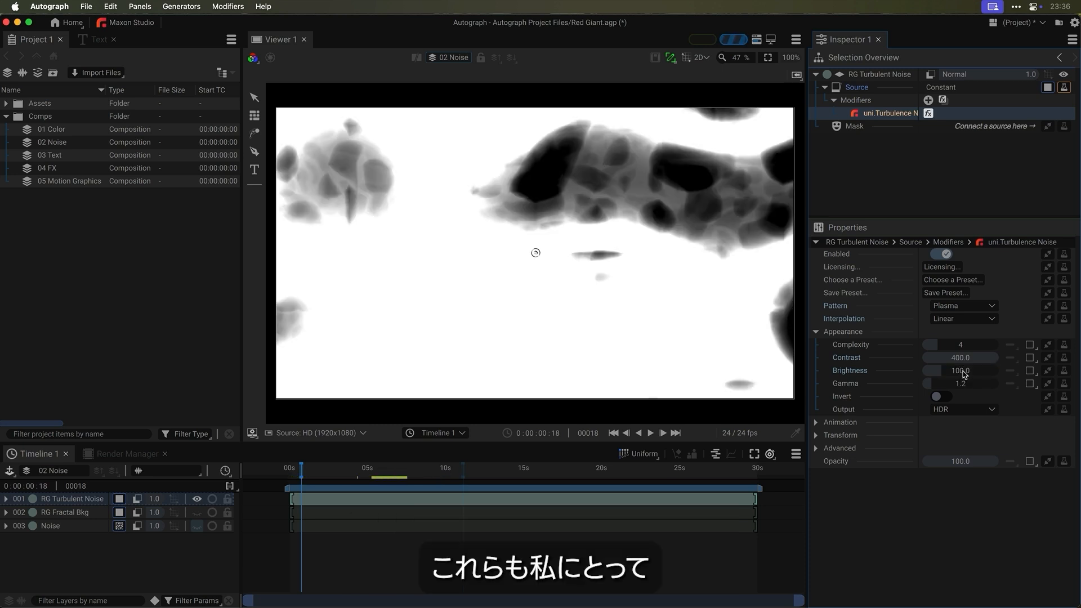
{"action": "mouse_move", "coordinate": [963, 384]}
{"action": "left_mouse_down"}
{"action": "mouse_move", "coordinate": [994, 384]}
{"action": "mouse_move", "coordinate": [958, 384]}
{"action": "mouse_move", "coordinate": [946, 370]}
{"action": "mouse_move", "coordinate": [964, 370]}
{"action": "left_mouse_up"}
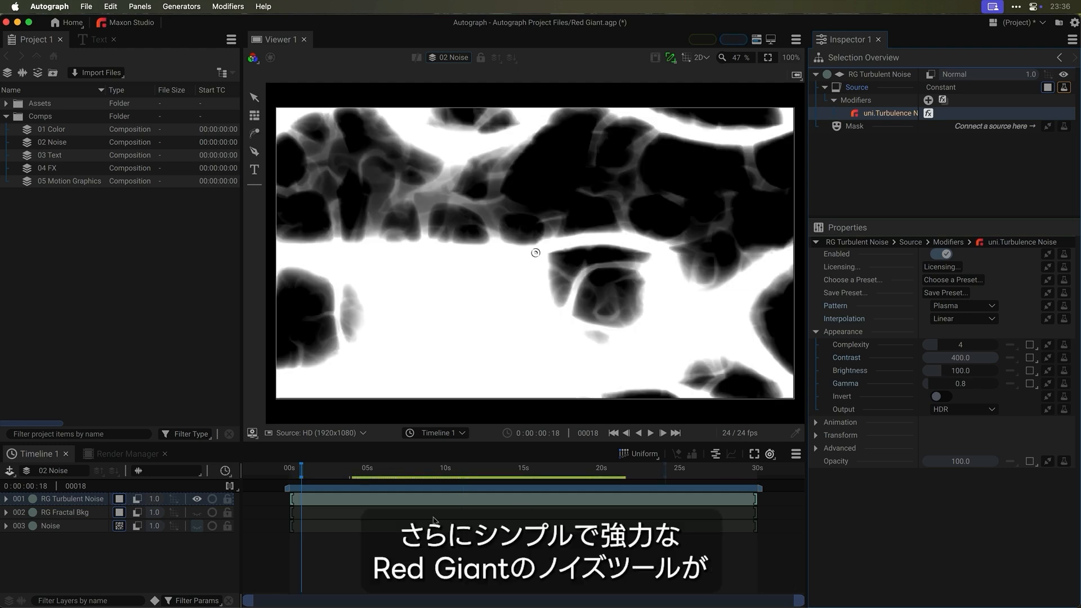
- Hide the RG Turbulent Noise layer, show RG Fractal Bkg and display its uni.Fractal Background properties with the Color Map colors
{"action": "left_click", "coordinate": [197, 499]}
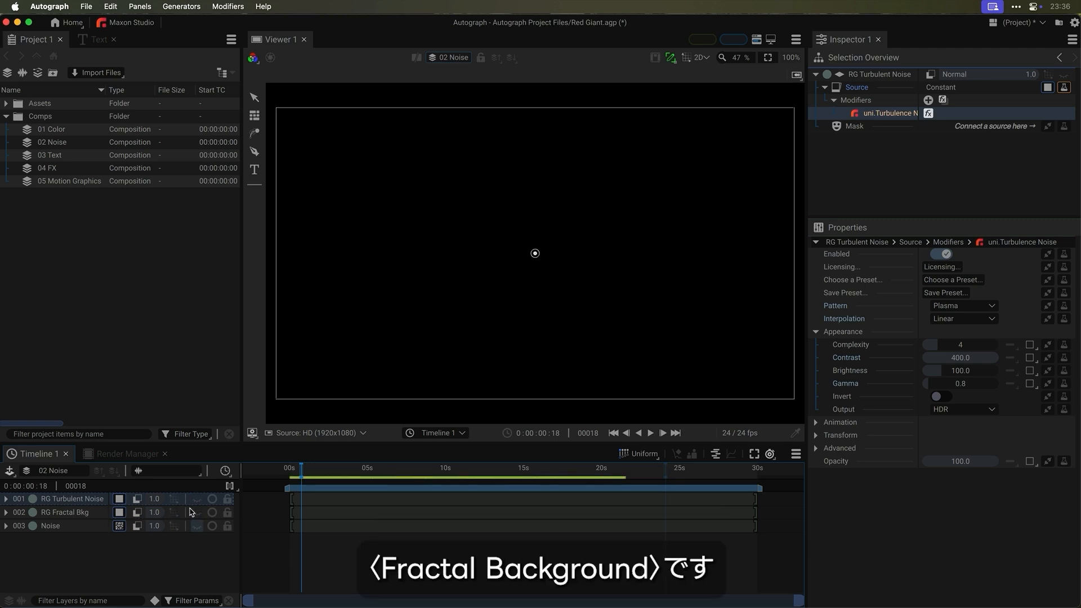
{"action": "left_click", "coordinate": [197, 512]}
{"action": "left_click", "coordinate": [340, 511]}
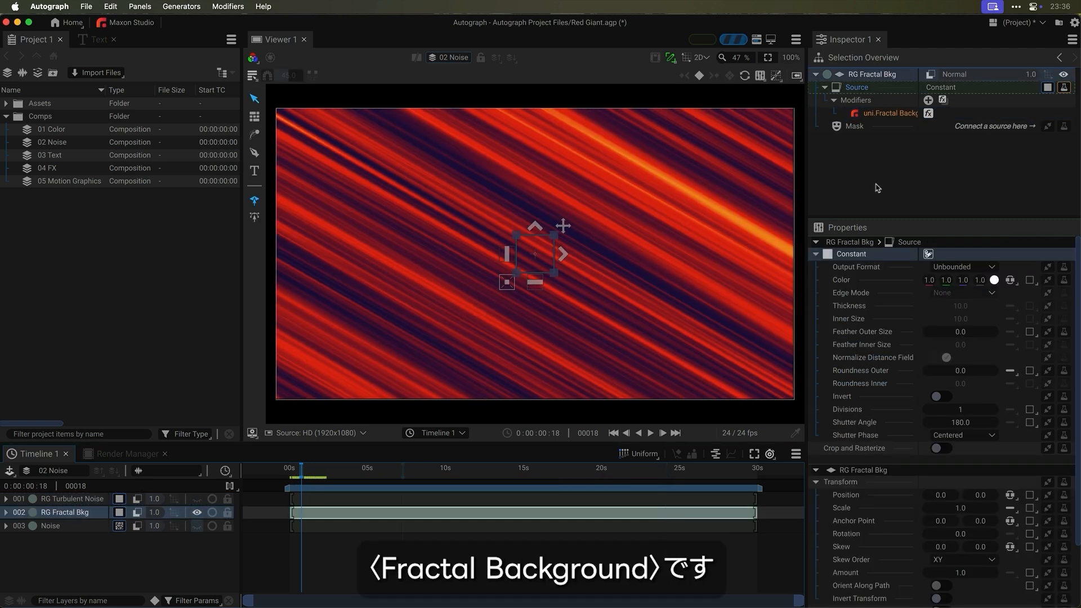
{"action": "left_click", "coordinate": [907, 115]}
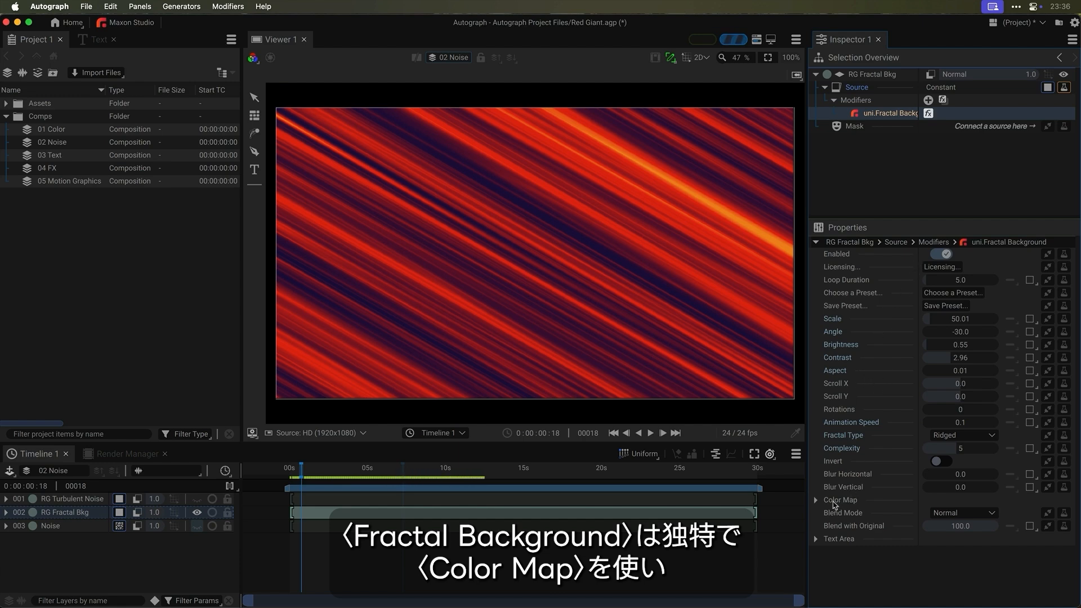
{"action": "left_click", "coordinate": [816, 500]}
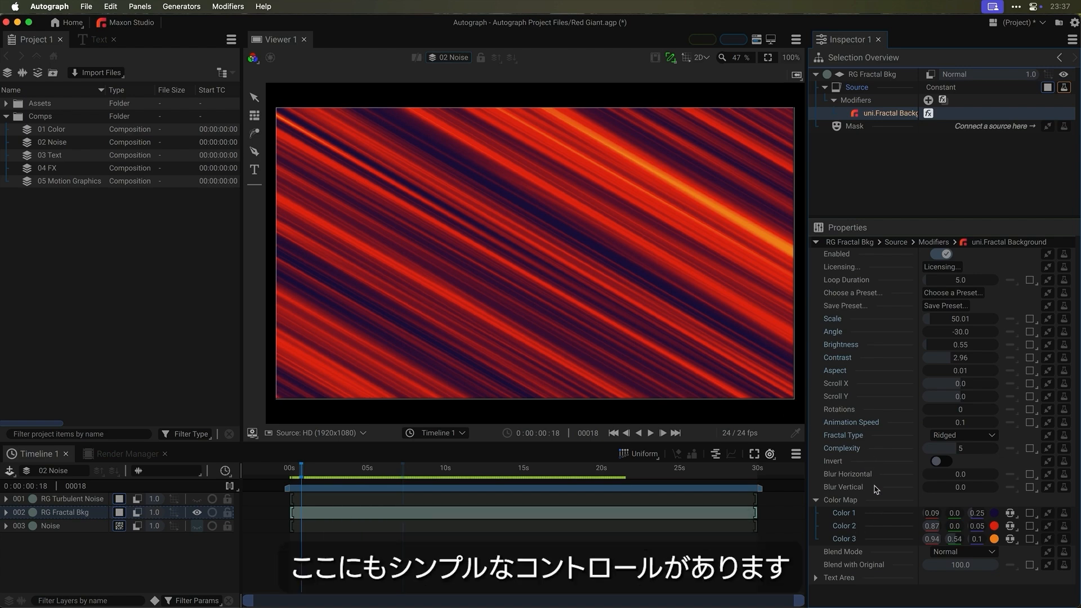
{"action": "left_click", "coordinate": [855, 347]}
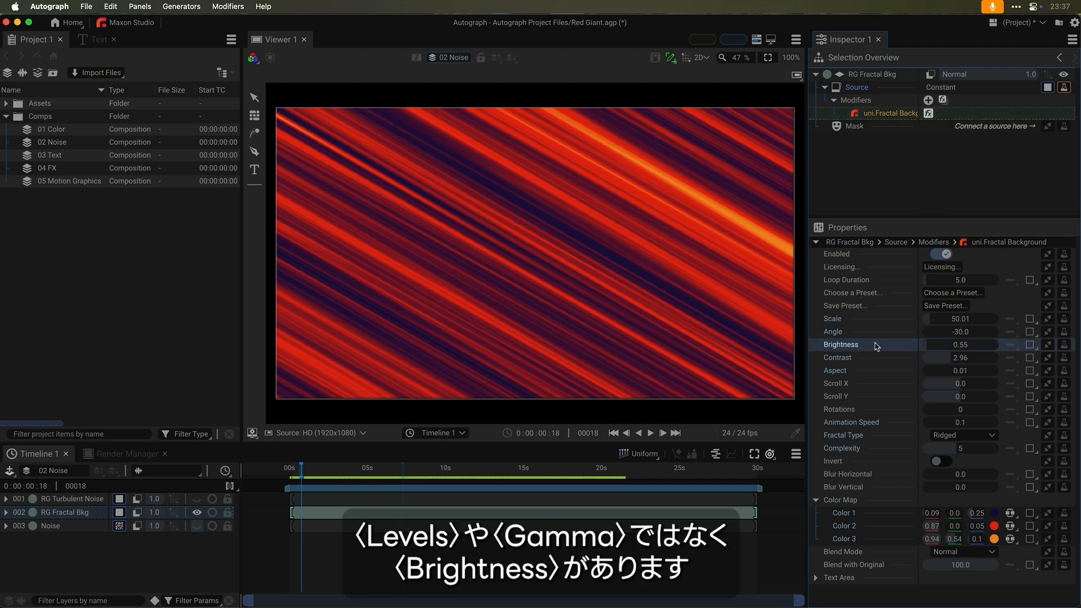
- In the Fractal Background's Text Area settings, set Opacity to 76, Vertical Offset to 0.24 and Feather to 40
{"action": "left_click", "coordinate": [823, 581]}
{"action": "scroll", "coordinate": [876, 507], "scroll_direction": "down", "scroll_amount": 3}
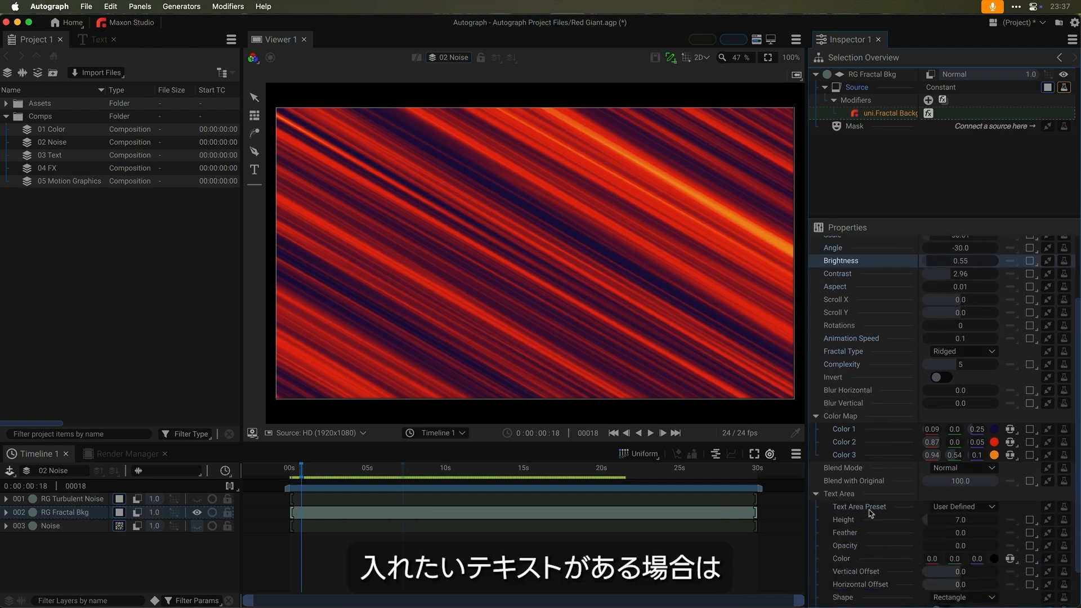
{"action": "scroll", "coordinate": [861, 532], "scroll_direction": "down", "scroll_amount": 2}
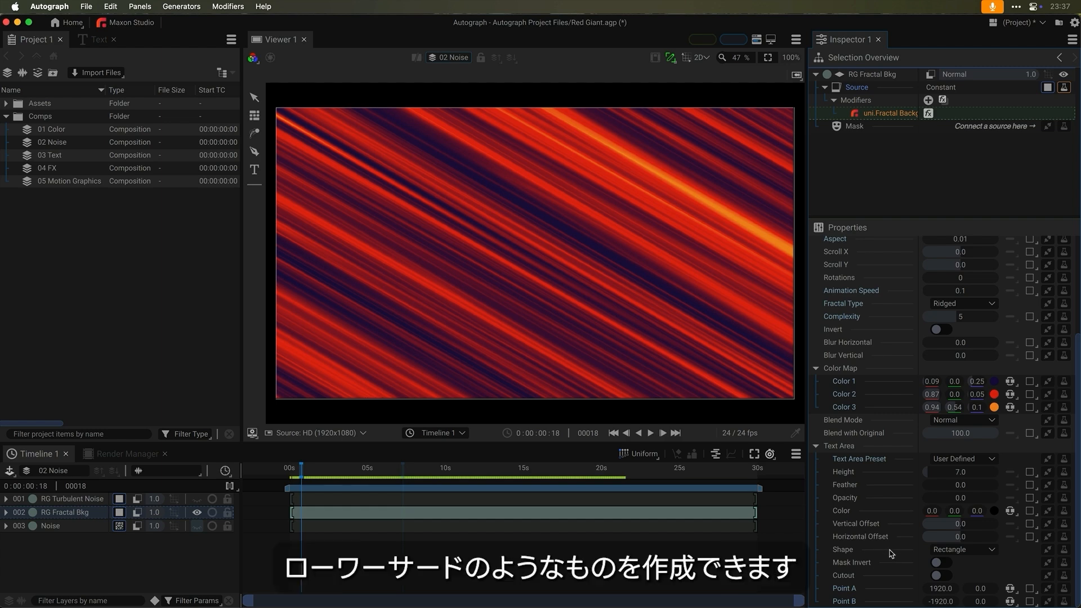
{"action": "left_click_drag", "start_coordinate": [957, 497], "coordinate": [964, 526]}
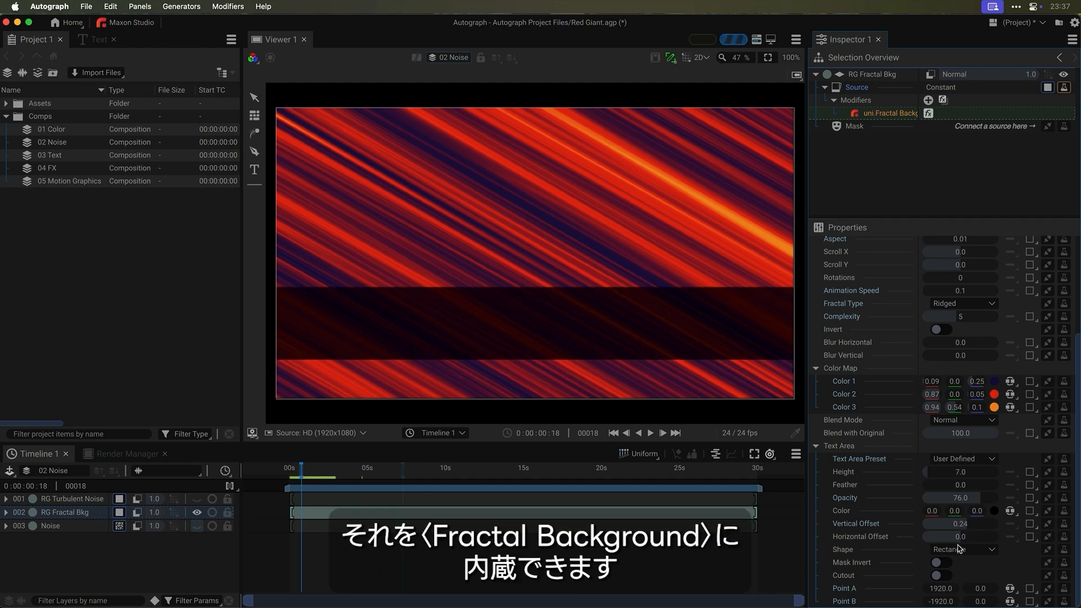
{"action": "left_click_drag", "start_coordinate": [962, 485], "coordinate": [986, 485]}
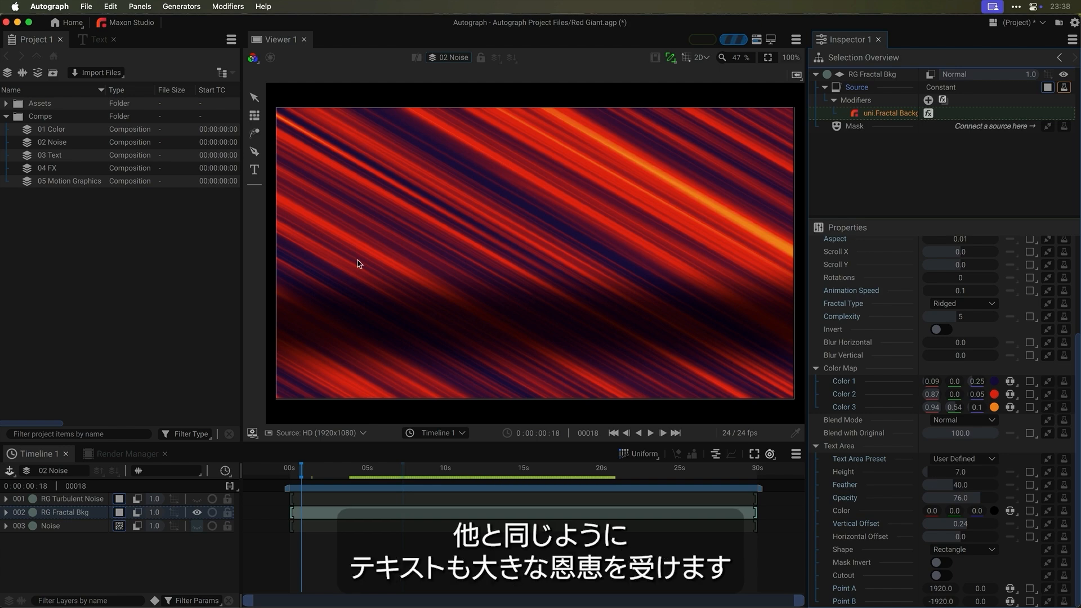
- Open the 03 Text composition and extend the timeline's work area to end at about 19 seconds
{"action": "double_click", "coordinate": [31, 159]}
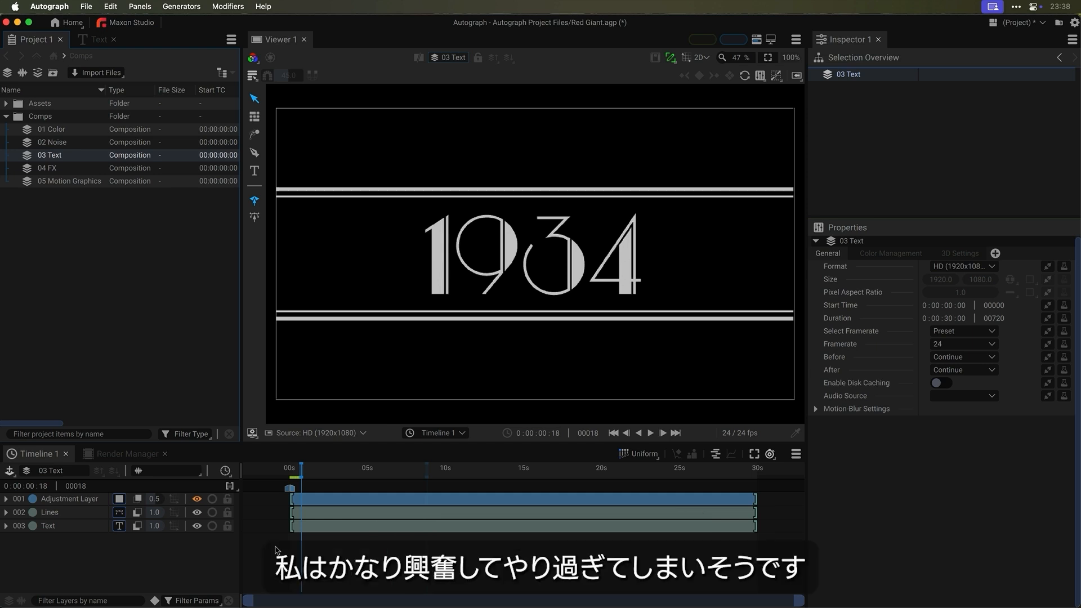
{"action": "left_click_drag", "start_coordinate": [296, 488], "coordinate": [590, 488]}
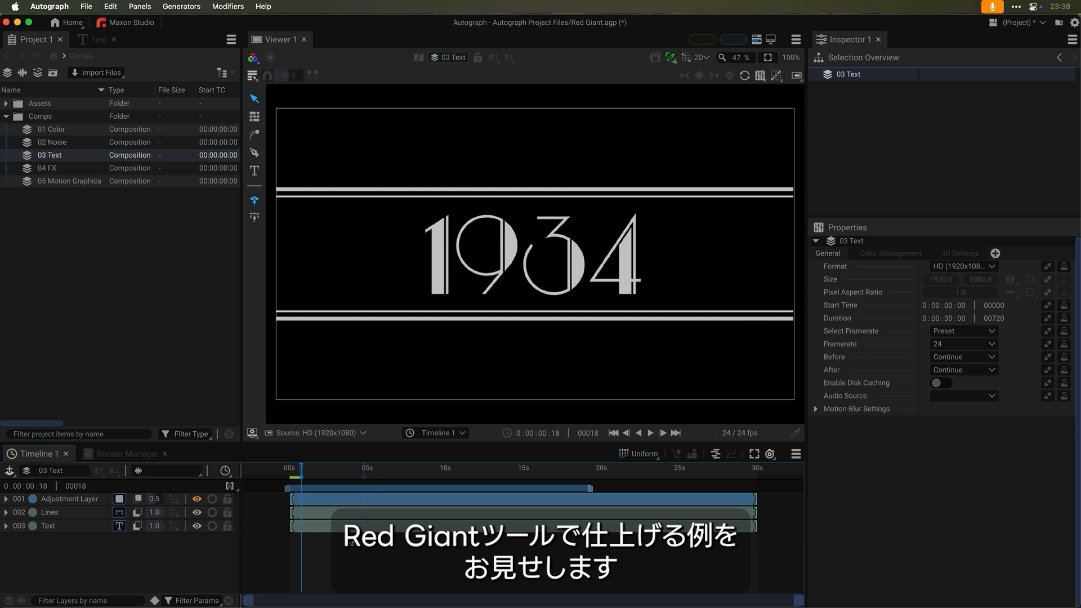
- Enable the uni.Luster modifier on the Text layer and inspect the 1934 lettering up close
{"action": "left_click", "coordinate": [359, 527]}
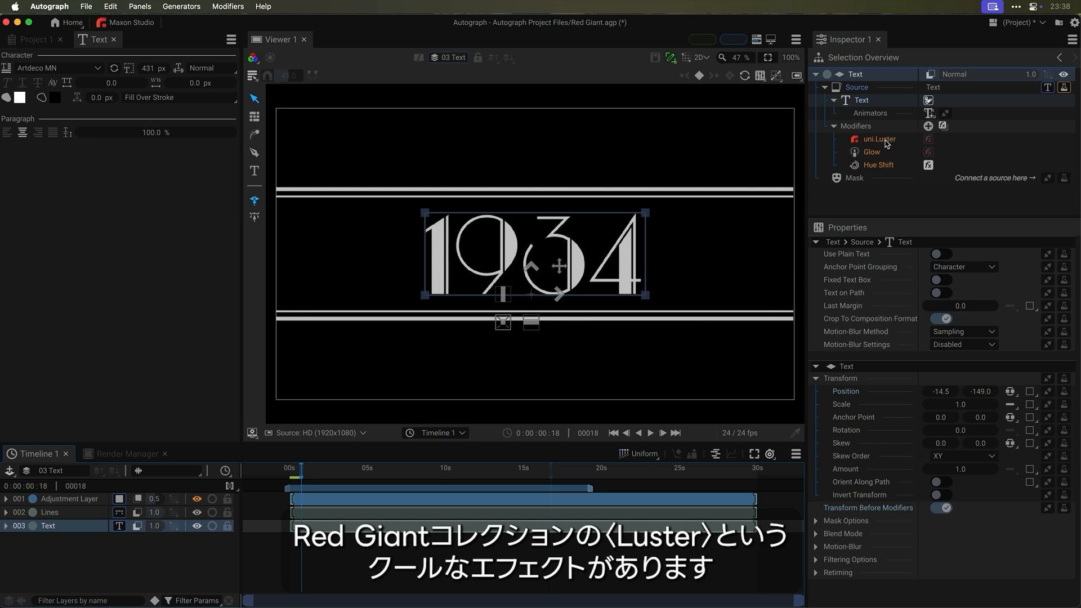
{"action": "left_click", "coordinate": [927, 140]}
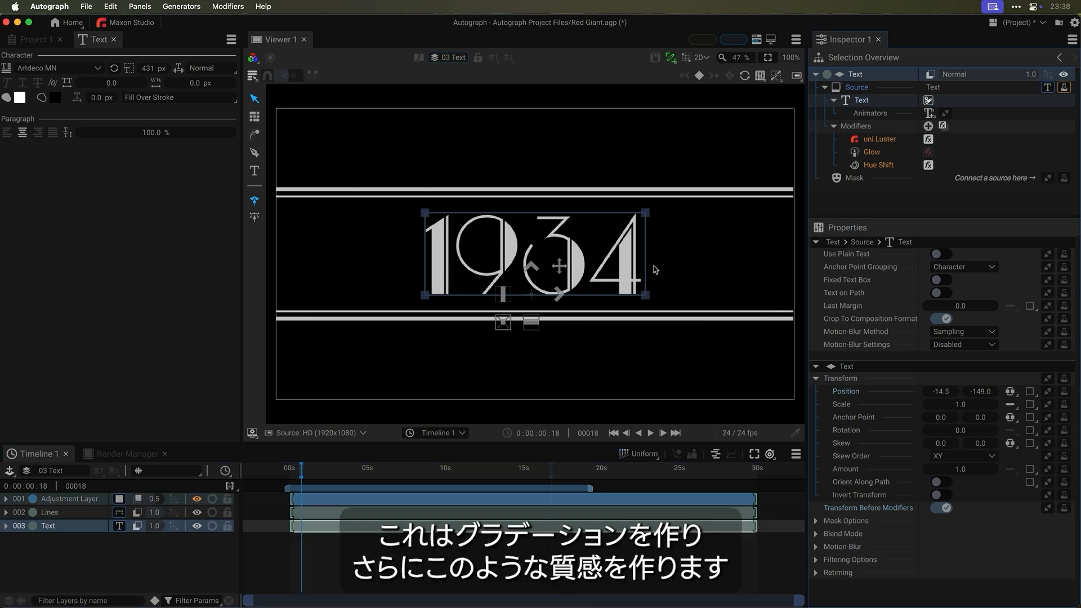
{"action": "scroll", "coordinate": [446, 269], "scroll_direction": "up", "scroll_amount": 2}
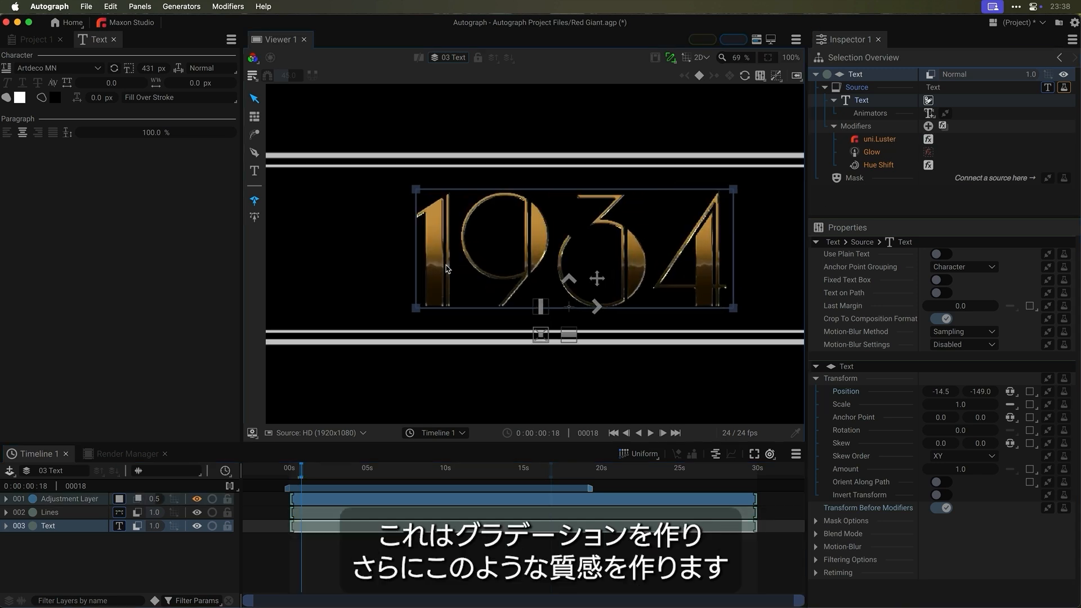
{"action": "scroll", "coordinate": [451, 262], "scroll_direction": "up", "scroll_amount": 1}
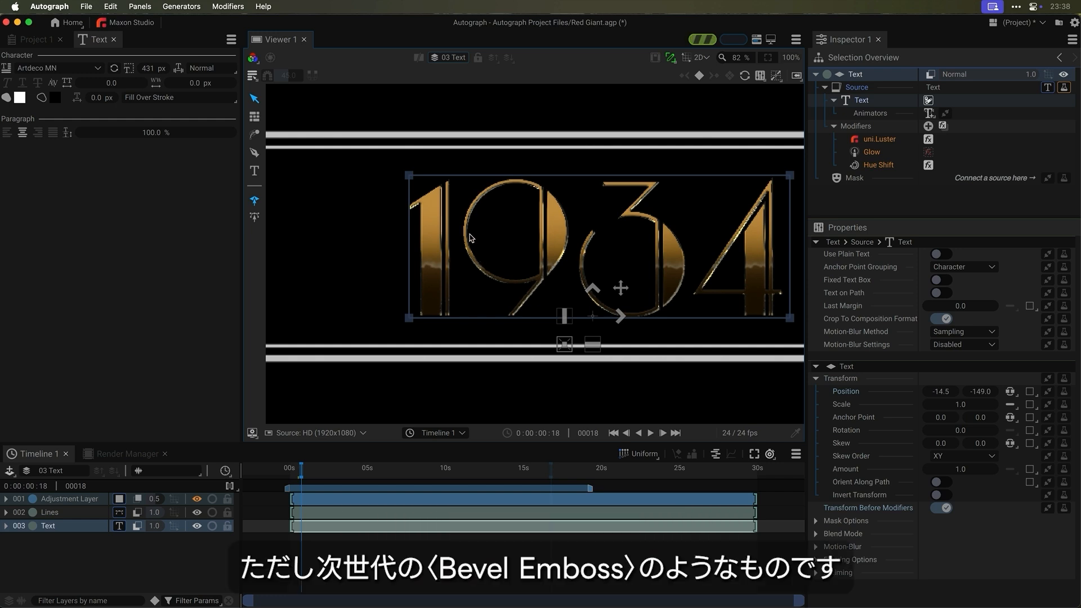
{"action": "scroll", "coordinate": [472, 241], "scroll_direction": "up", "scroll_amount": 3}
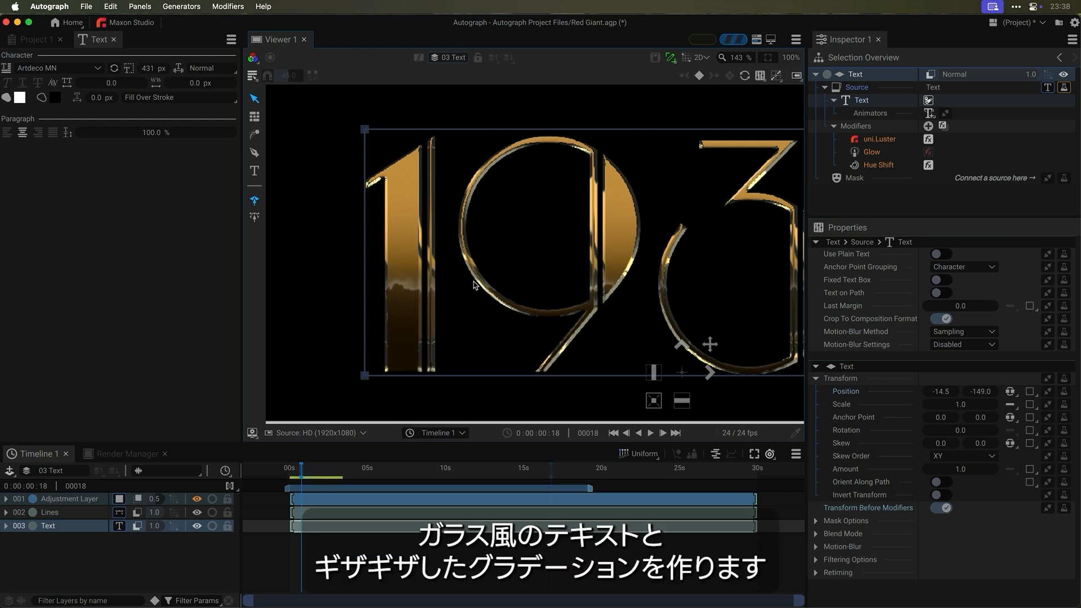
{"action": "scroll", "coordinate": [473, 284], "scroll_direction": "down", "scroll_amount": 5}
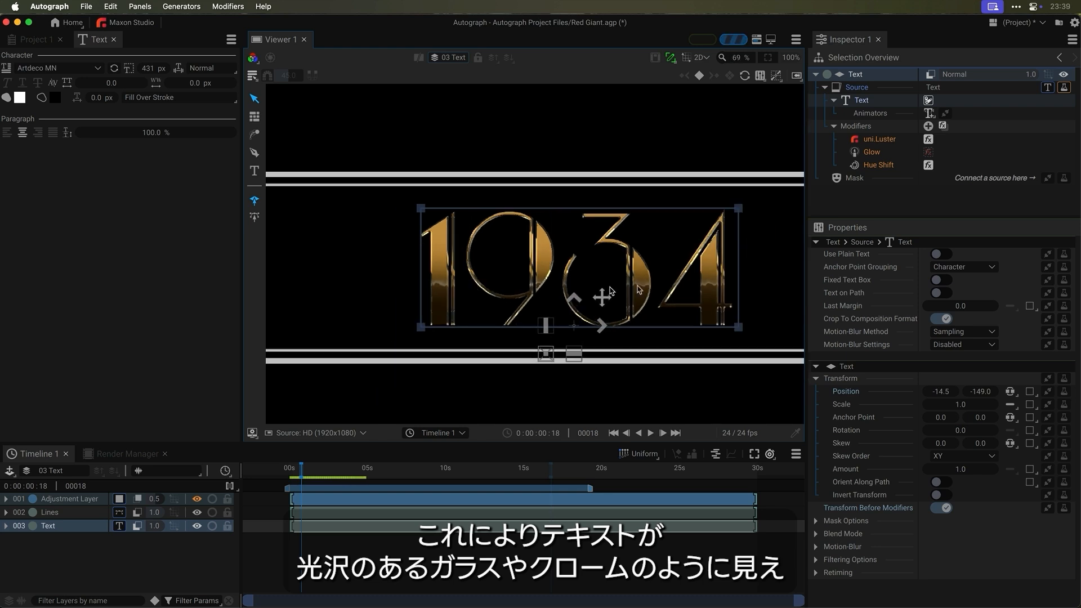
- Enable the Text layer's Glow modifier and compare the lettering with the whole modifier group off and on
{"action": "left_click", "coordinate": [928, 152]}
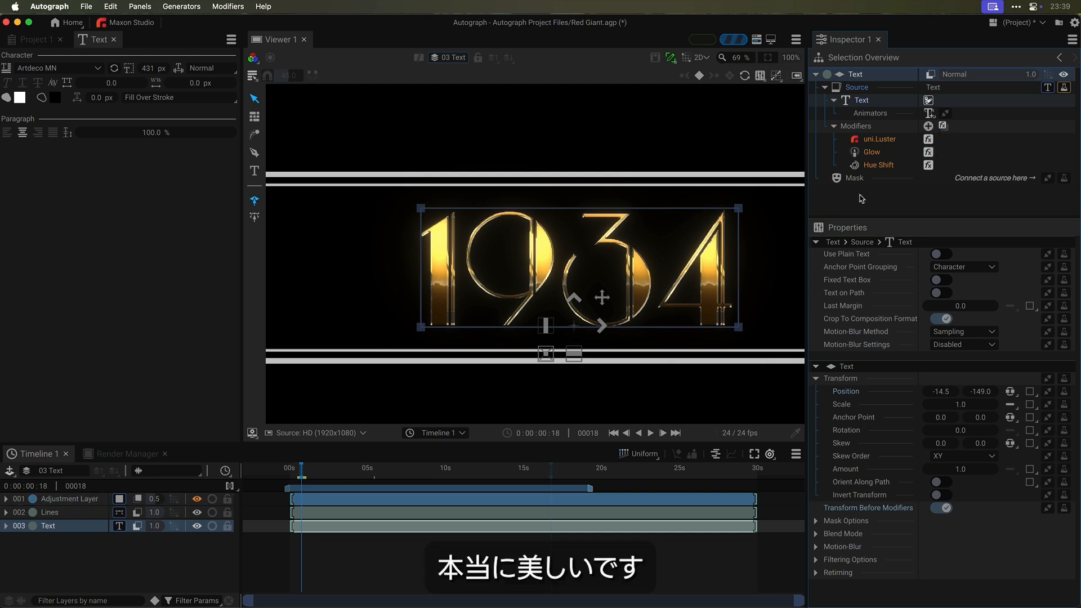
{"action": "left_click", "coordinate": [945, 127]}
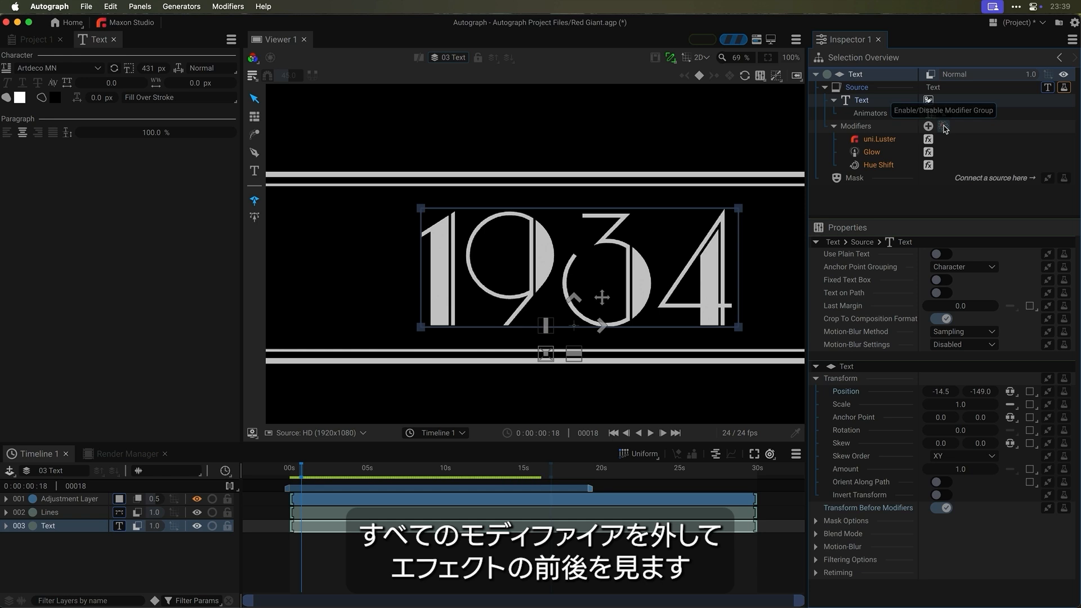
{"action": "left_click", "coordinate": [945, 127]}
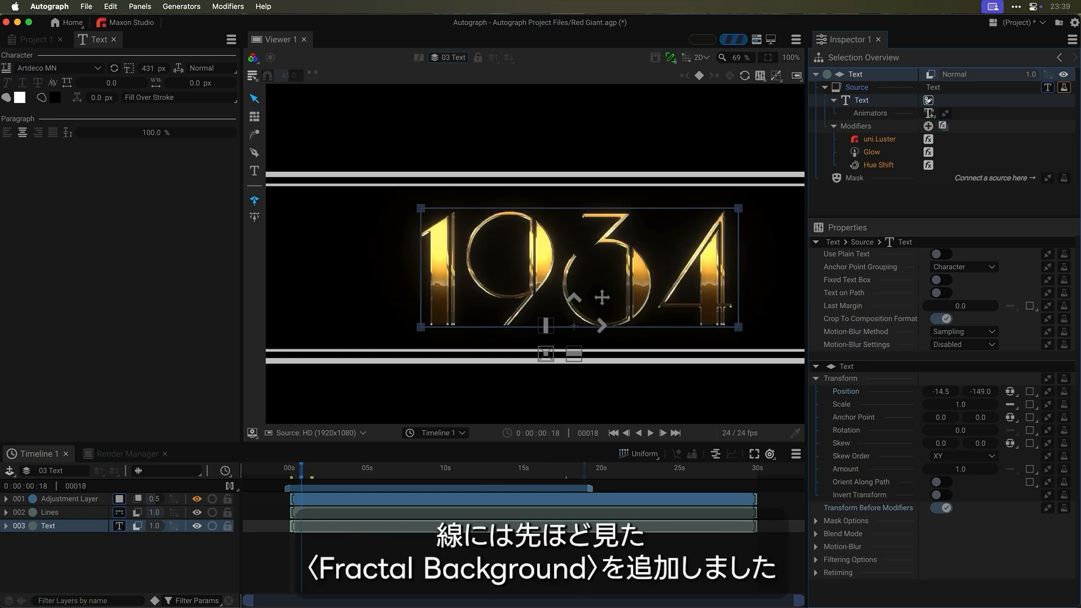
- Enable the uni.Fractal Background and Glow modifiers on the Lines layer
{"action": "left_click", "coordinate": [529, 520]}
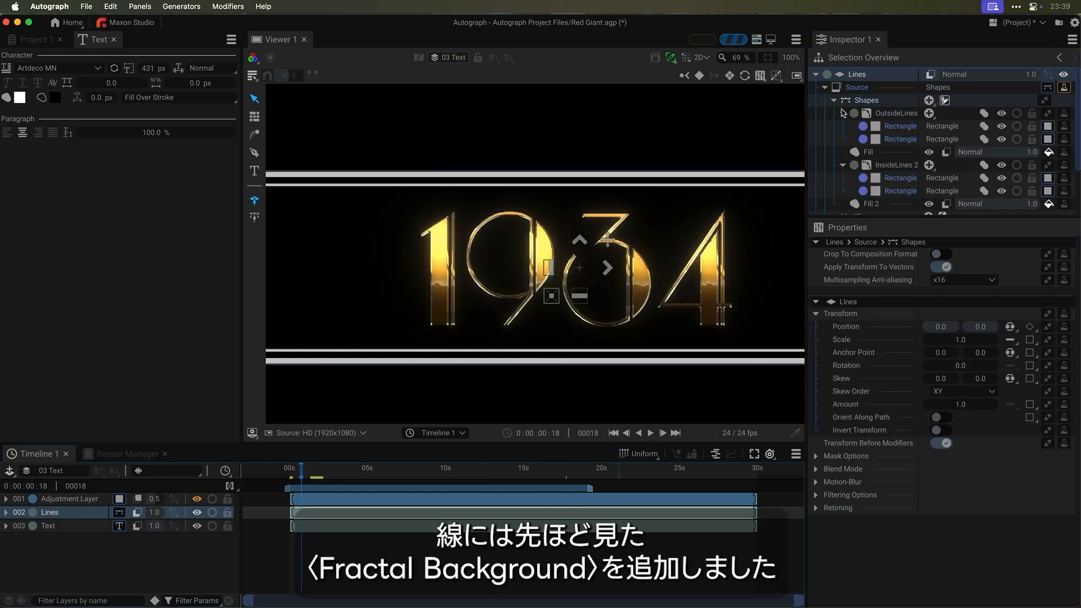
{"action": "left_click", "coordinate": [834, 100]}
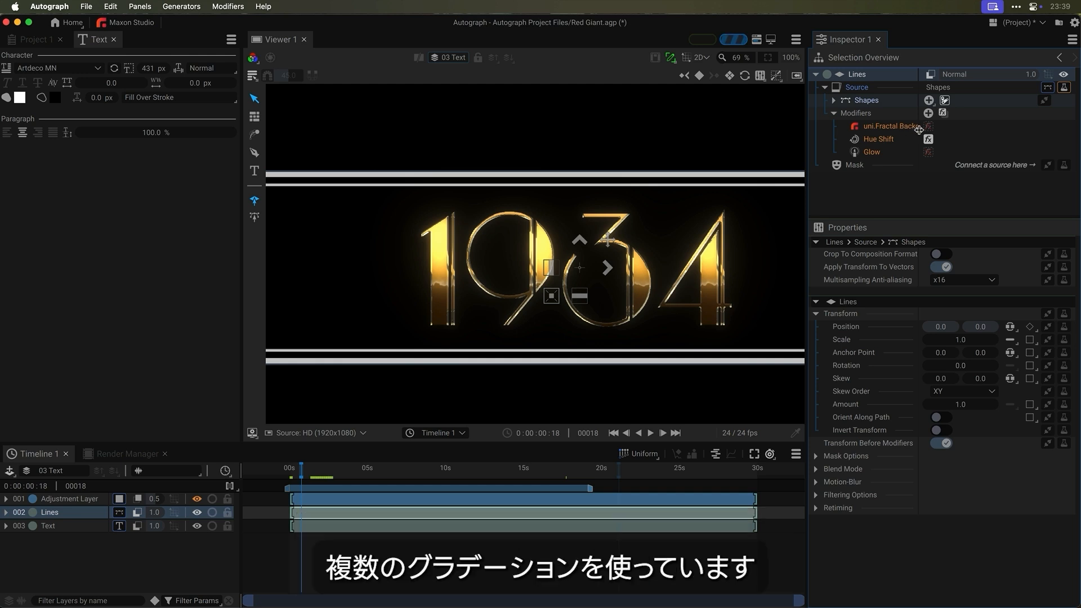
{"action": "left_click", "coordinate": [928, 126]}
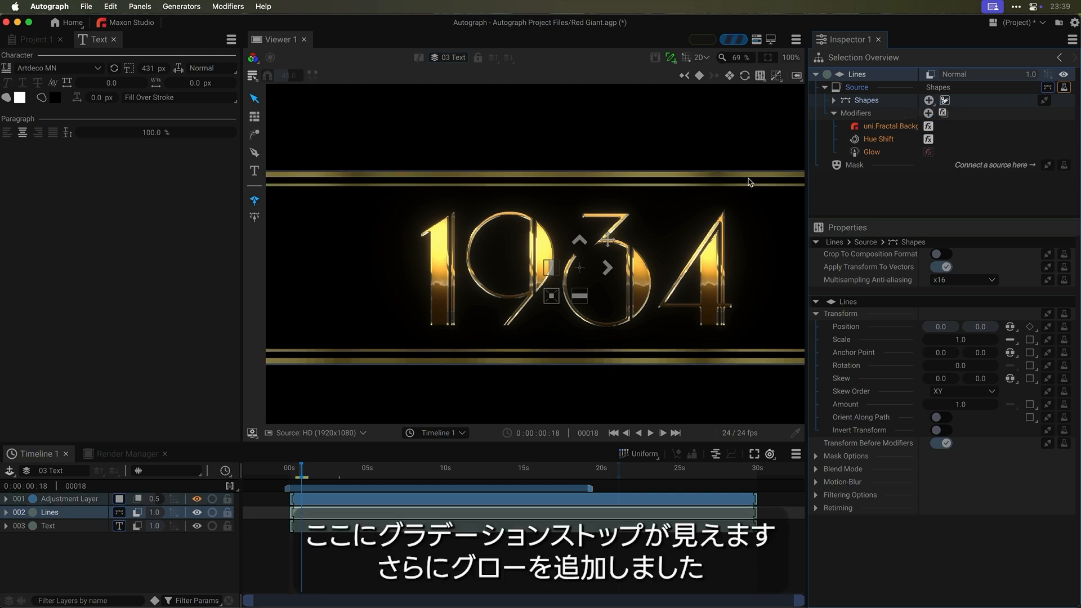
{"action": "left_click", "coordinate": [928, 152]}
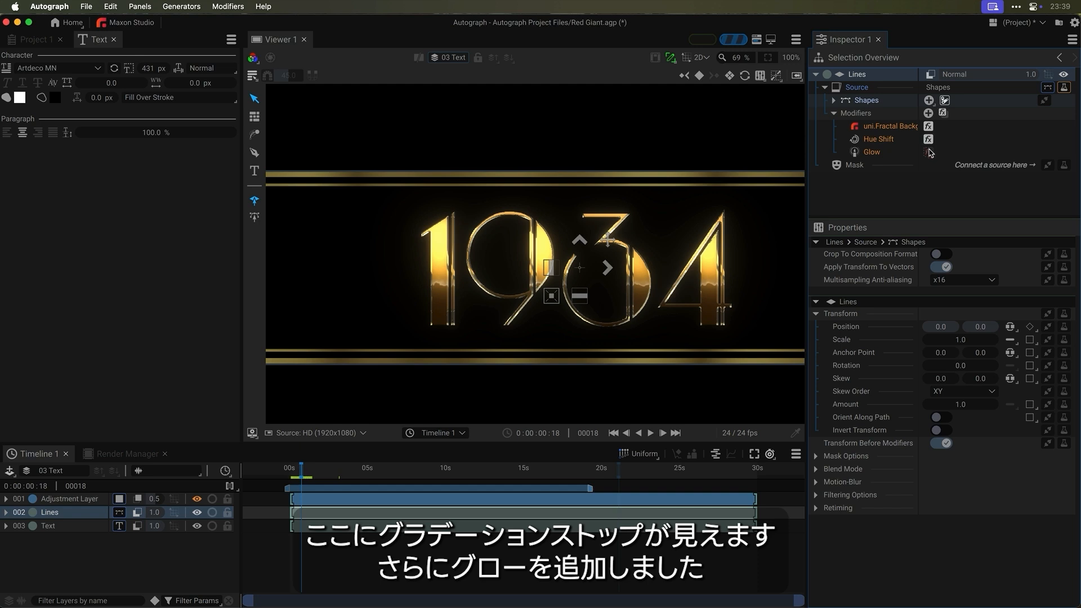
{"action": "scroll", "coordinate": [478, 300], "scroll_direction": "down", "scroll_amount": 2}
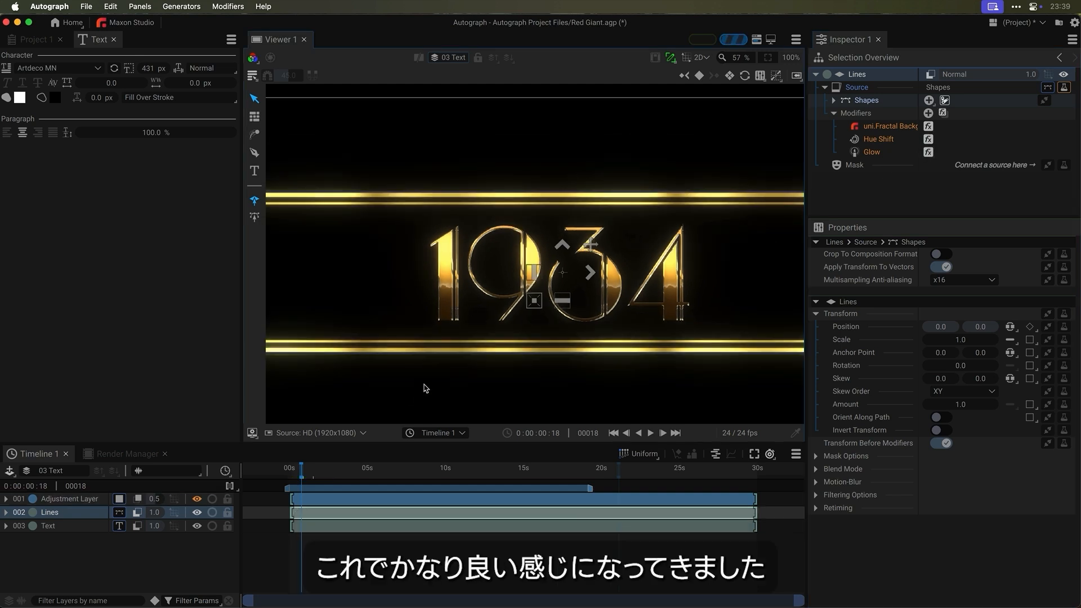
- Select the Adjustment Layer, inspect the highlights on the gold lettering and lines up close, and widen the viewer
{"action": "left_click", "coordinate": [95, 501]}
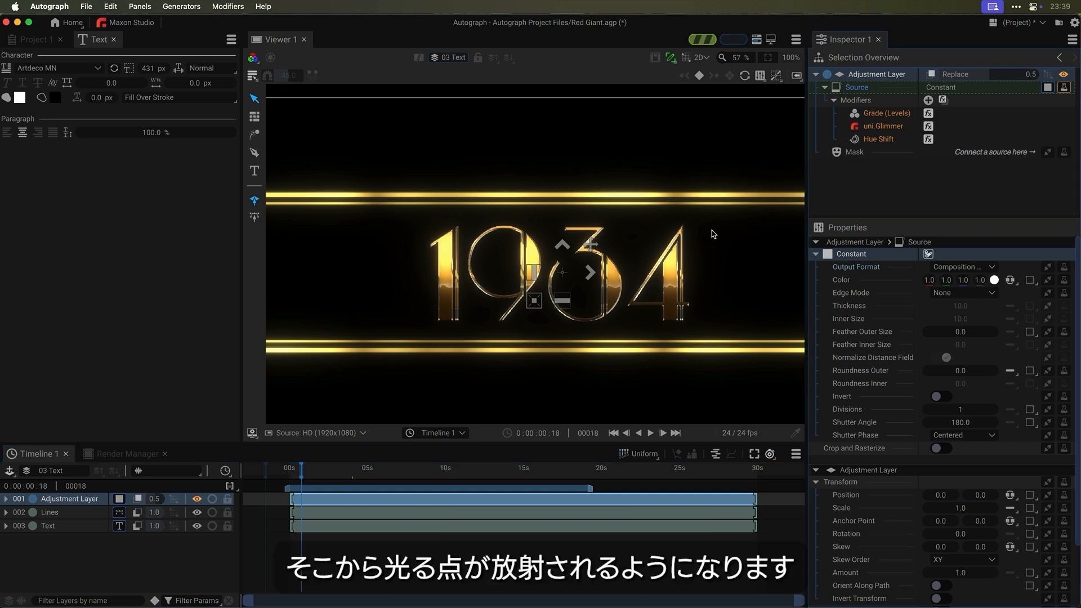
{"action": "scroll", "coordinate": [646, 204], "scroll_direction": "up", "scroll_amount": 3}
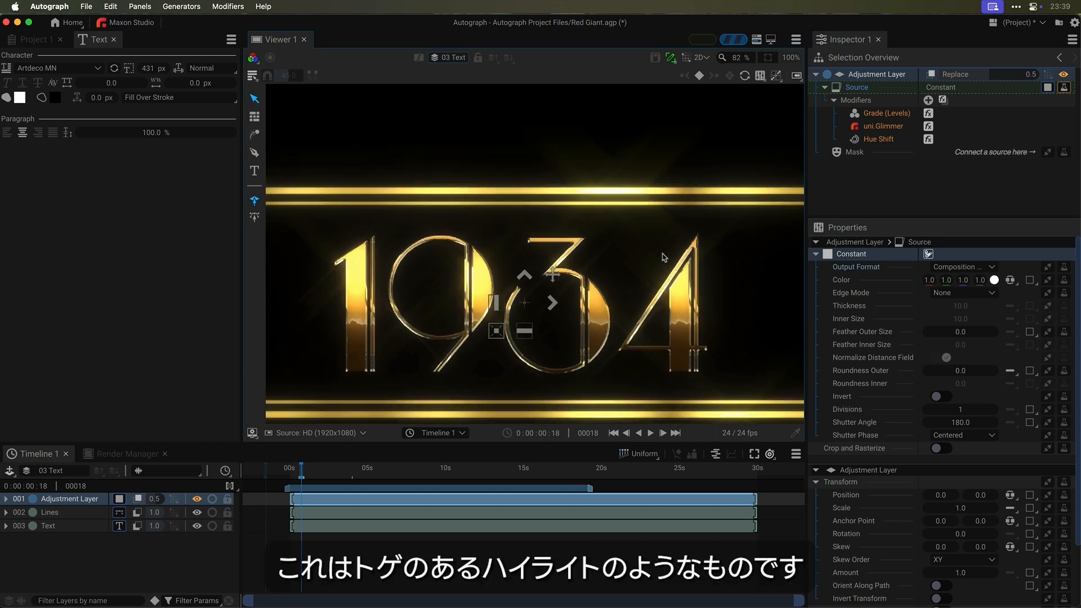
{"action": "scroll", "coordinate": [660, 259], "scroll_direction": "down", "scroll_amount": 2}
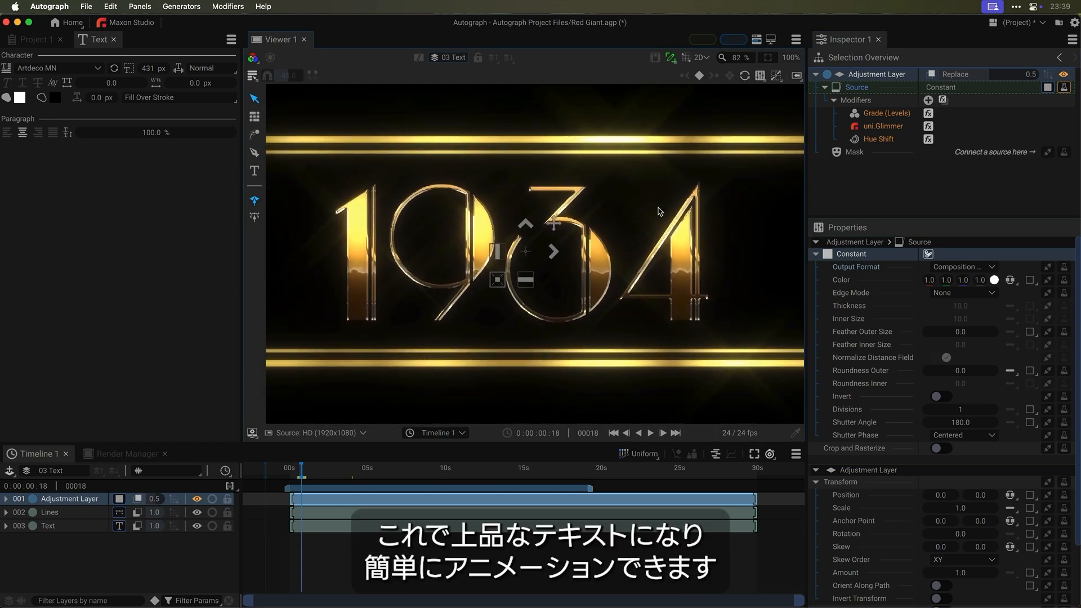
{"action": "scroll", "coordinate": [660, 222], "scroll_direction": "down", "scroll_amount": 2}
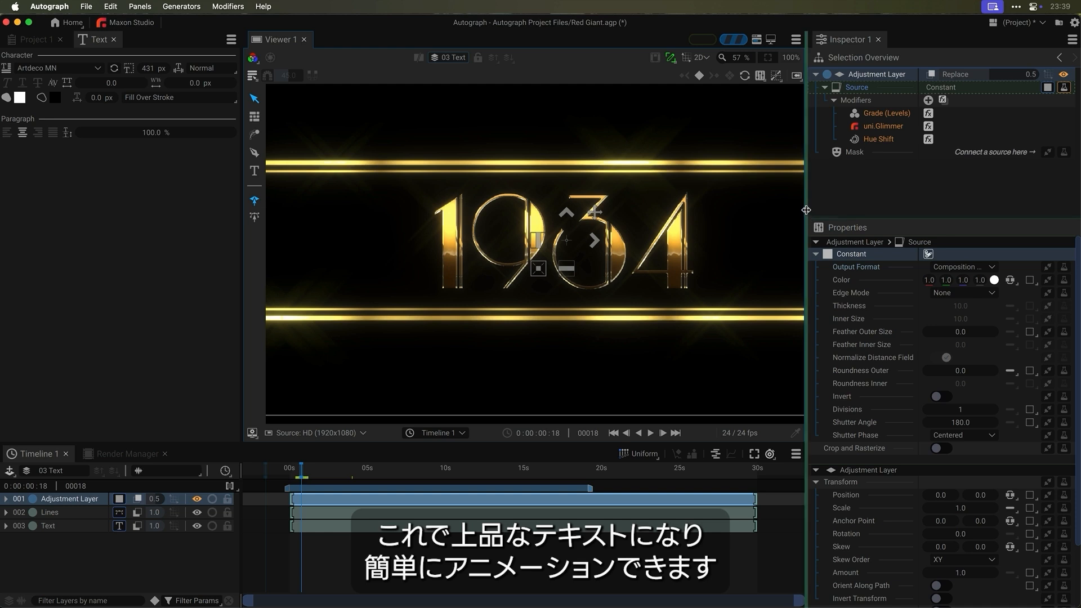
{"action": "left_click_drag", "start_coordinate": [817, 211], "coordinate": [891, 212]}
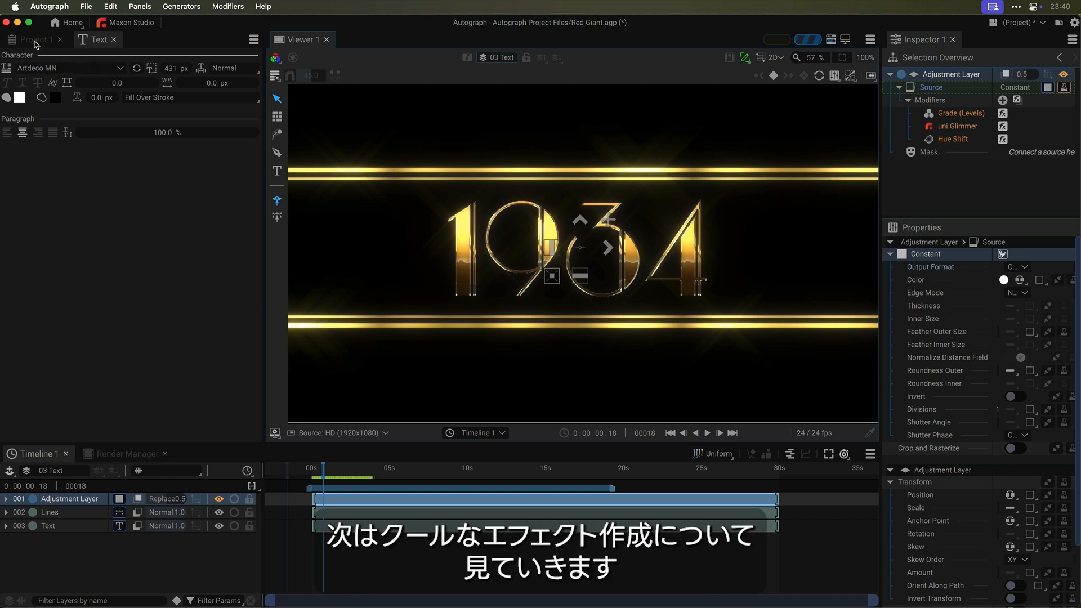
- Open the 04 FX composition and show only the Circles layer, hiding both footage layers
{"action": "left_click", "coordinate": [35, 40]}
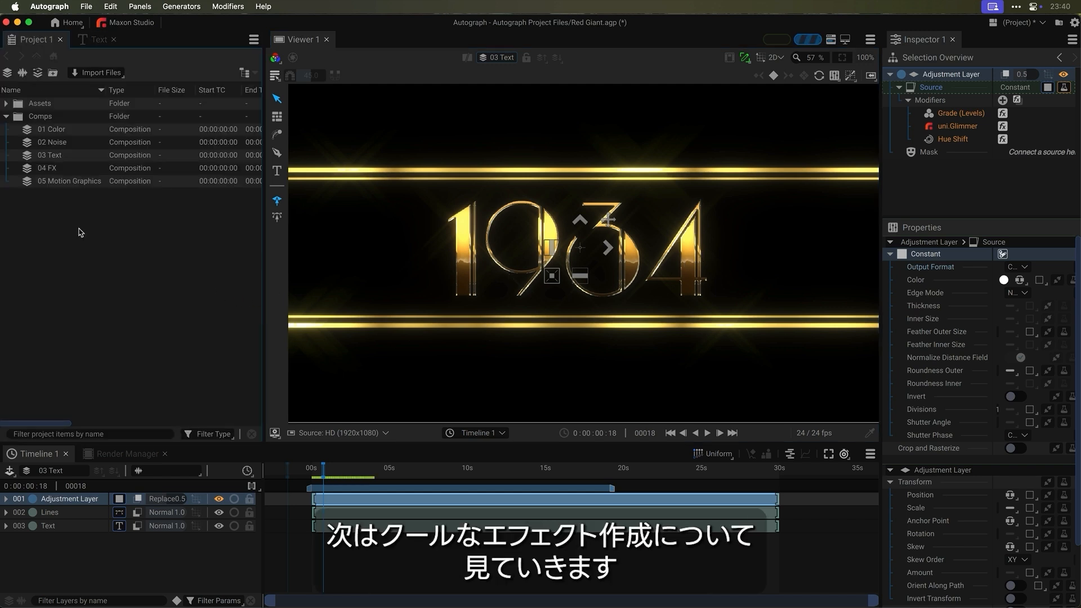
{"action": "double_click", "coordinate": [35, 169]}
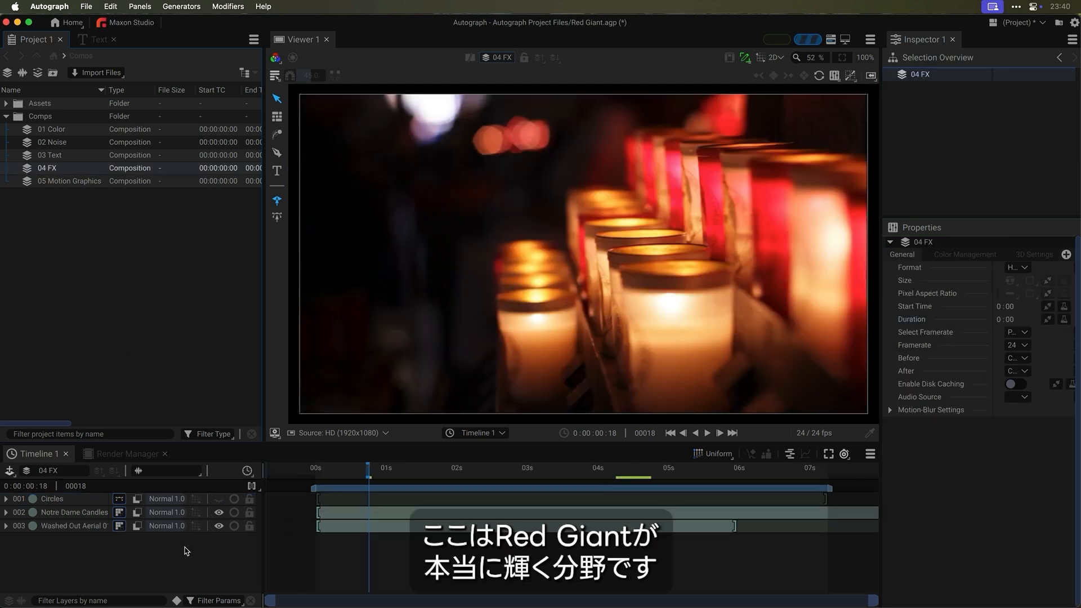
{"action": "left_click_drag", "start_coordinate": [218, 526], "coordinate": [218, 512]}
{"action": "left_click", "coordinate": [218, 499]}
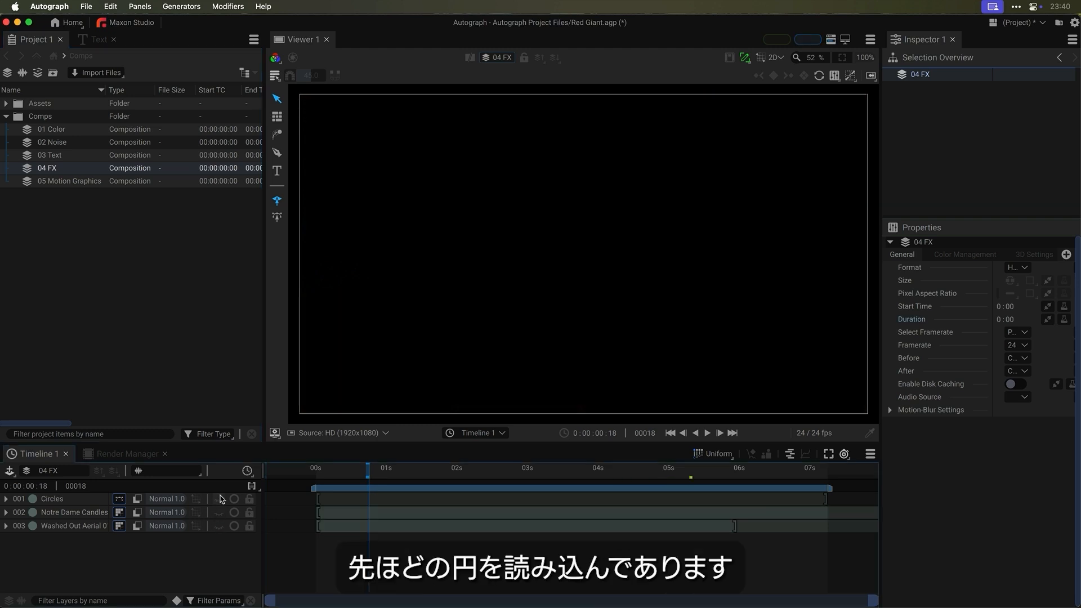
- Move to 0:00:03:01 and add the uni.Ecto modifier to the Circles layer
{"action": "left_click_drag", "start_coordinate": [338, 476], "coordinate": [529, 474]}
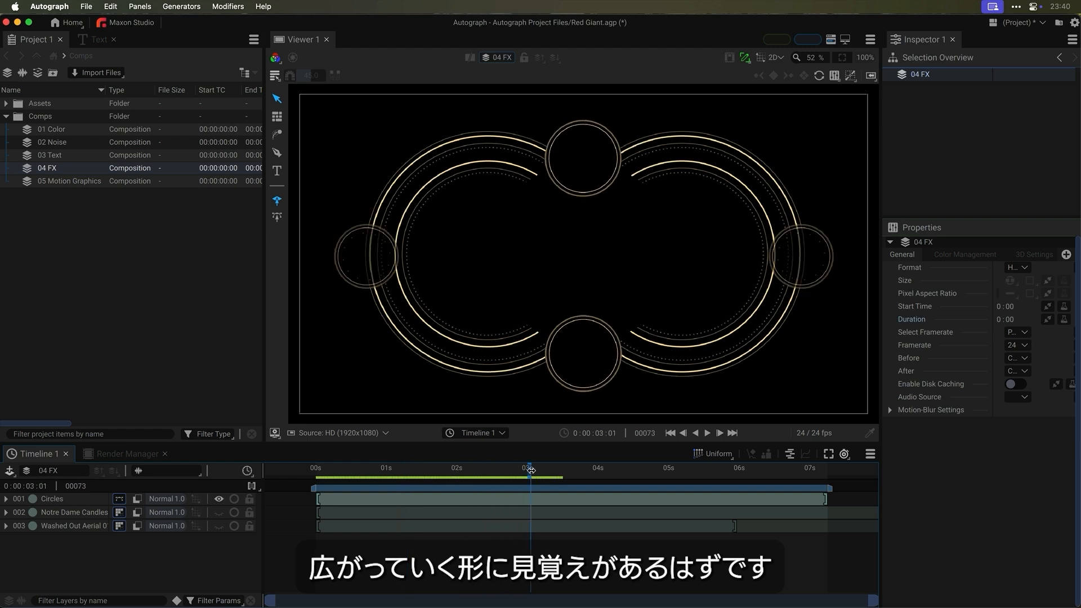
{"action": "left_click", "coordinate": [693, 387]}
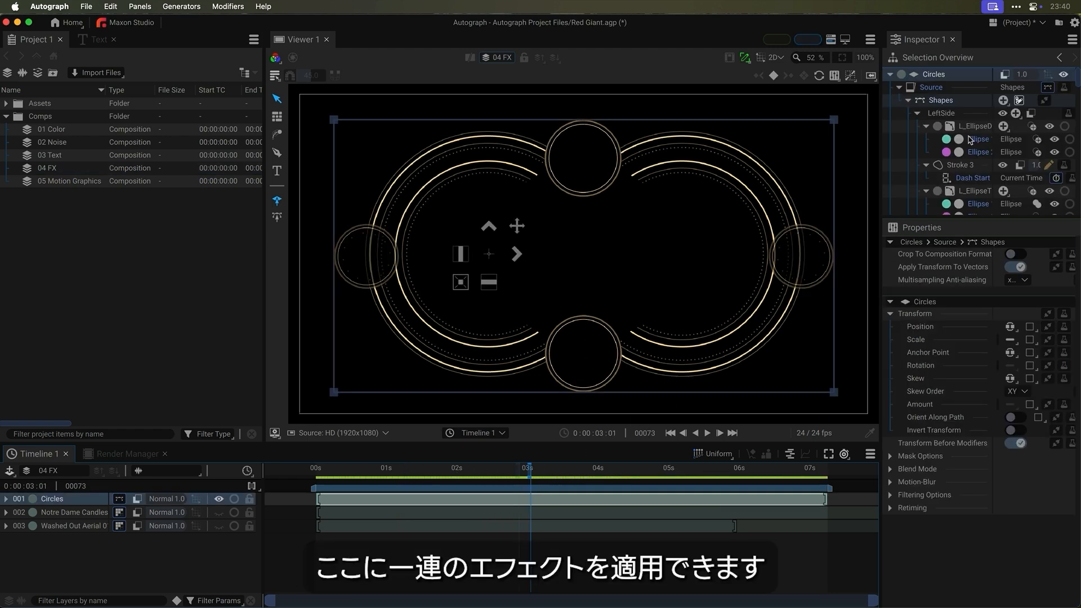
{"action": "left_click", "coordinate": [899, 88]}
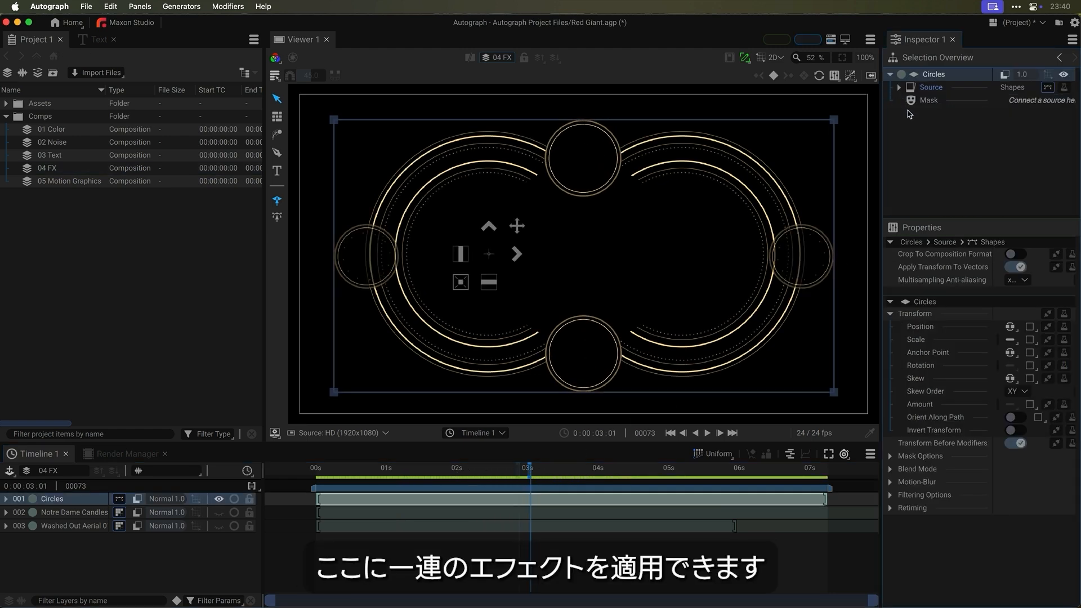
{"action": "left_click", "coordinate": [1065, 88]}
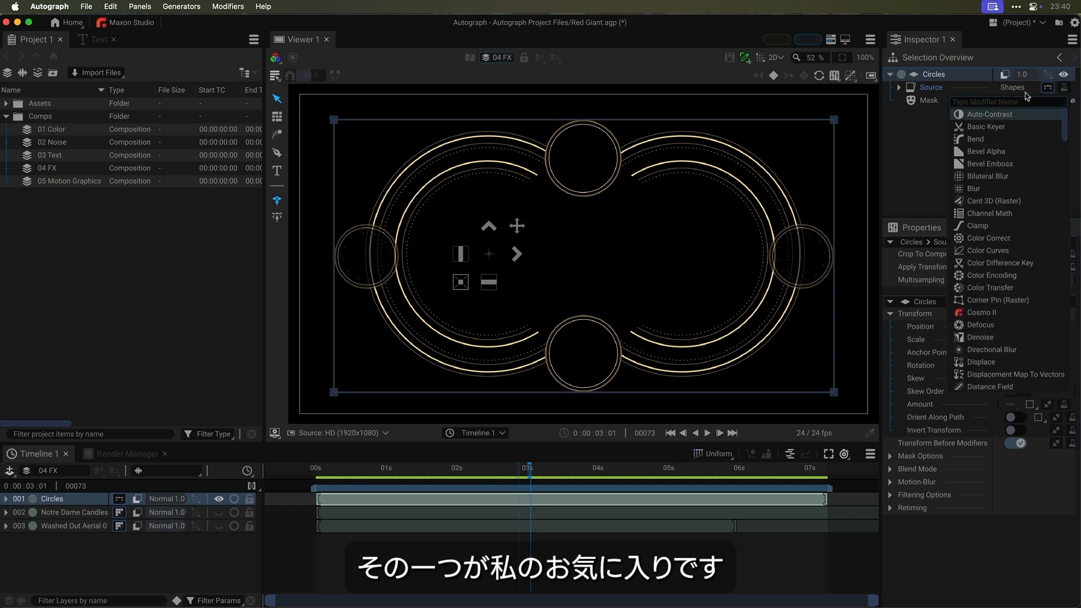
{"action": "type", "text": "ect"}
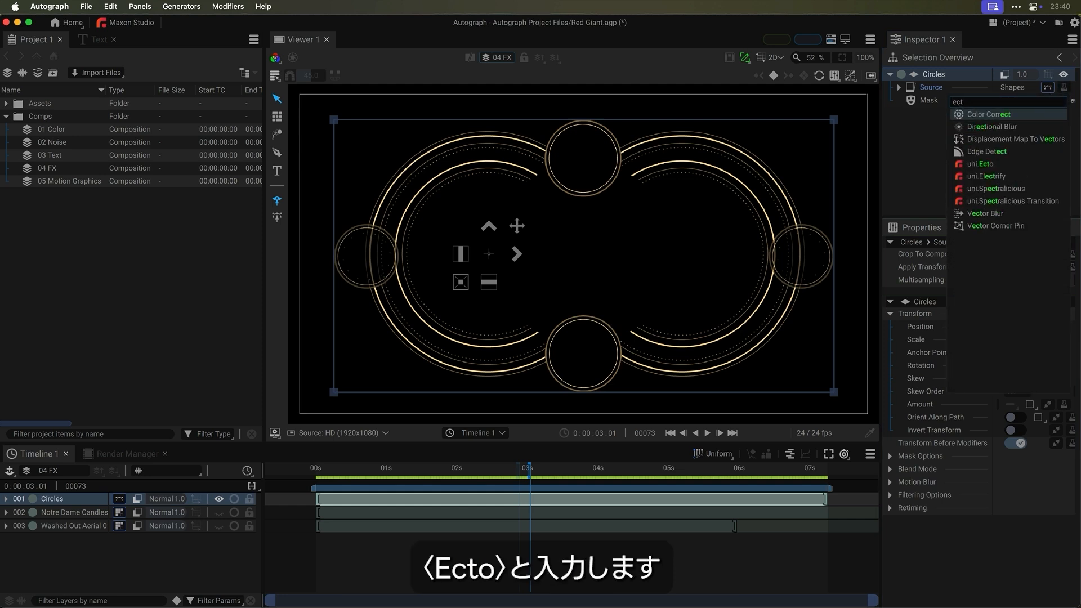
{"action": "left_click", "coordinate": [1015, 166]}
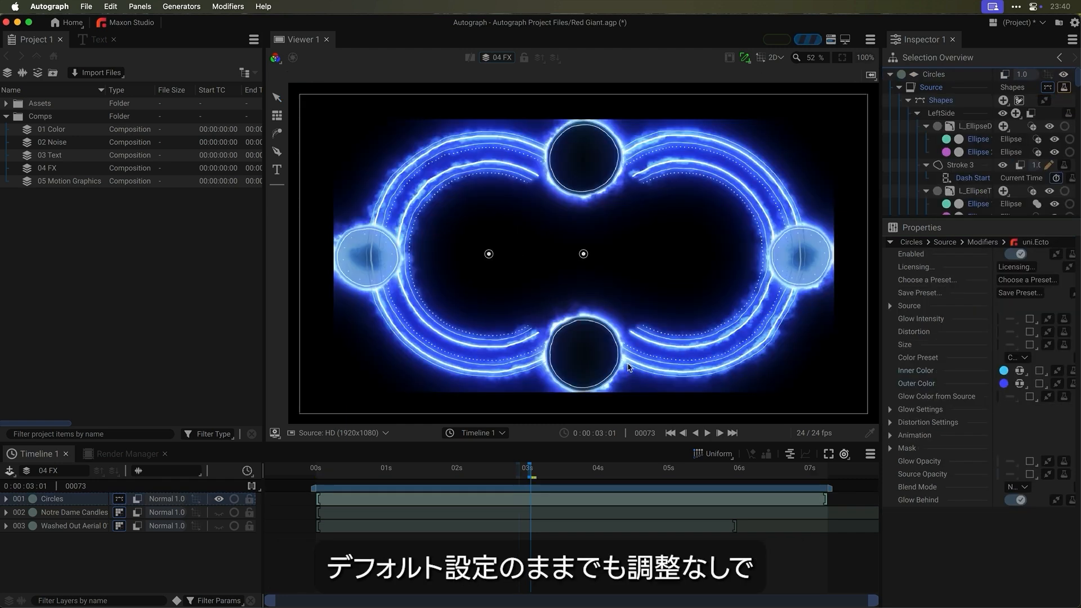
- Examine the Ecto glow on the partial circles at 0:00:00:18 up close and play back the animation
{"action": "left_click_drag", "start_coordinate": [490, 479], "coordinate": [369, 477]}
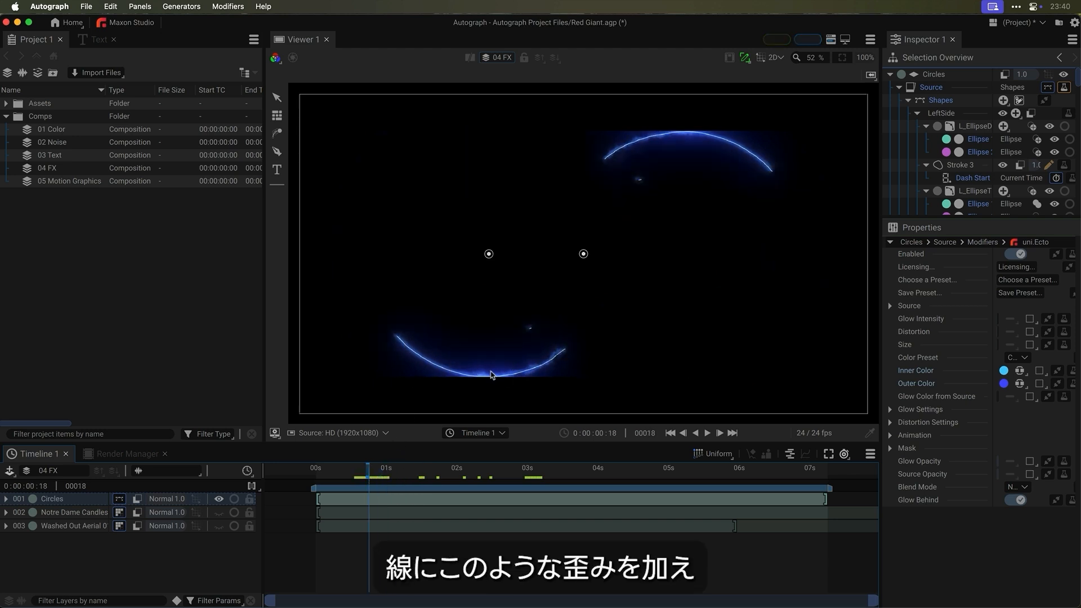
{"action": "scroll", "coordinate": [493, 374], "scroll_direction": "up", "scroll_amount": 5}
{"action": "scroll", "coordinate": [487, 373], "scroll_direction": "up", "scroll_amount": 3}
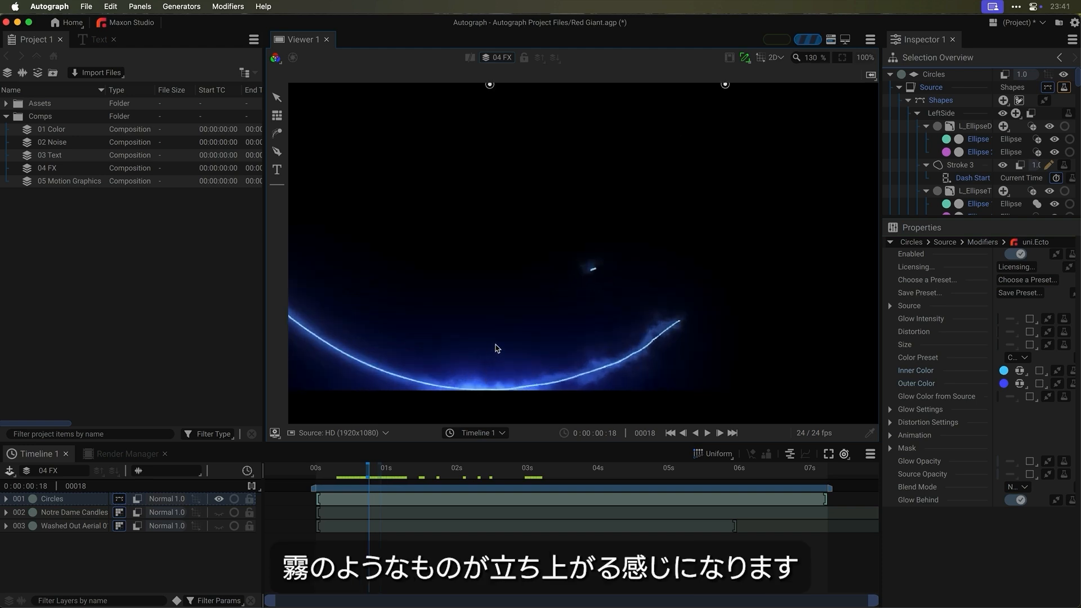
{"action": "scroll", "coordinate": [497, 347], "scroll_direction": "down", "scroll_amount": 6}
{"action": "scroll", "coordinate": [544, 320], "scroll_direction": "up", "scroll_amount": 3}
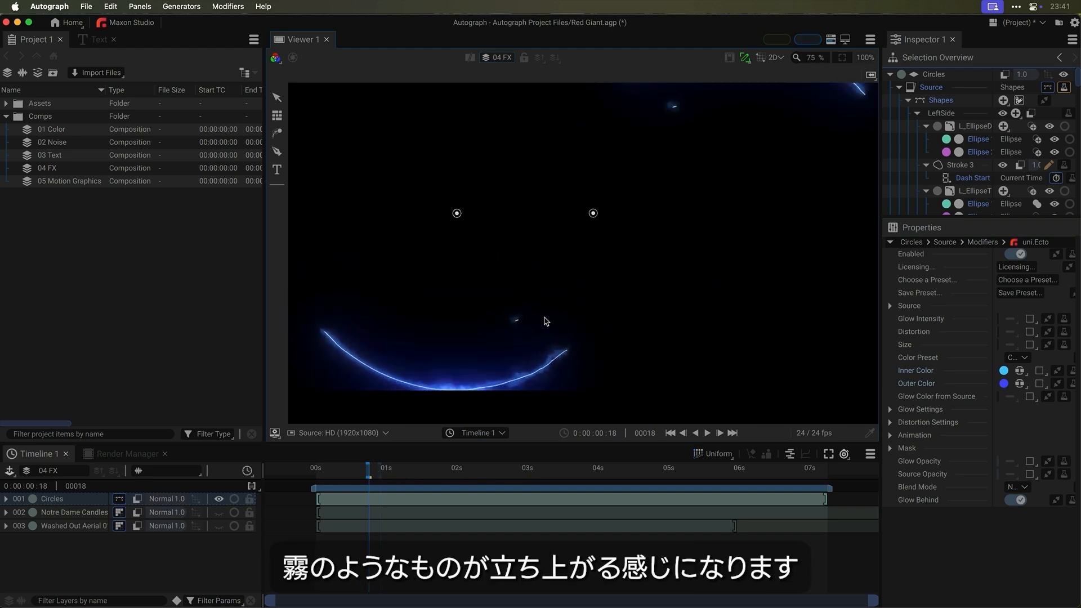
{"action": "scroll", "coordinate": [545, 321], "scroll_direction": "down", "scroll_amount": 1}
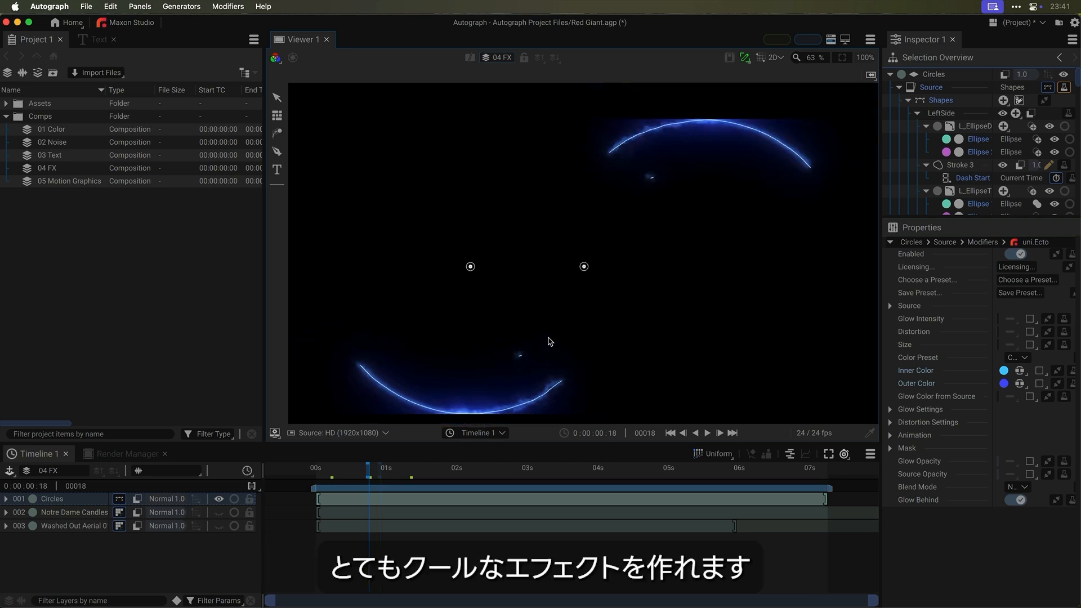
{"action": "key", "text": "space"}
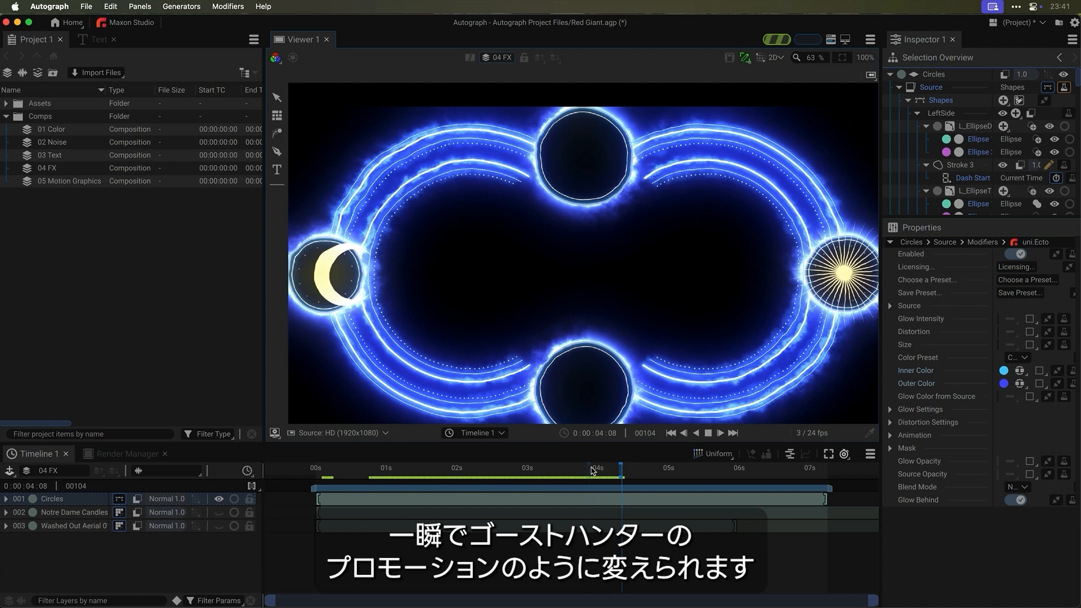
{"action": "left_click", "coordinate": [384, 470]}
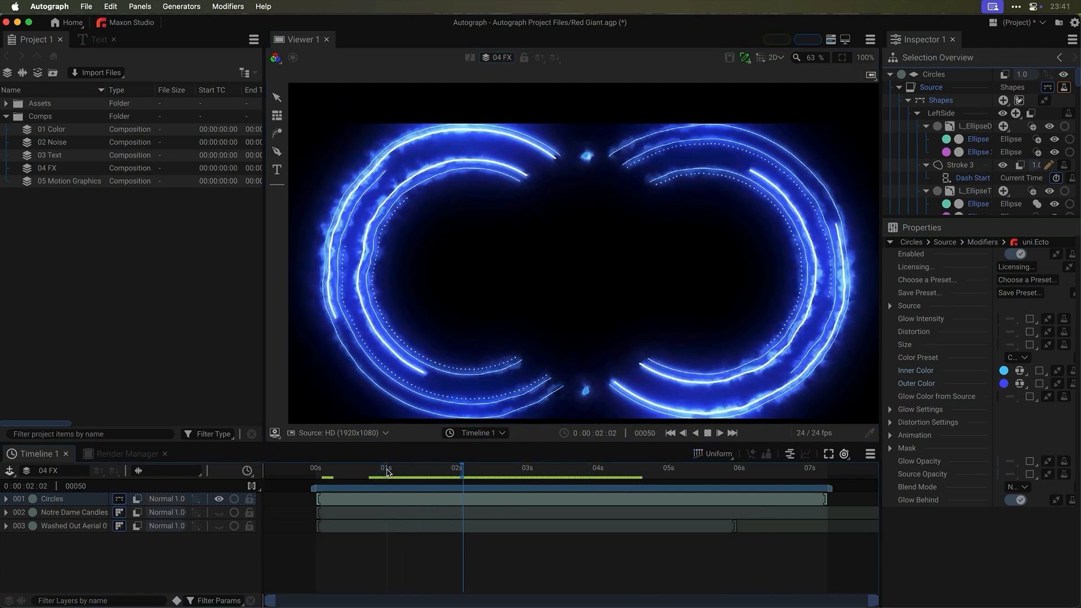
- Hide the Circles layer, show and select the Notre Dame Candles layer, and widen the Inspector
{"action": "left_click", "coordinate": [219, 498]}
{"action": "left_click", "coordinate": [219, 513]}
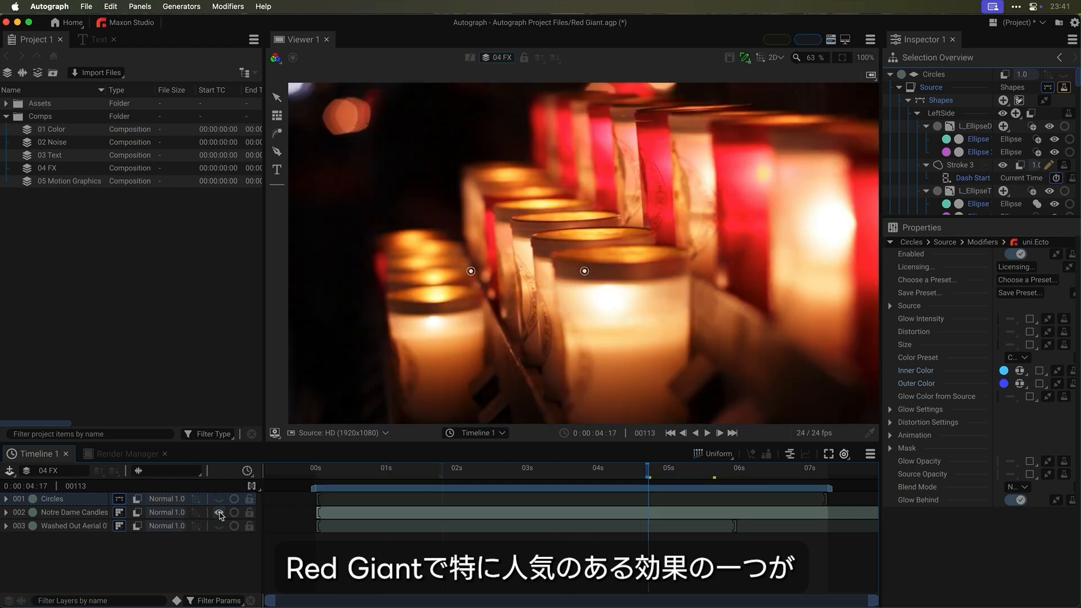
{"action": "left_click", "coordinate": [334, 515]}
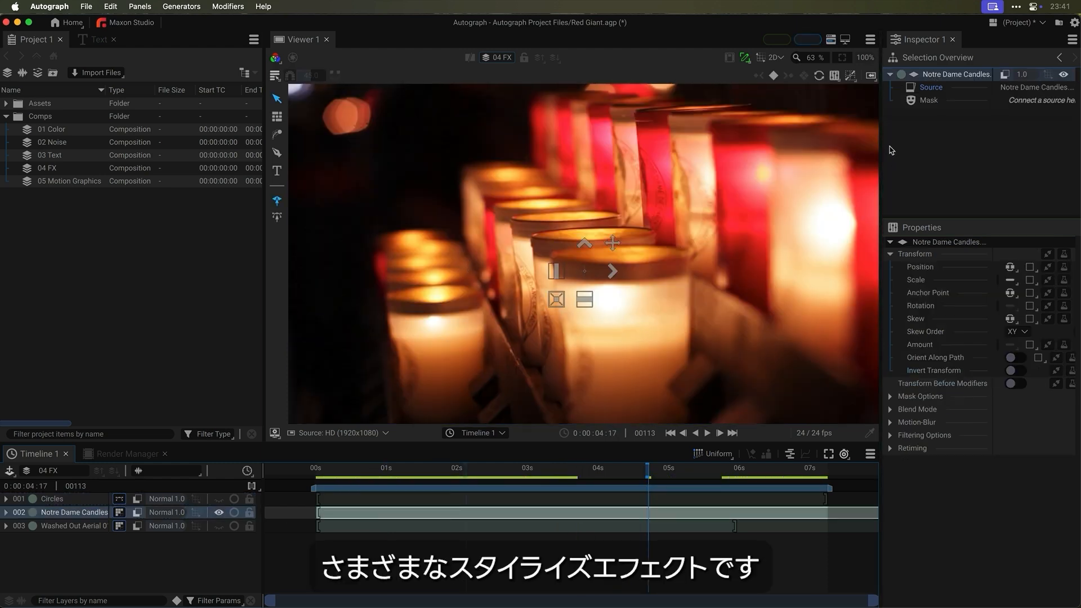
{"action": "left_click_drag", "start_coordinate": [882, 150], "coordinate": [866, 149]}
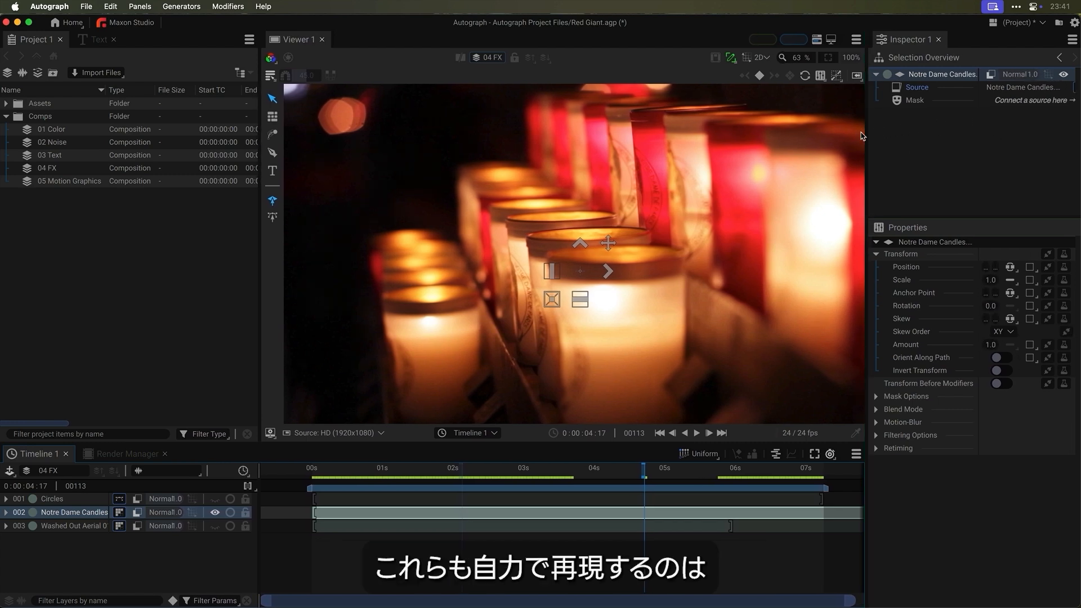
{"action": "left_click_drag", "start_coordinate": [866, 135], "coordinate": [831, 127]}
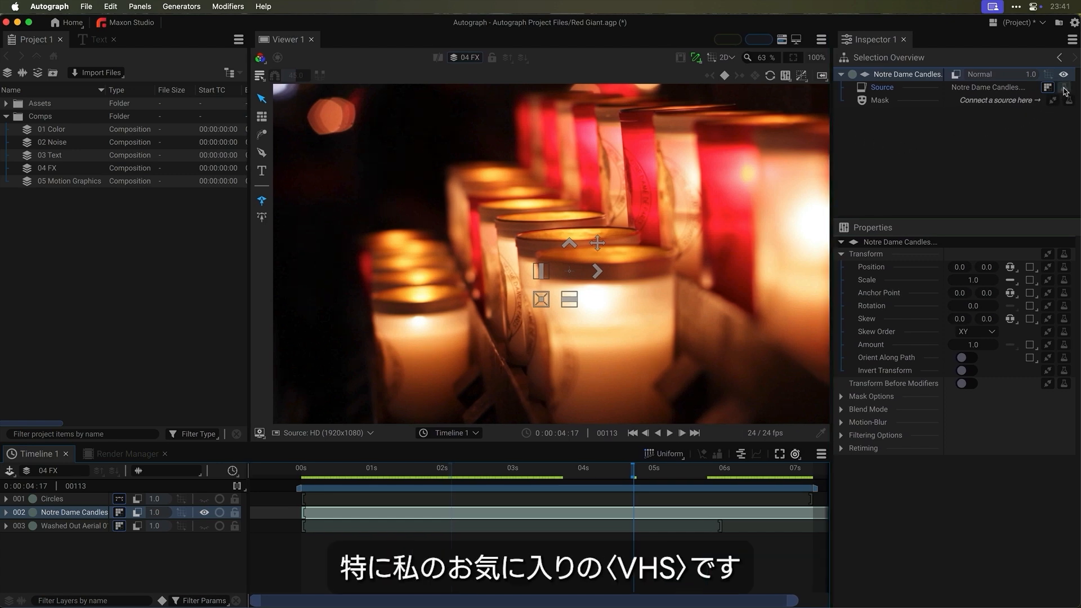
- Add the uni.VHS modifier to the Notre Dame Candles layer and preview it at 0:00:04:09
{"action": "left_click", "coordinate": [1050, 100]}
{"action": "type", "text": "vhs"}
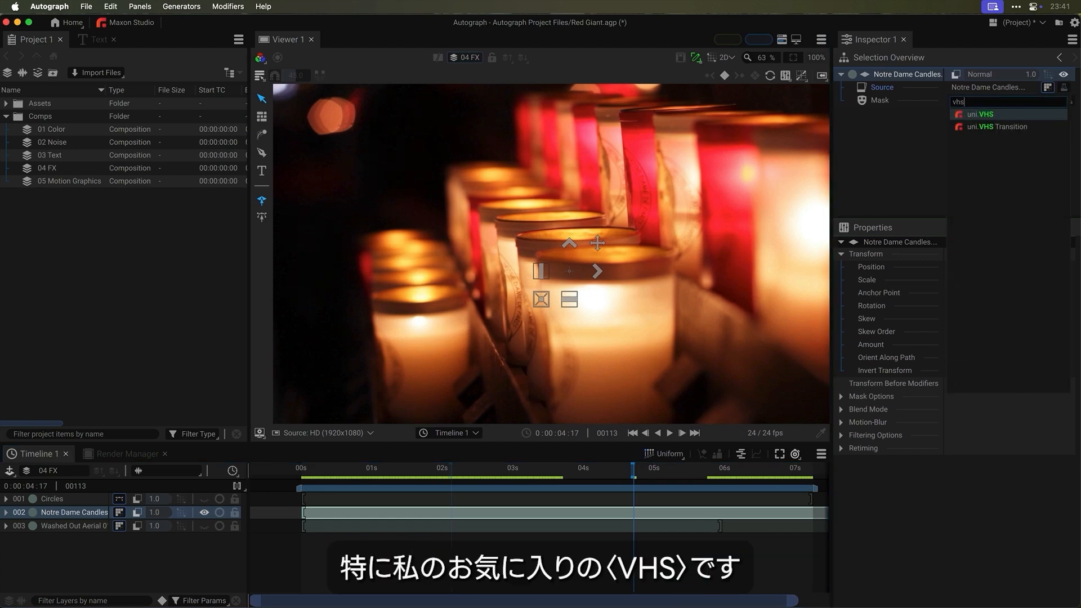
{"action": "key", "text": "Return"}
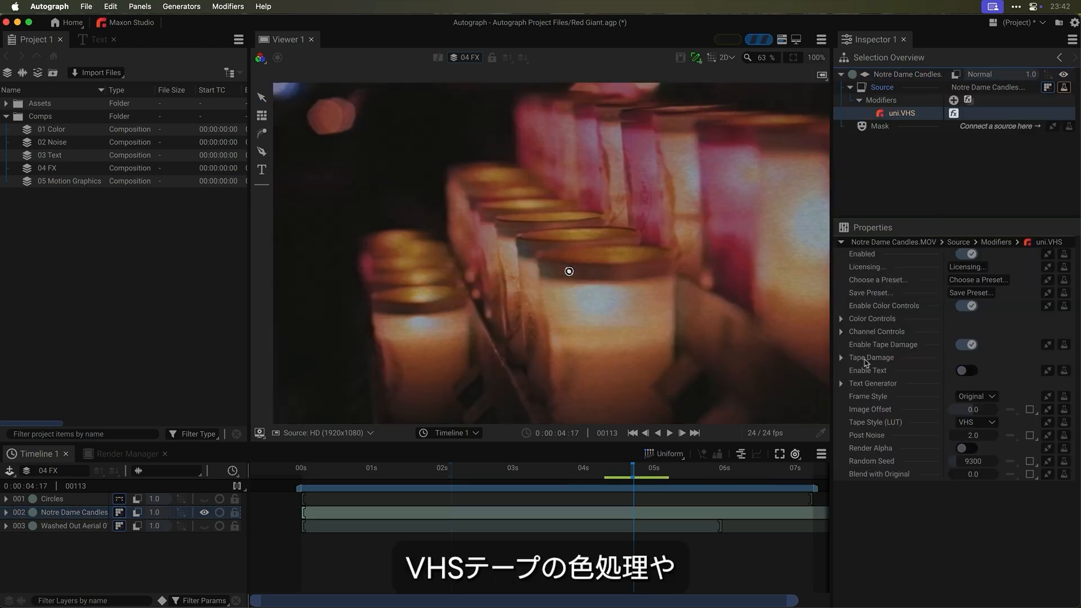
{"action": "mouse_move", "coordinate": [621, 473]}
{"action": "left_mouse_down"}
{"action": "mouse_move", "coordinate": [498, 473]}
{"action": "mouse_move", "coordinate": [611, 472]}
{"action": "left_mouse_up"}
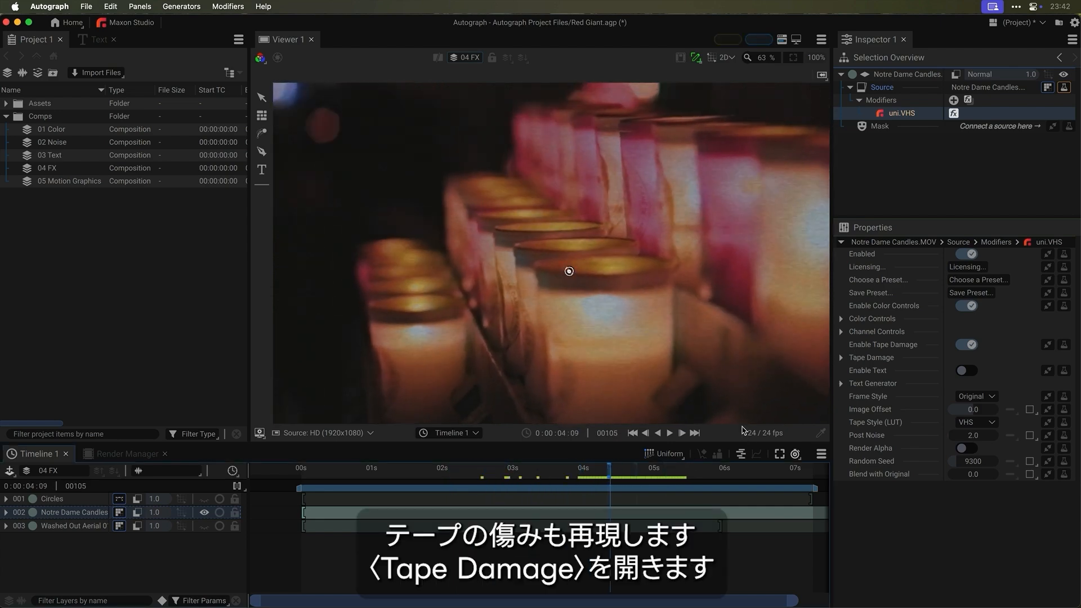
- In the VHS Tape Damage settings, set Tape Noise Type to Bad Tracking and enable Wrinkle Distortion
{"action": "left_click", "coordinate": [842, 358]}
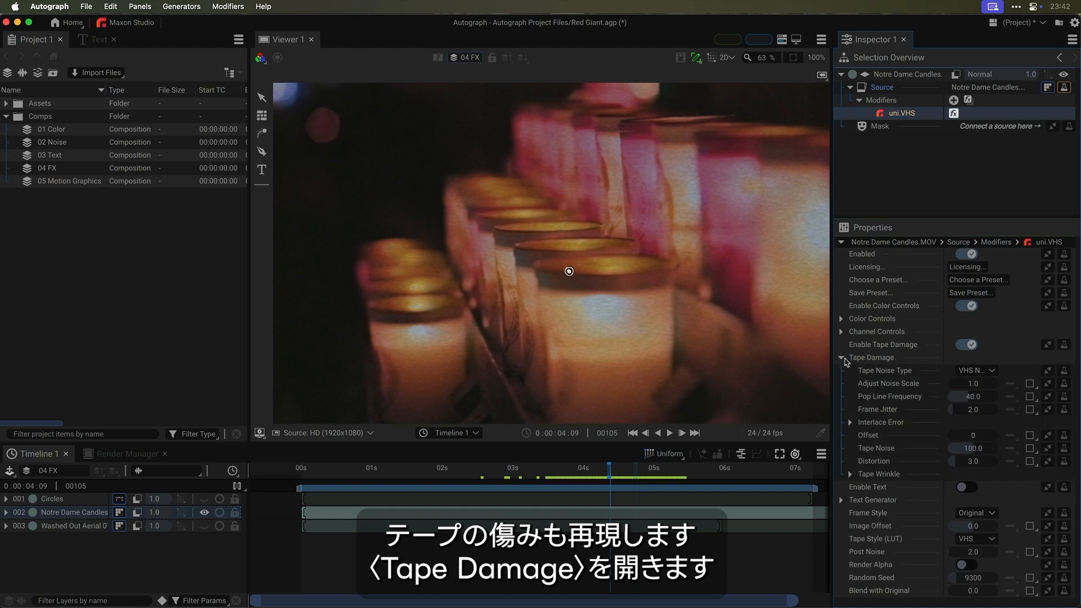
{"action": "left_click", "coordinate": [963, 370]}
{"action": "left_click", "coordinate": [995, 416]}
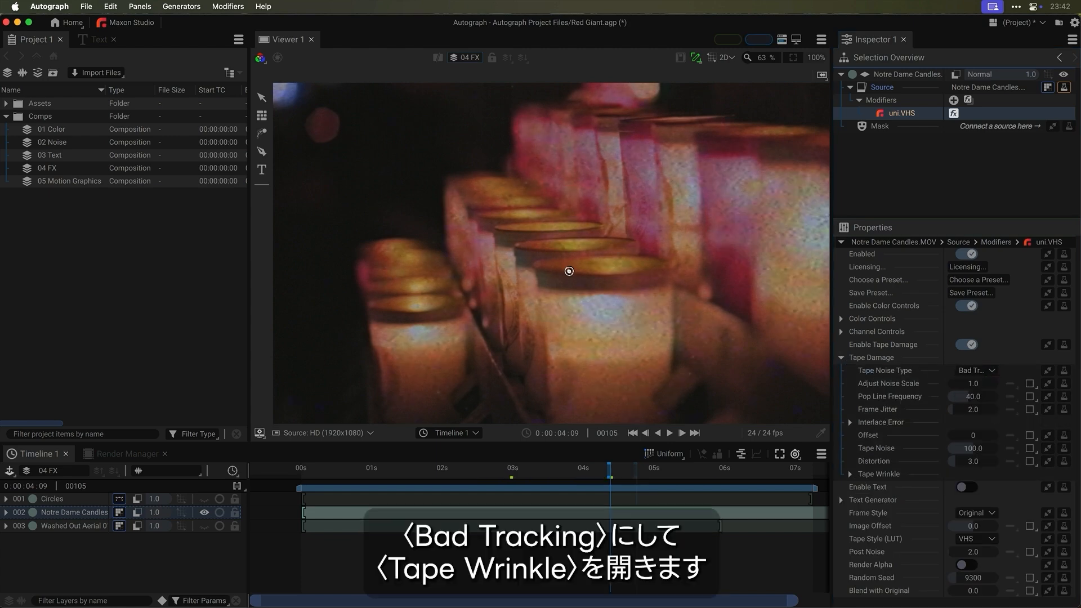
{"action": "left_click", "coordinate": [889, 474]}
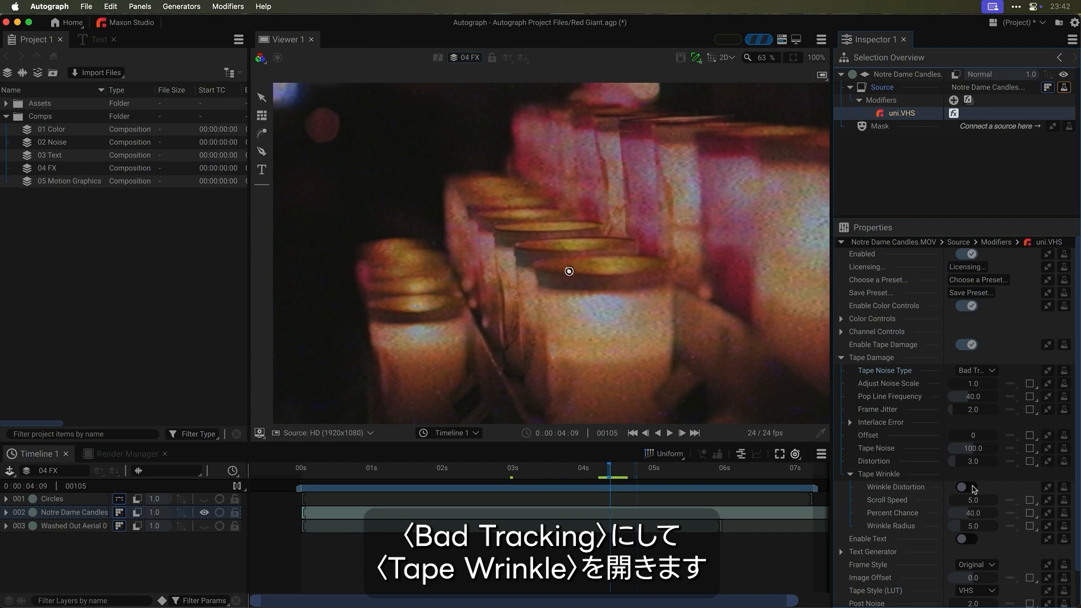
{"action": "left_click", "coordinate": [963, 487]}
- Play back the candle footage to check the tape damage, and scrub to 0:00:02:14
{"action": "left_click_drag", "start_coordinate": [612, 472], "coordinate": [429, 457]}
{"action": "key", "text": "space"}
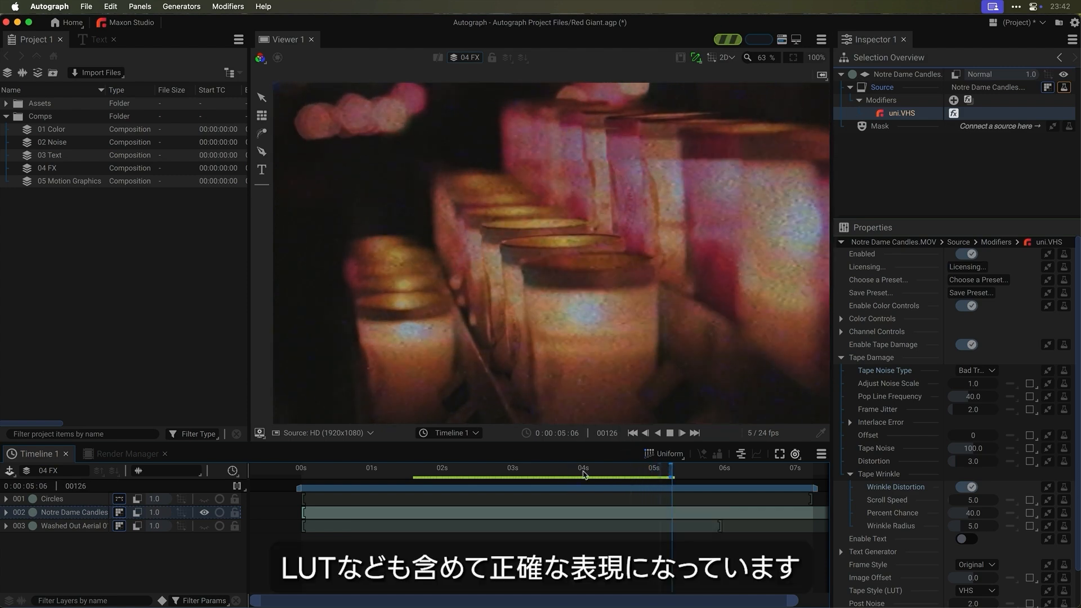
{"action": "mouse_move", "coordinate": [582, 470]}
{"action": "left_mouse_down"}
{"action": "mouse_move", "coordinate": [427, 461]}
{"action": "mouse_move", "coordinate": [553, 454]}
{"action": "mouse_move", "coordinate": [543, 463]}
{"action": "mouse_move", "coordinate": [577, 470]}
{"action": "left_mouse_up"}
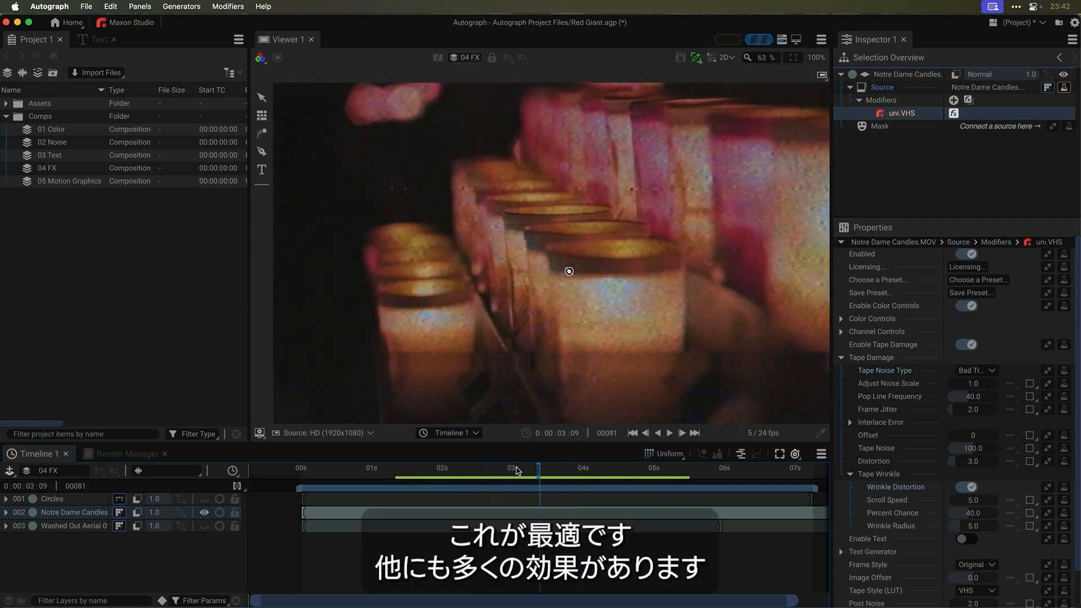
{"action": "left_click_drag", "start_coordinate": [538, 470], "coordinate": [483, 470]}
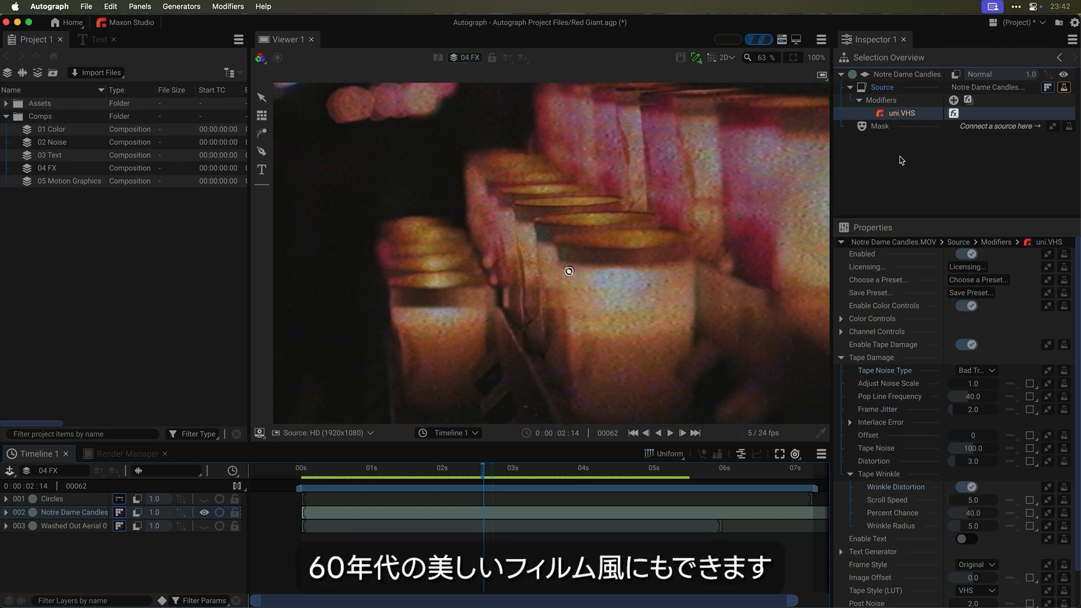
- Compare the candle footage with the uni.VHS modifier off and on, leaving the modifier disabled
{"action": "left_click", "coordinate": [950, 113]}
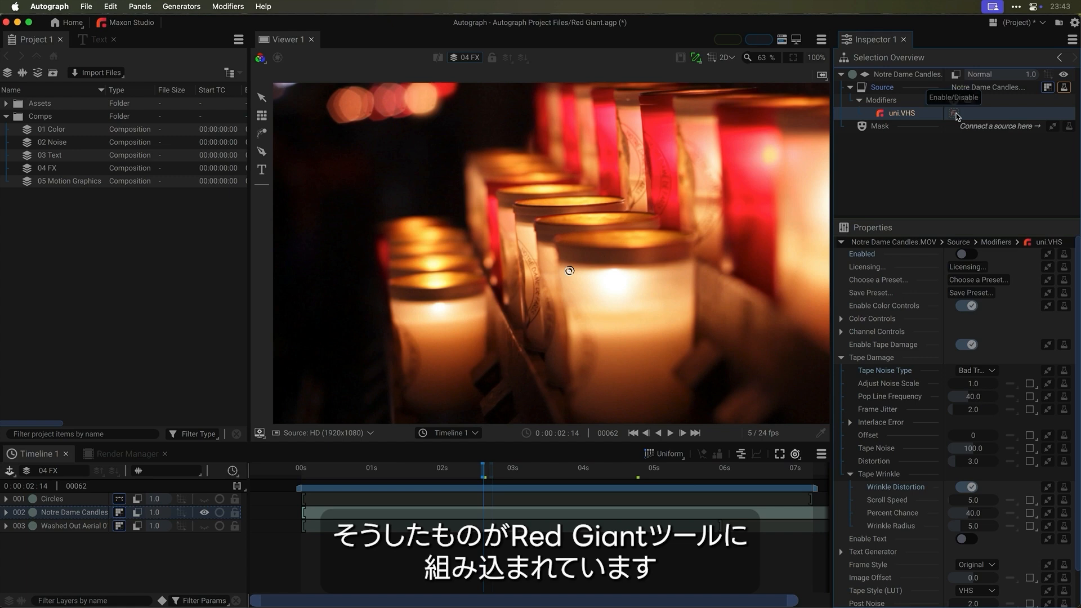
{"action": "left_click", "coordinate": [954, 114]}
{"action": "left_click", "coordinate": [953, 114]}
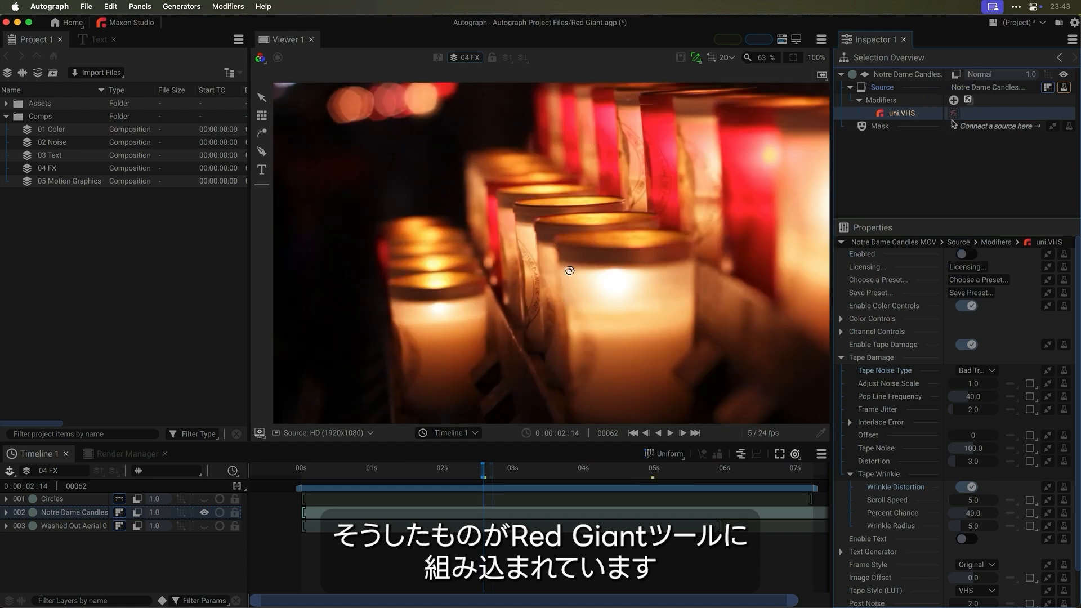
- Re-enable the uni.VHS modifier, and show the Washed Out Aerial layer in place of Notre Dame Candles
{"action": "left_click", "coordinate": [954, 114]}
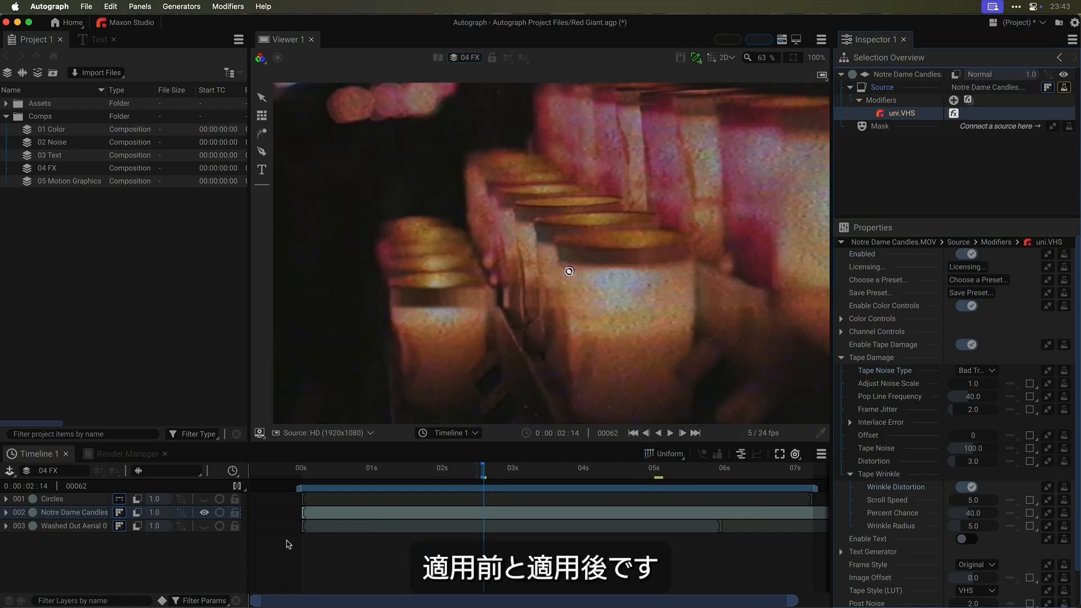
{"action": "left_click", "coordinate": [204, 512]}
{"action": "left_click", "coordinate": [204, 526]}
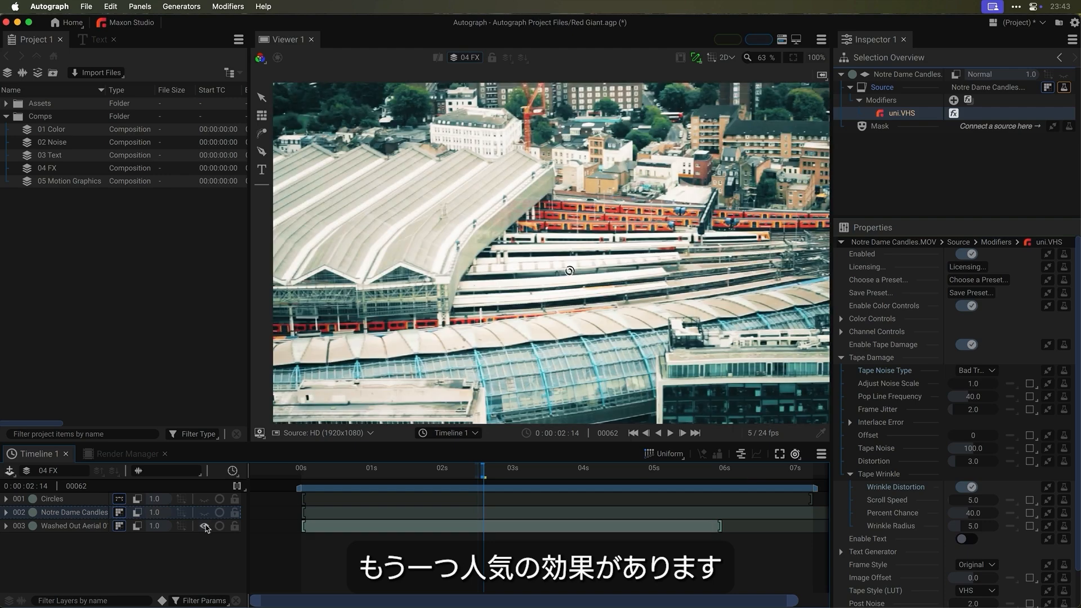
- Enable uni.Glitch on the Washed Out Aerial layer, play the footage through to 0:00:04:18 and bring up the modifier's settings
{"action": "left_click", "coordinate": [322, 531]}
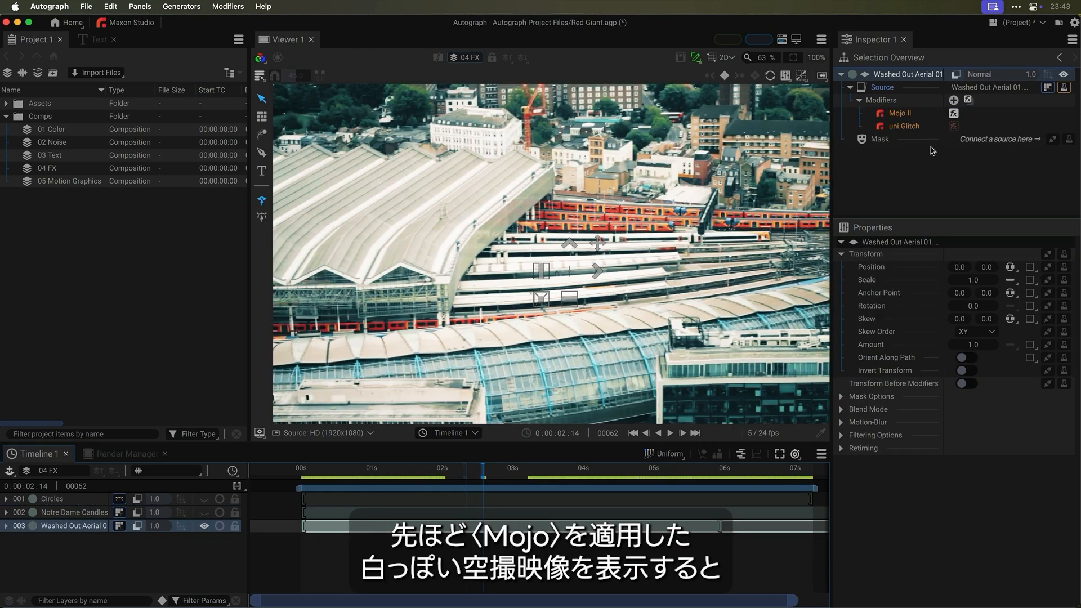
{"action": "left_click", "coordinate": [954, 128]}
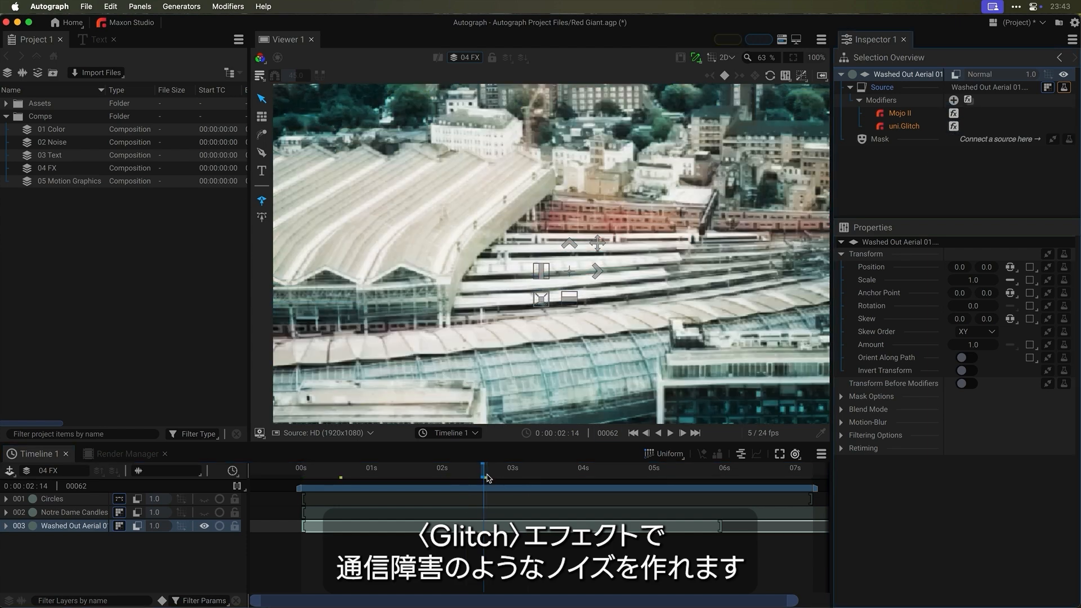
{"action": "left_click_drag", "start_coordinate": [488, 477], "coordinate": [419, 476]}
{"action": "key", "text": "space"}
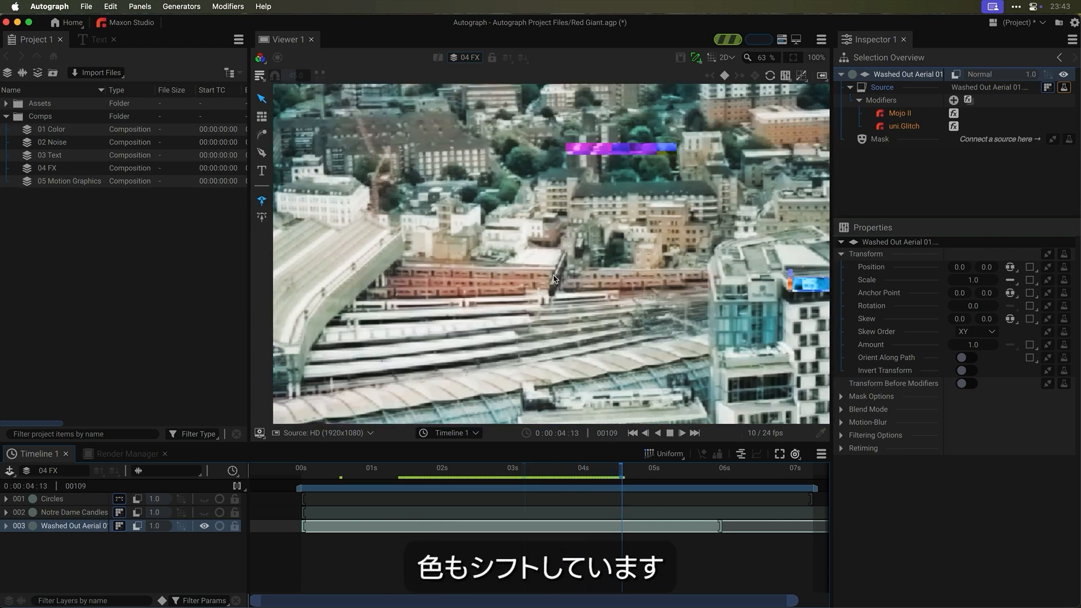
{"action": "key", "text": "space"}
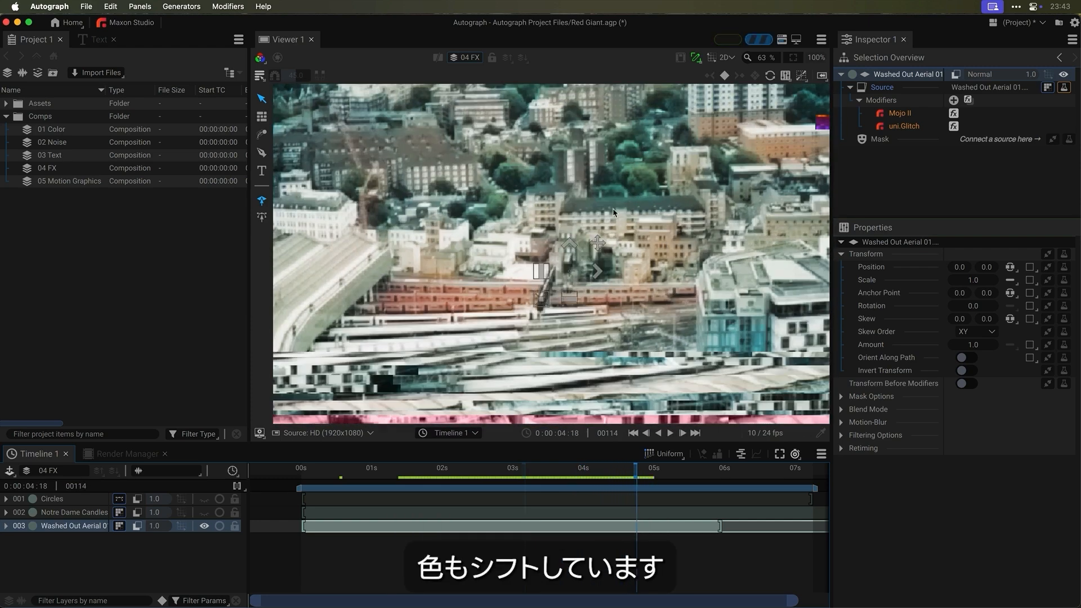
{"action": "left_click", "coordinate": [903, 126]}
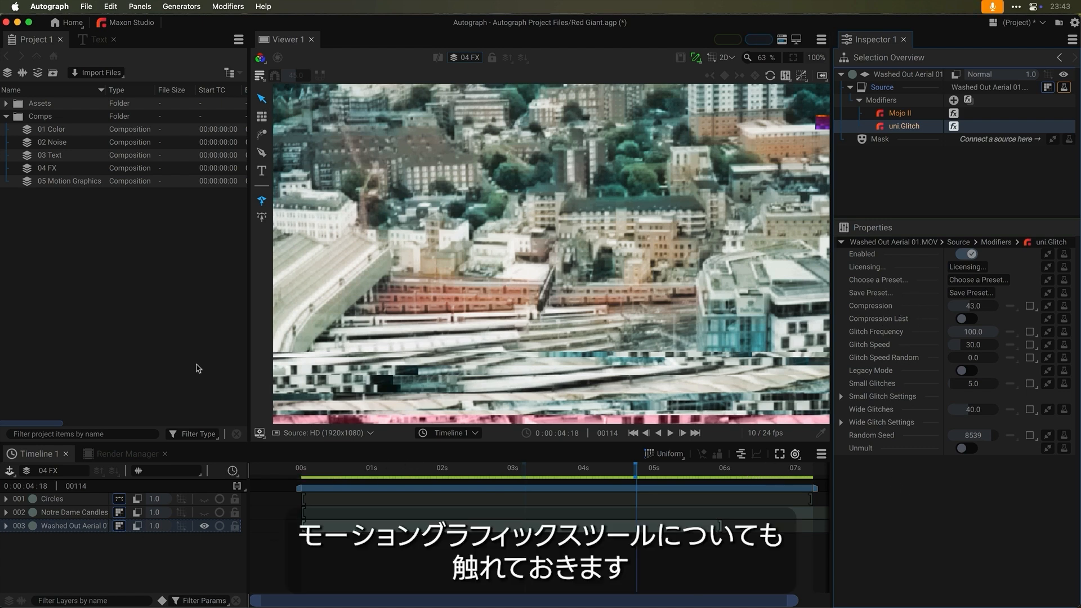
- Open the 05 Motion Graphics composition and select its HUD Components layer
{"action": "double_click", "coordinate": [51, 182]}
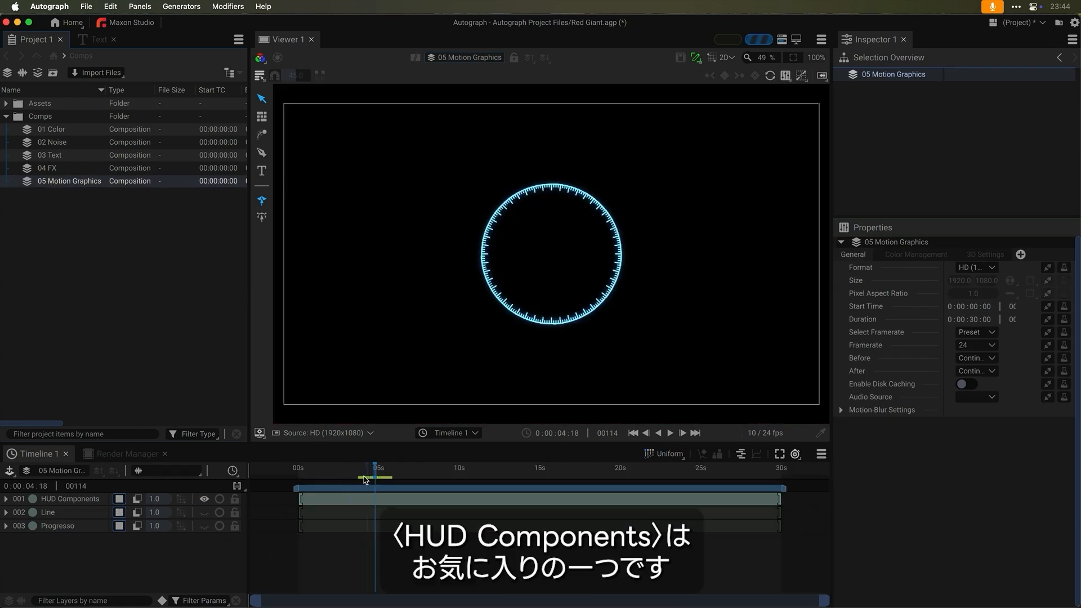
{"action": "left_click_drag", "start_coordinate": [349, 472], "coordinate": [374, 477]}
{"action": "left_click", "coordinate": [399, 502]}
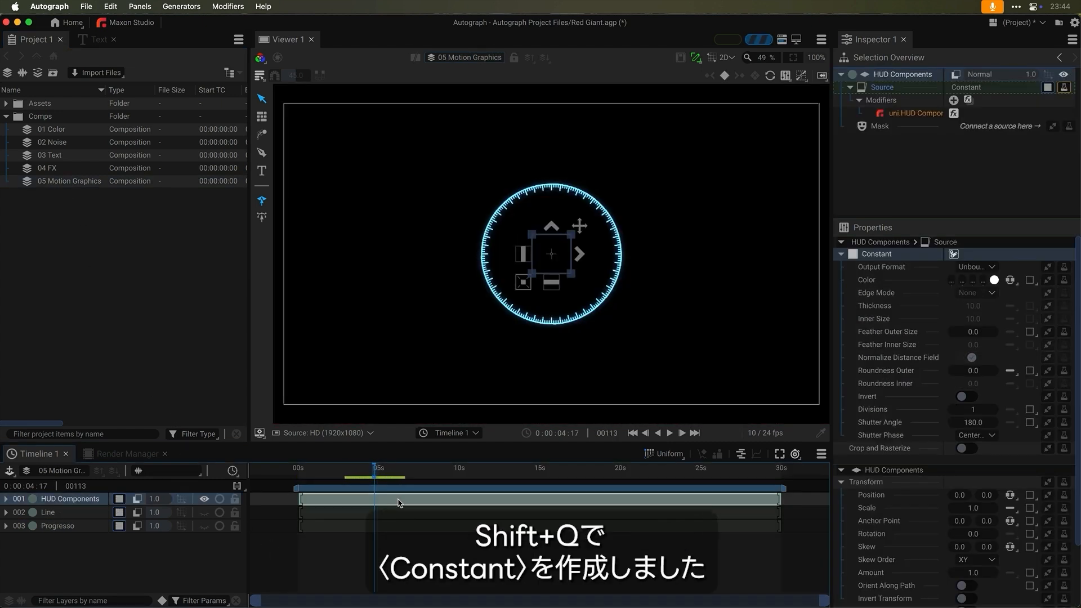
- Look through the generators available for a new layer without adding one, and return to the HUD Components layer
{"action": "left_click", "coordinate": [208, 558]}
{"action": "key", "text": "shift+q"}
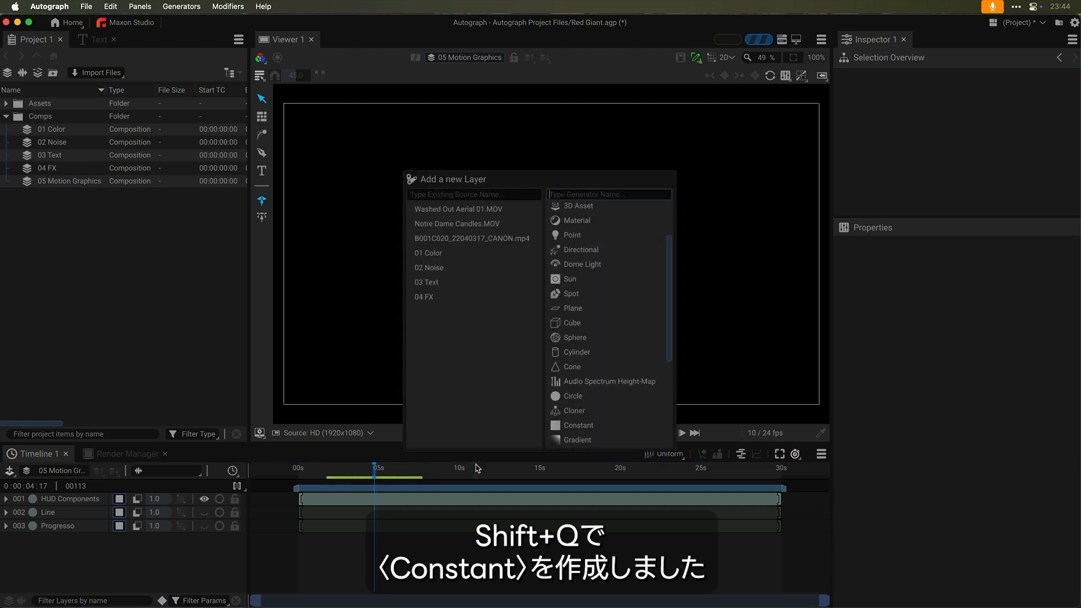
{"action": "scroll", "coordinate": [595, 338], "scroll_direction": "down", "scroll_amount": 3}
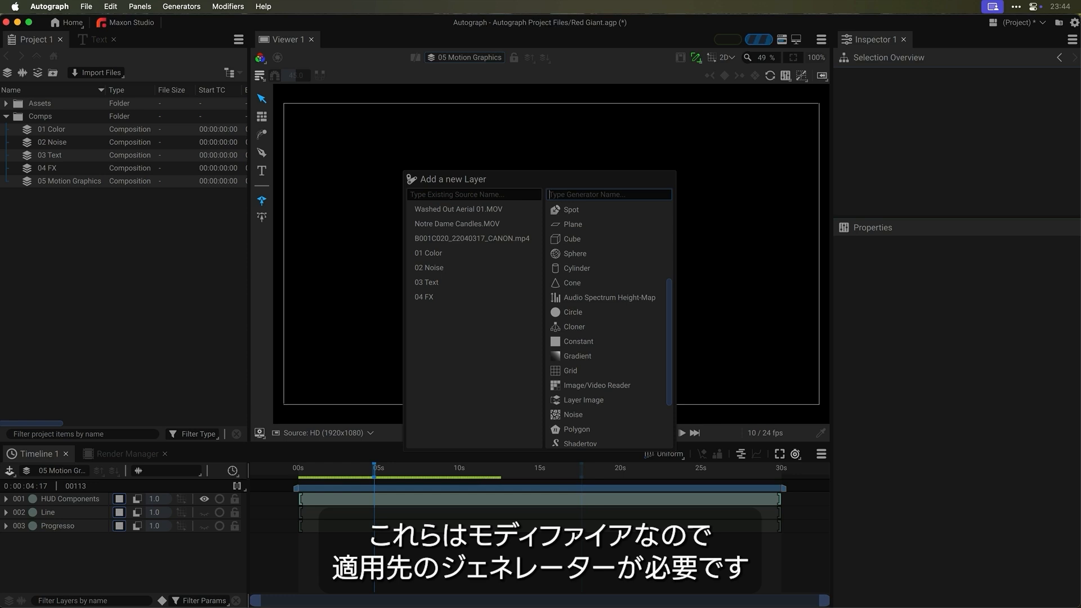
{"action": "left_click", "coordinate": [555, 500]}
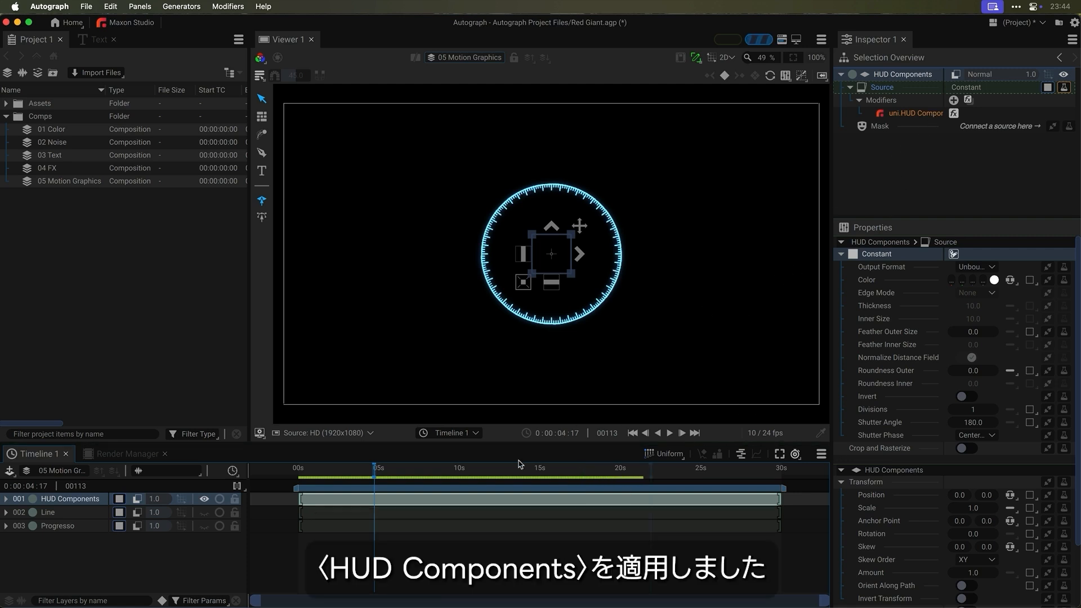
- Move the playhead to 0:00:08:12 and bring up the uni.HUD Components settings, with the project area narrowed
{"action": "left_click_drag", "start_coordinate": [410, 470], "coordinate": [436, 473]}
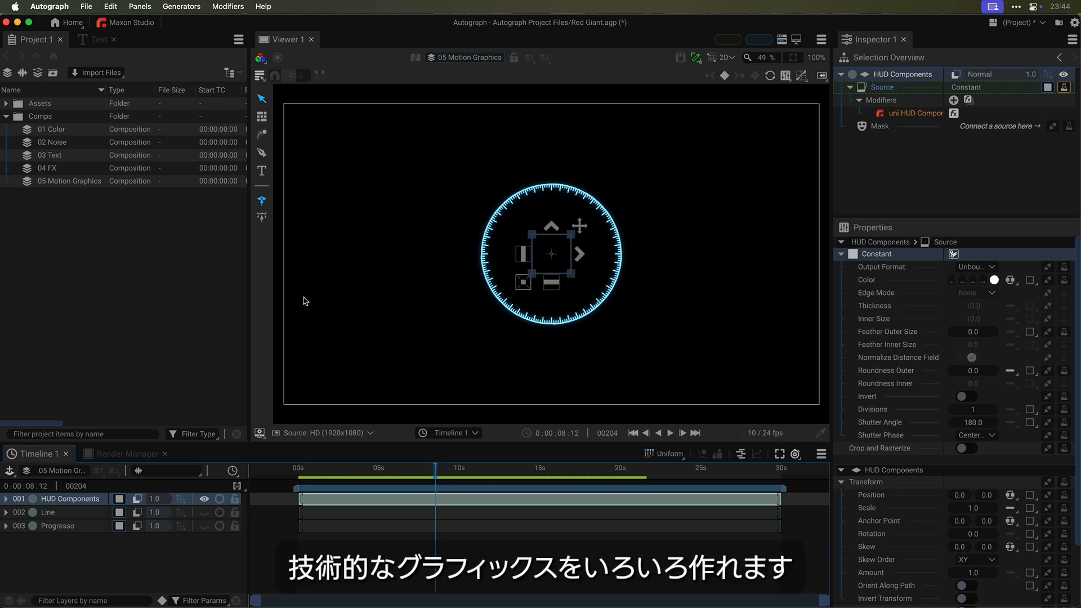
{"action": "left_click_drag", "start_coordinate": [256, 298], "coordinate": [229, 298]}
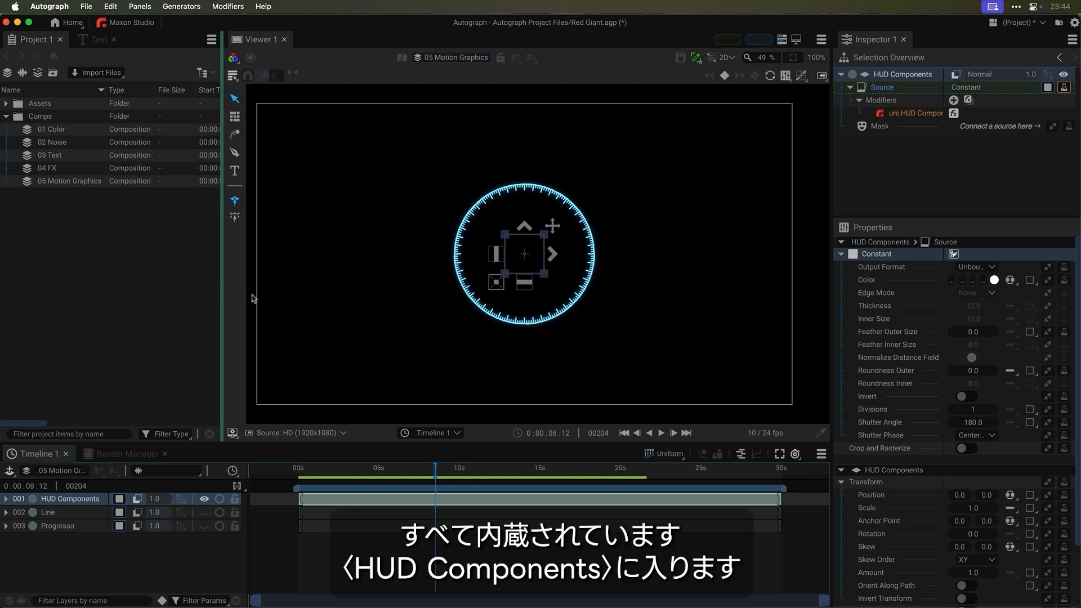
{"action": "left_click", "coordinate": [910, 114]}
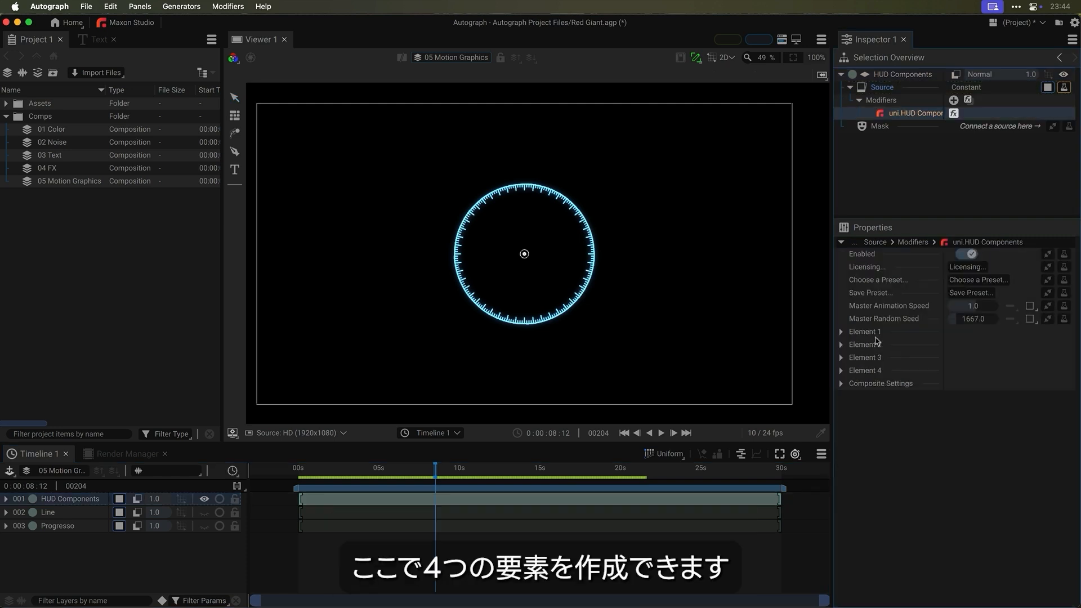
- Replace Element 1 with the Hex Corner Fill 2 element and set its Uniform Scale to 400
{"action": "left_click", "coordinate": [842, 333]}
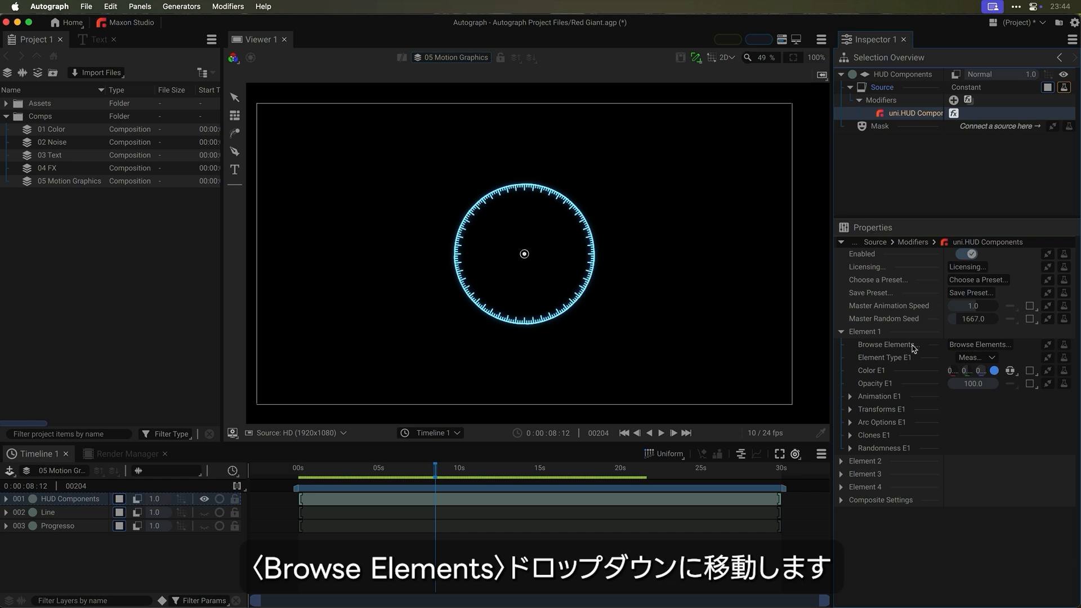
{"action": "left_click", "coordinate": [966, 344]}
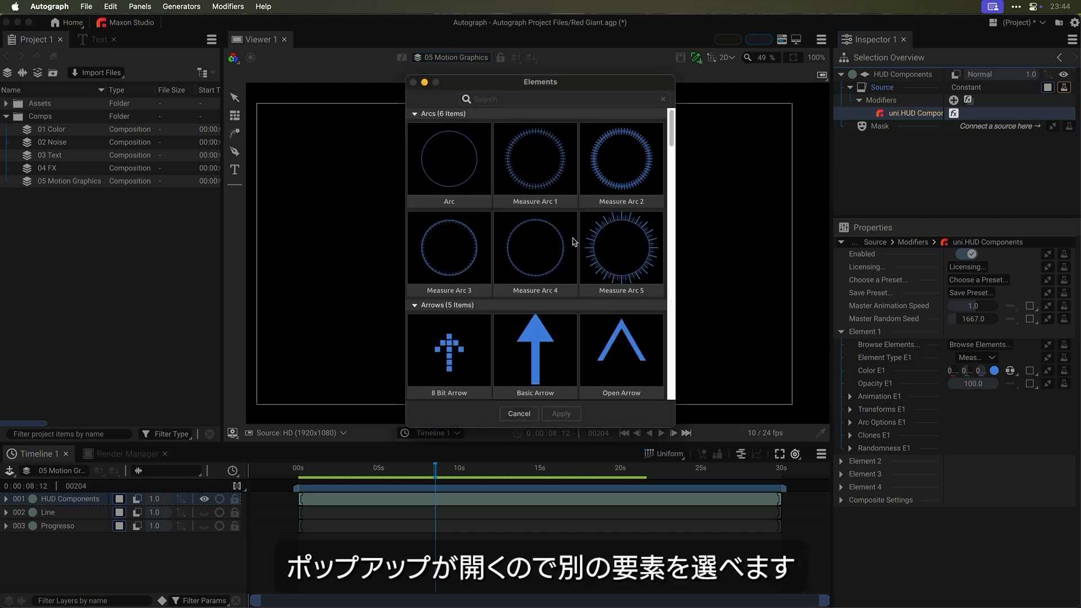
{"action": "scroll", "coordinate": [574, 280], "scroll_direction": "down", "scroll_amount": 10}
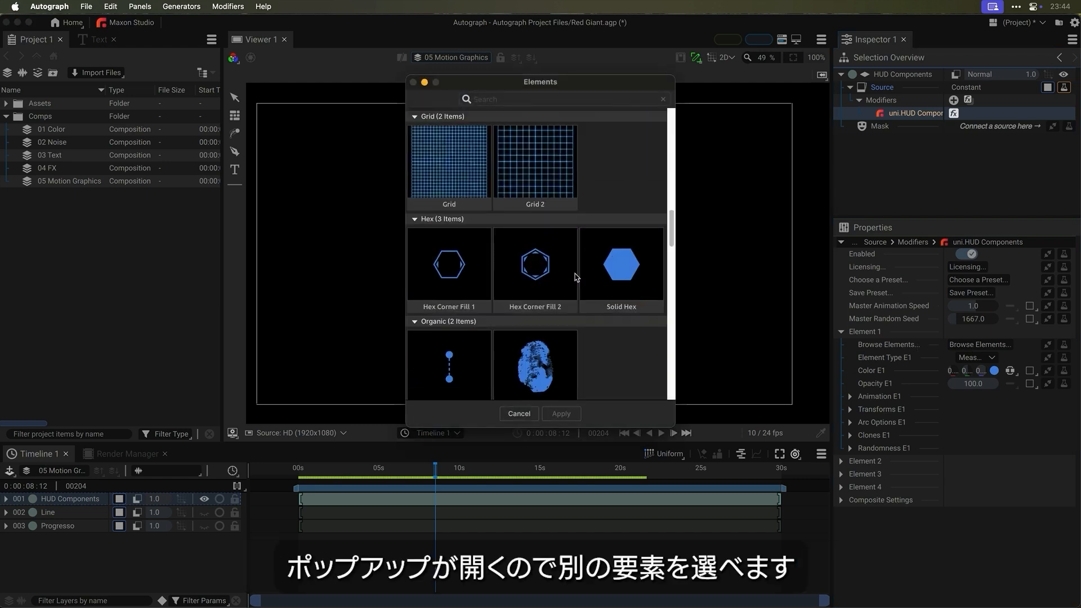
{"action": "scroll", "coordinate": [575, 274], "scroll_direction": "up", "scroll_amount": 1}
{"action": "left_click", "coordinate": [535, 273]}
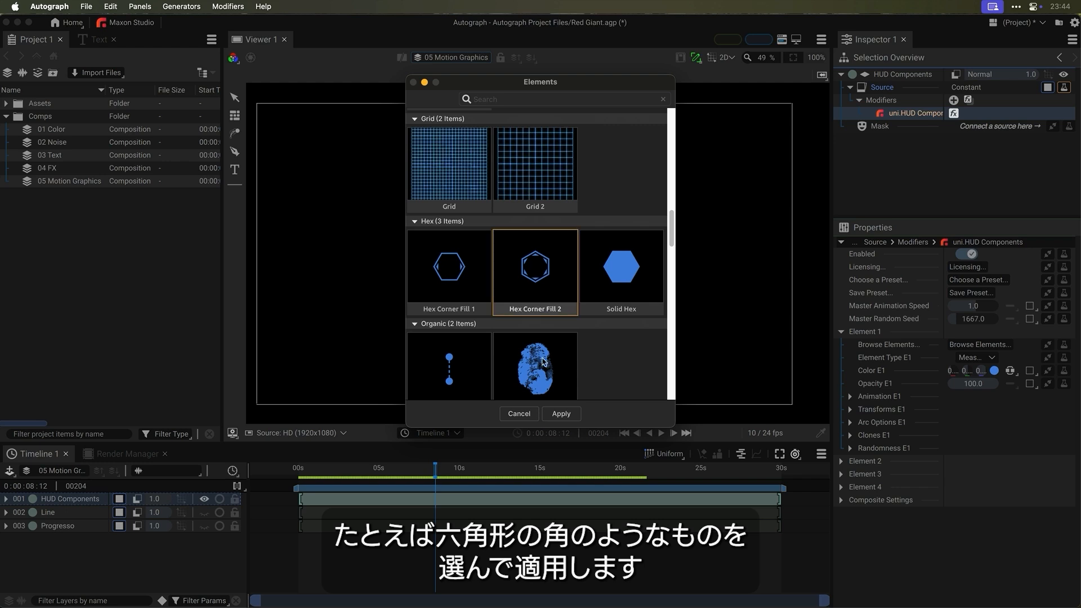
{"action": "left_click", "coordinate": [570, 415]}
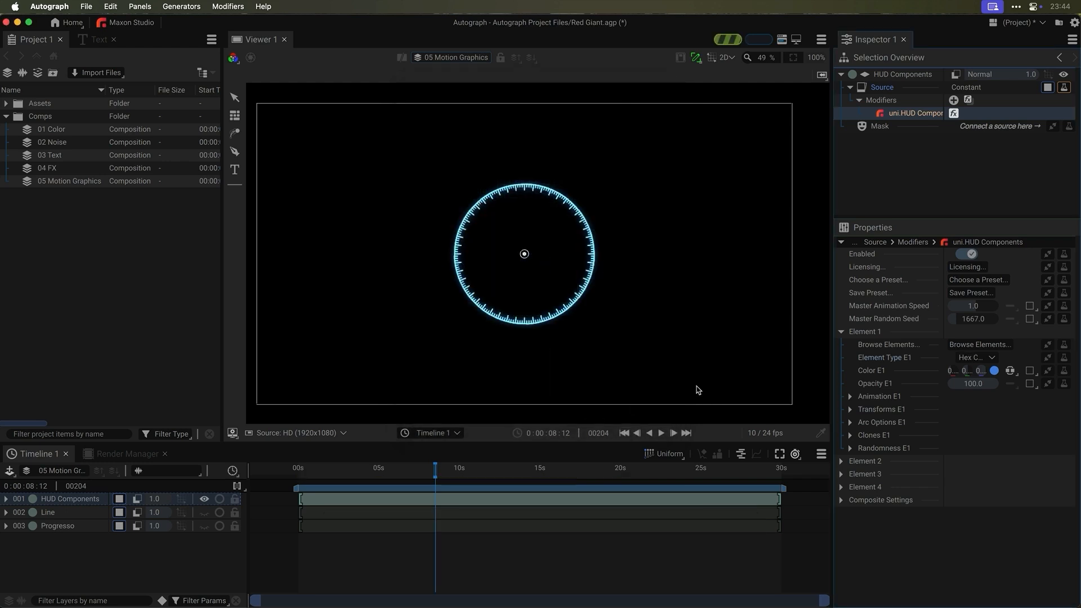
{"action": "left_click", "coordinate": [850, 409]}
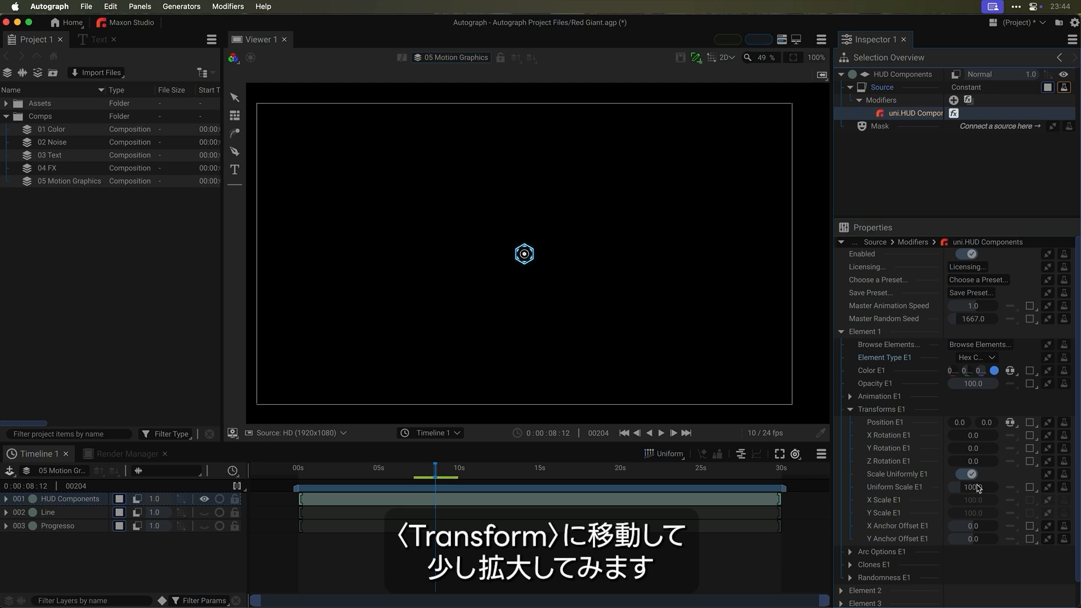
{"action": "left_click_drag", "start_coordinate": [978, 487], "coordinate": [973, 414]}
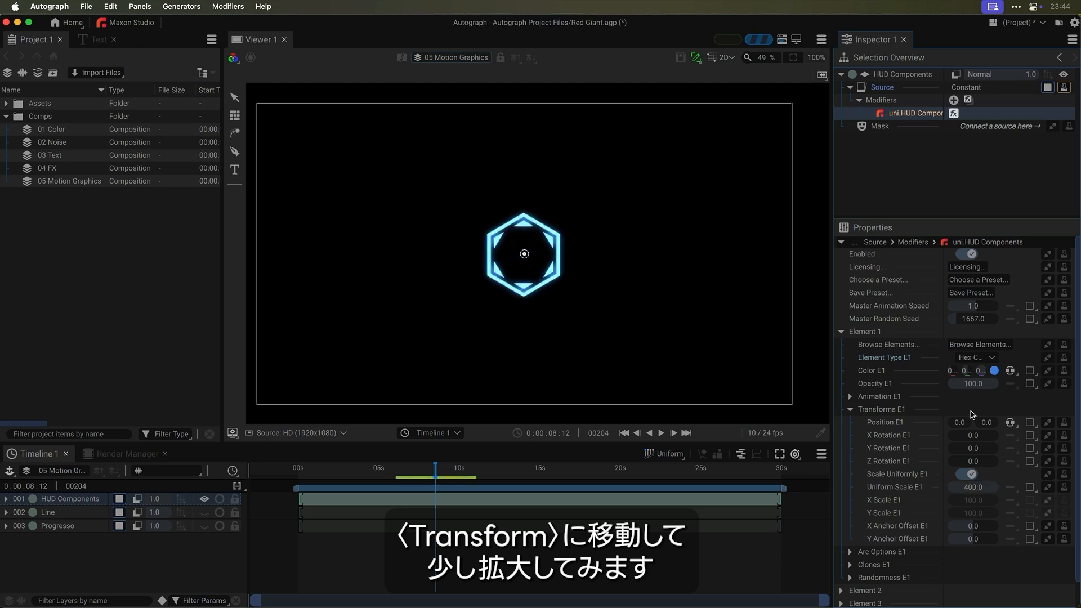
- Set Element 1's Animation Type to Orbit 2D, check the motion at 0:00:09:05 and review the other animation types
{"action": "left_click", "coordinate": [851, 399]}
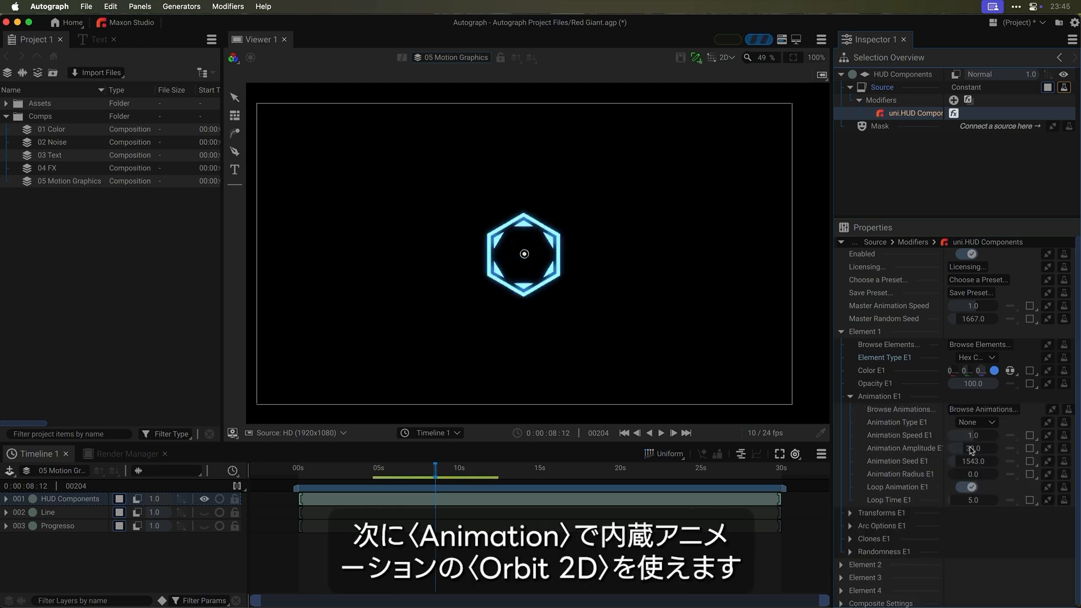
{"action": "left_click", "coordinate": [989, 423]}
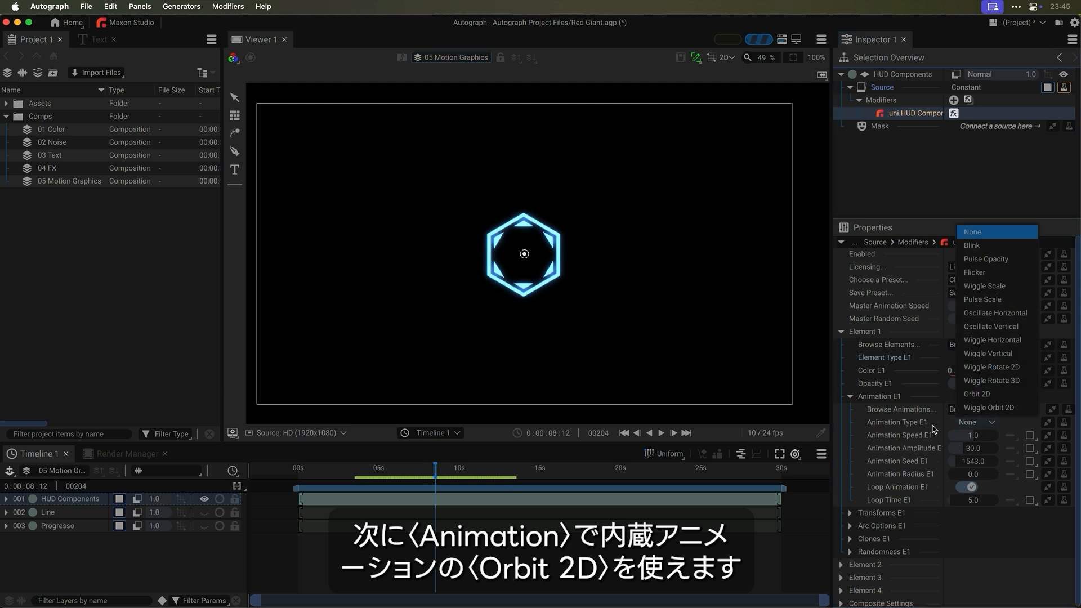
{"action": "left_click", "coordinate": [1005, 398]}
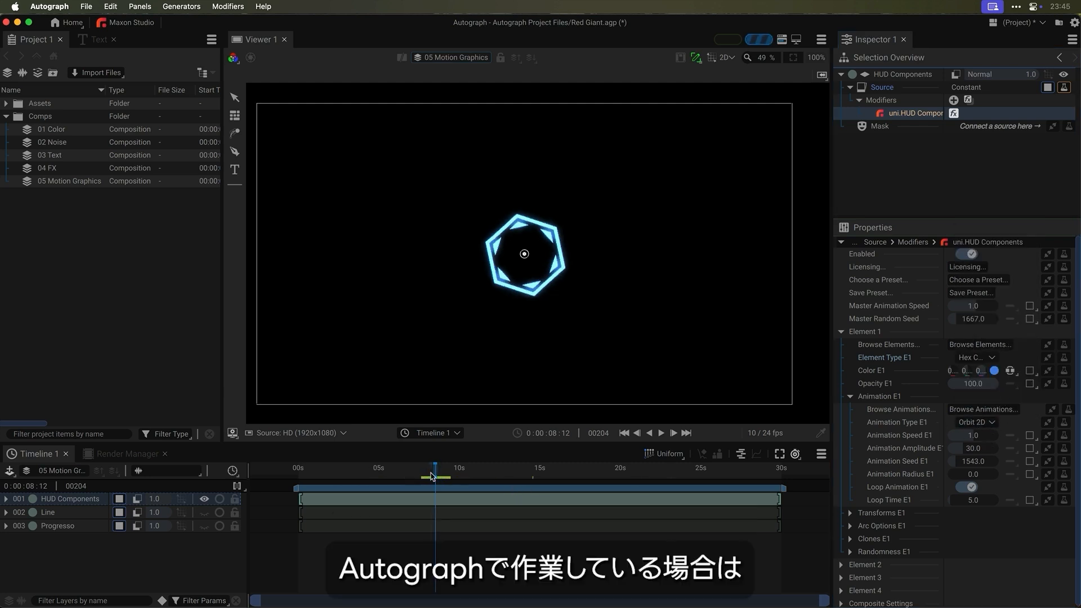
{"action": "mouse_move", "coordinate": [432, 476]}
{"action": "left_mouse_down"}
{"action": "mouse_move", "coordinate": [470, 476]}
{"action": "mouse_move", "coordinate": [409, 476]}
{"action": "mouse_move", "coordinate": [446, 476]}
{"action": "left_mouse_up"}
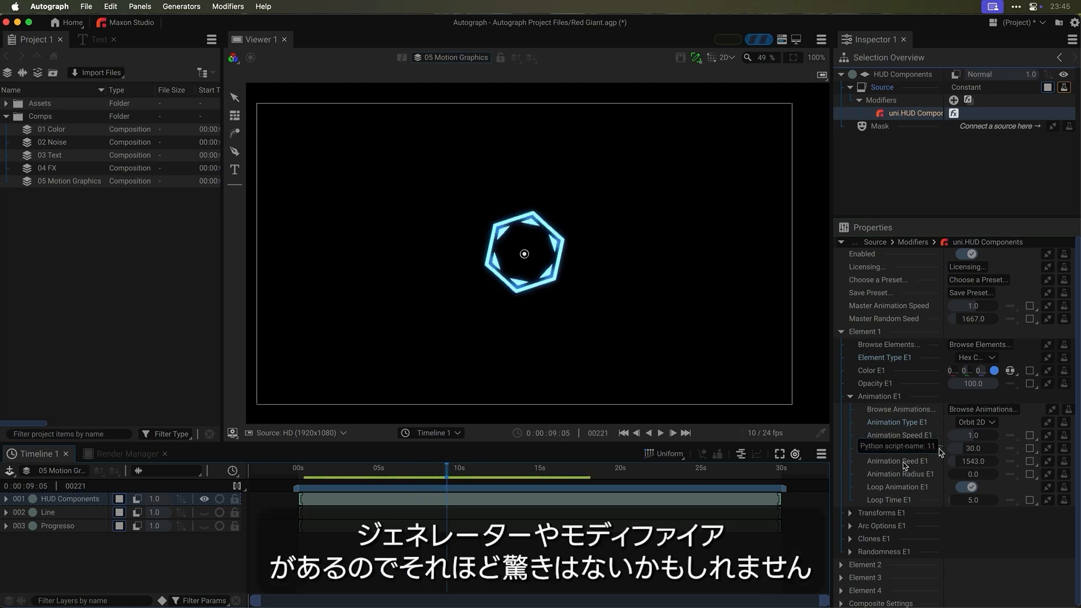
{"action": "left_click", "coordinate": [987, 424]}
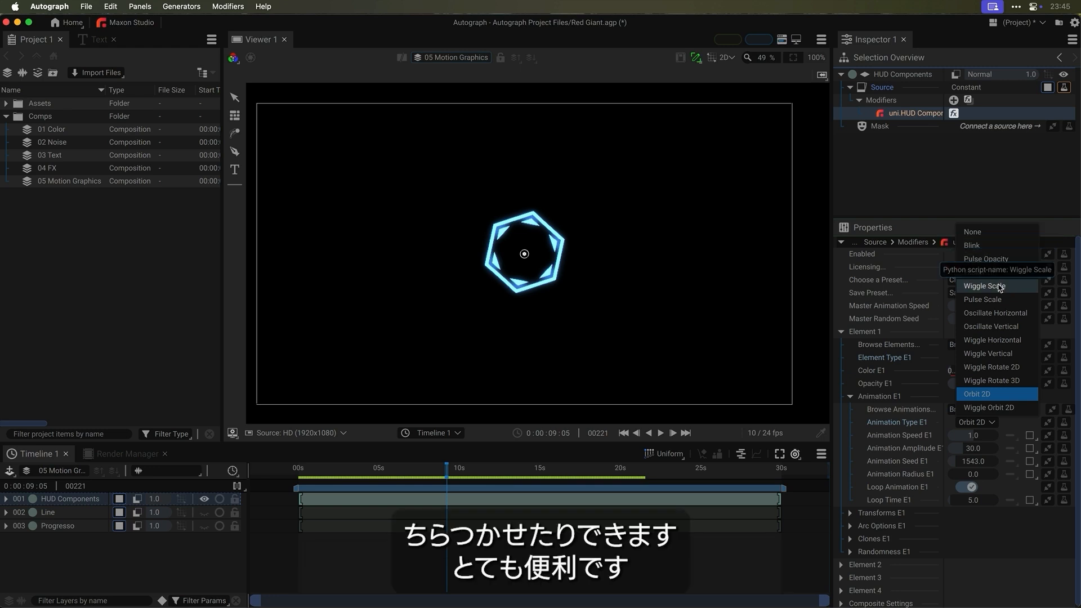
{"action": "left_click", "coordinate": [856, 432]}
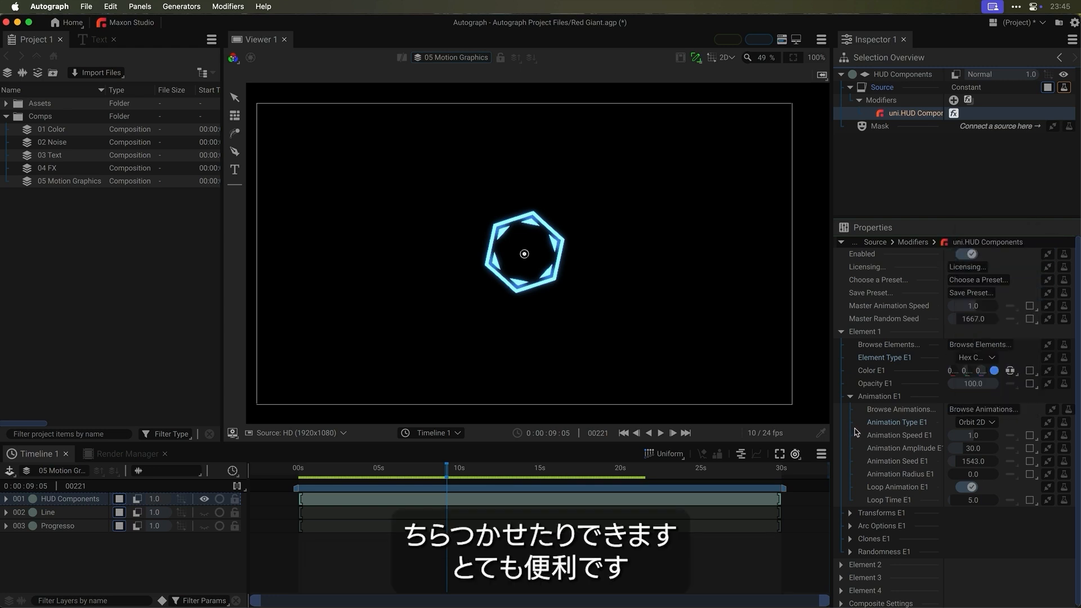
- Set Element 1's Number of Clones to 3 and its Clone Position to 60.0, 0.0
{"action": "left_click", "coordinate": [851, 398]}
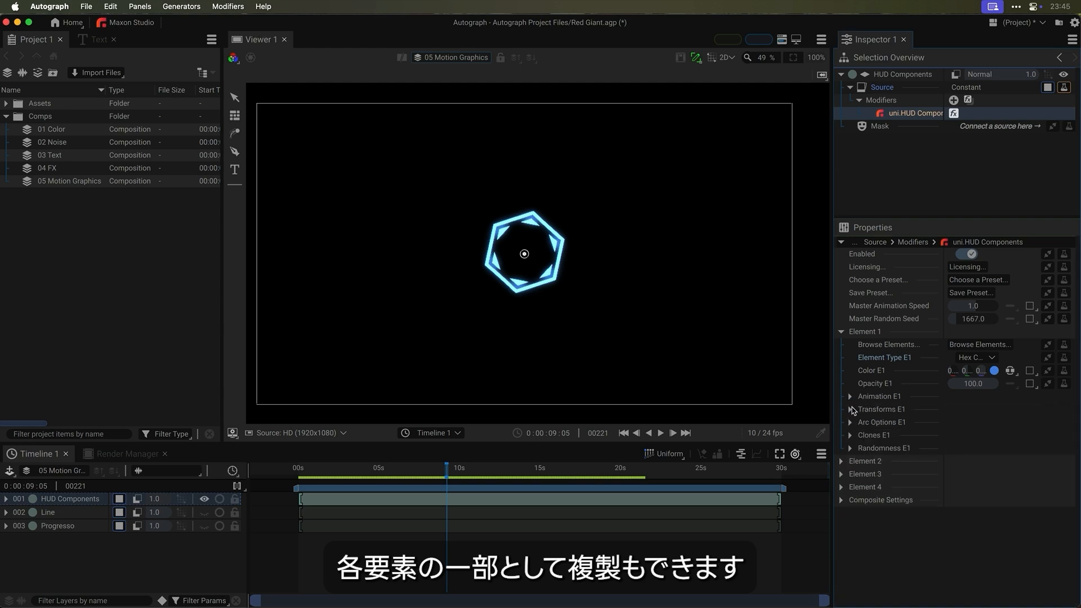
{"action": "left_click", "coordinate": [850, 435]}
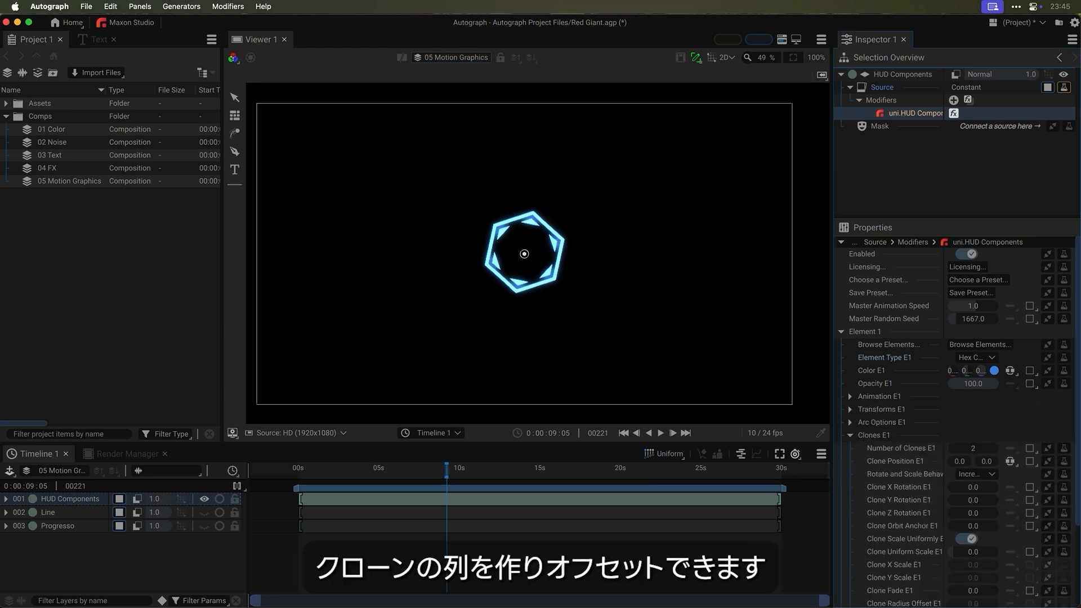
{"action": "mouse_move", "coordinate": [977, 458]}
{"action": "left_mouse_down"}
{"action": "mouse_move", "coordinate": [1002, 458]}
{"action": "mouse_move", "coordinate": [988, 458]}
{"action": "left_mouse_up"}
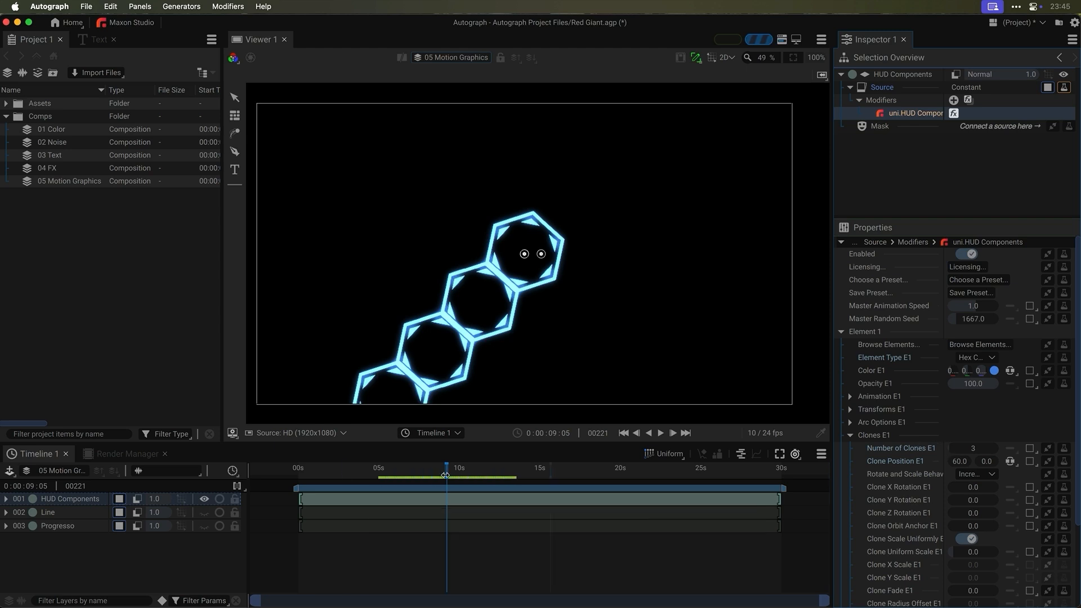
- Show the Line layer in place of HUD Components, and try out the Draw On value of its uni.Line modifier
{"action": "left_click", "coordinate": [204, 499]}
{"action": "left_click", "coordinate": [204, 512]}
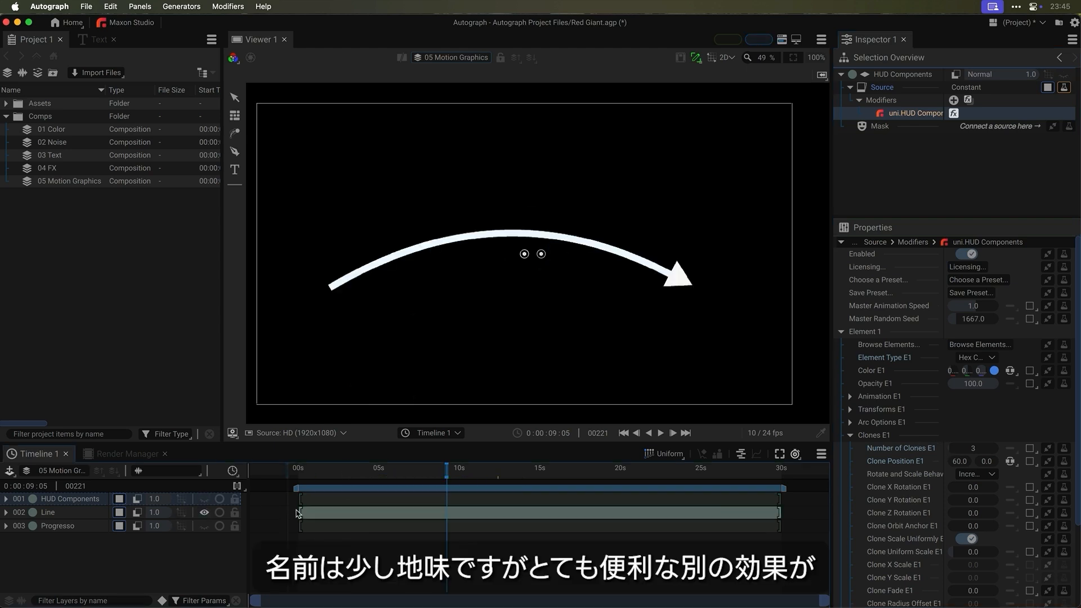
{"action": "left_click", "coordinate": [424, 514]}
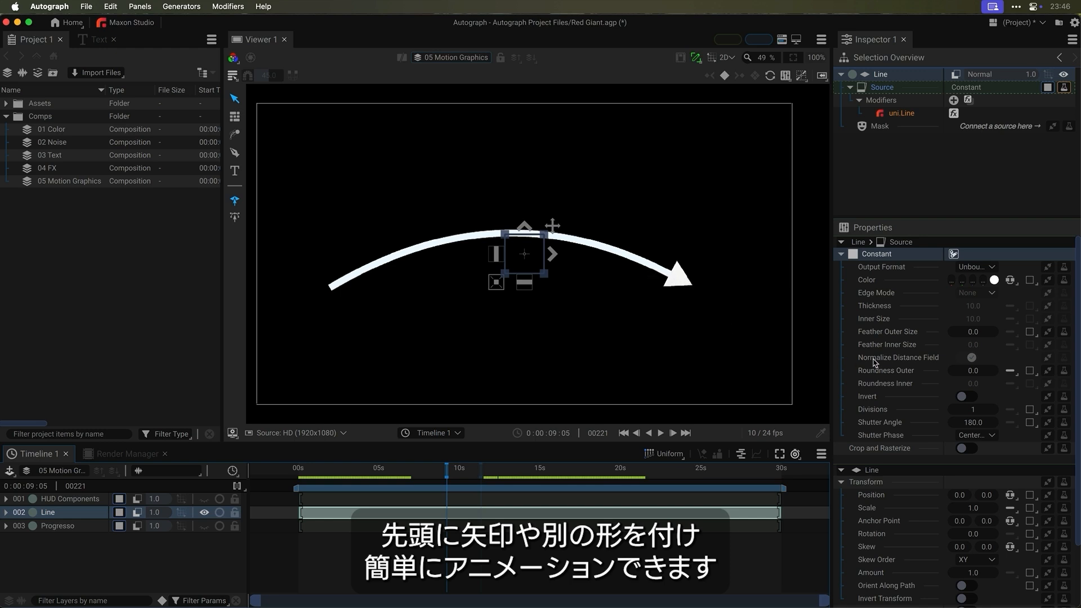
{"action": "left_click", "coordinate": [909, 115]}
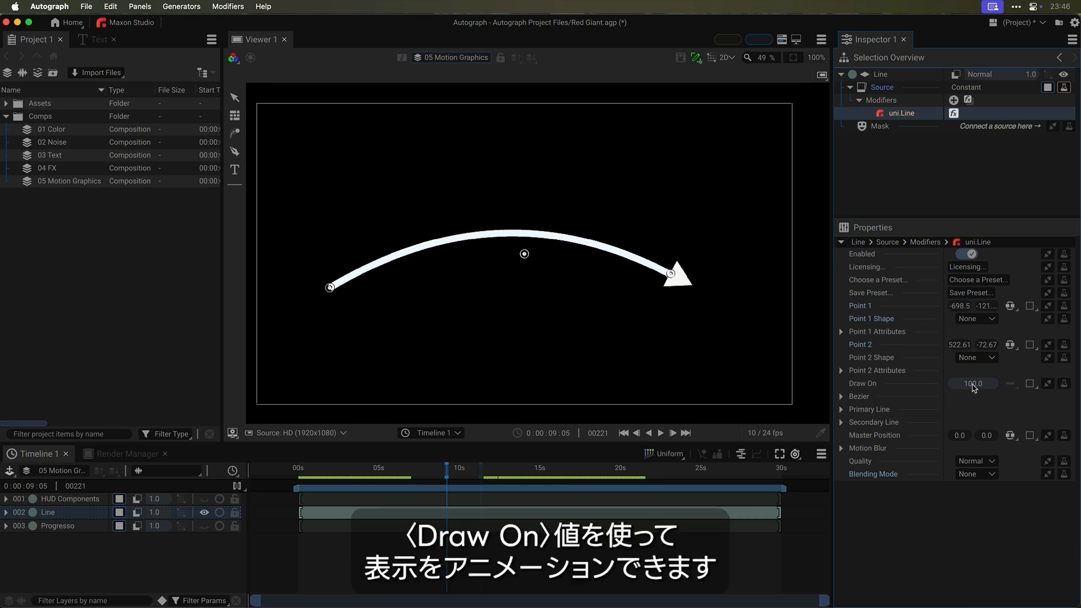
{"action": "mouse_move", "coordinate": [973, 387]}
{"action": "left_mouse_down"}
{"action": "mouse_move", "coordinate": [935, 387]}
{"action": "mouse_move", "coordinate": [975, 388]}
{"action": "left_mouse_up"}
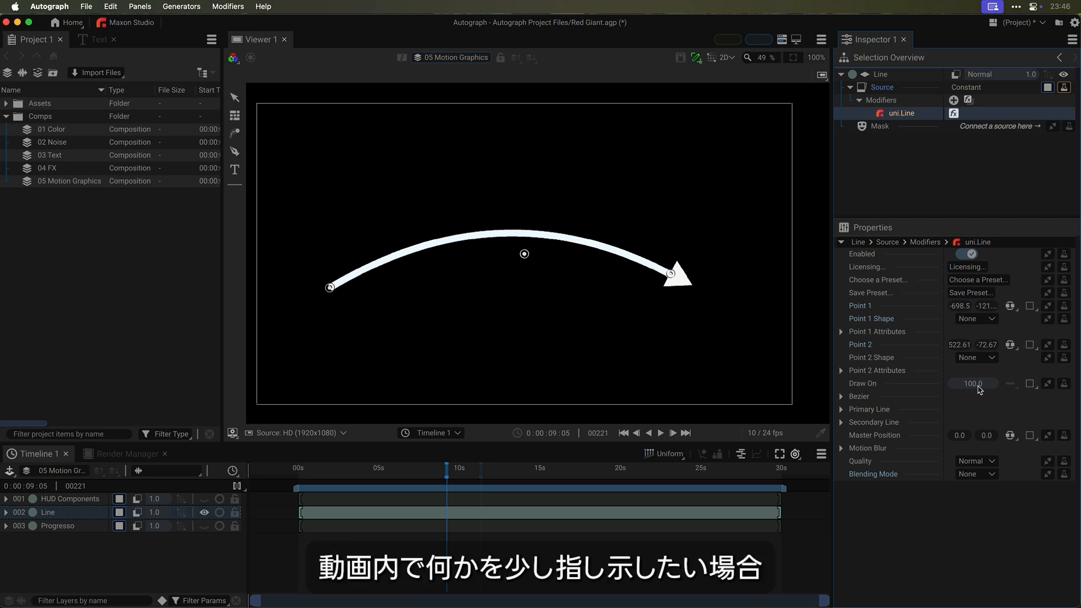
- Try out the line's Draw On value and set its Bezier Style to 4-Point Bezier
{"action": "mouse_move", "coordinate": [975, 388]}
{"action": "left_mouse_down"}
{"action": "mouse_move", "coordinate": [935, 388]}
{"action": "mouse_move", "coordinate": [974, 388]}
{"action": "left_mouse_up"}
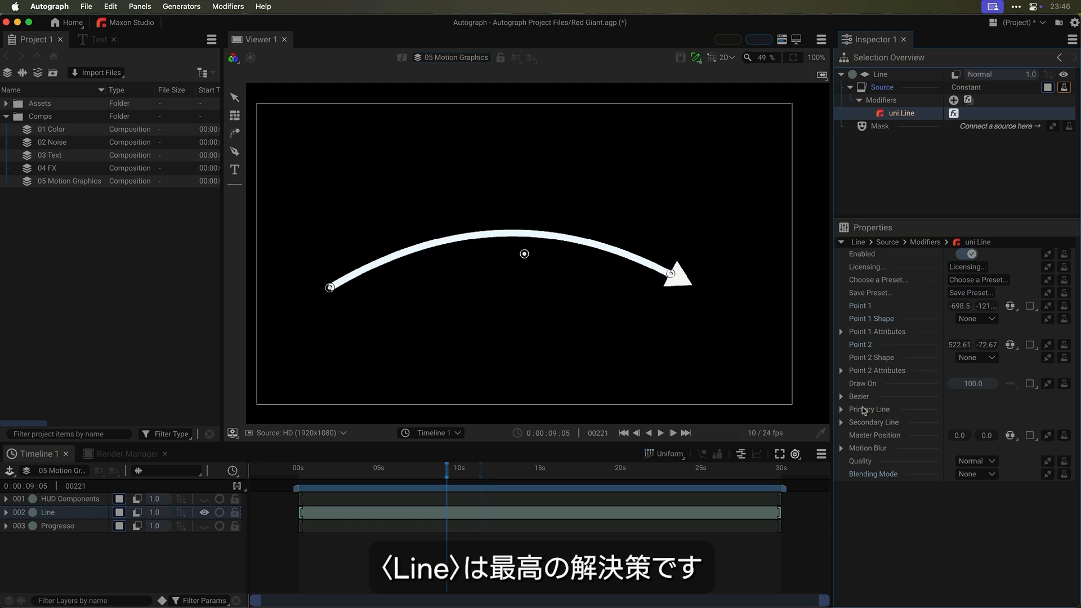
{"action": "left_click", "coordinate": [842, 397]}
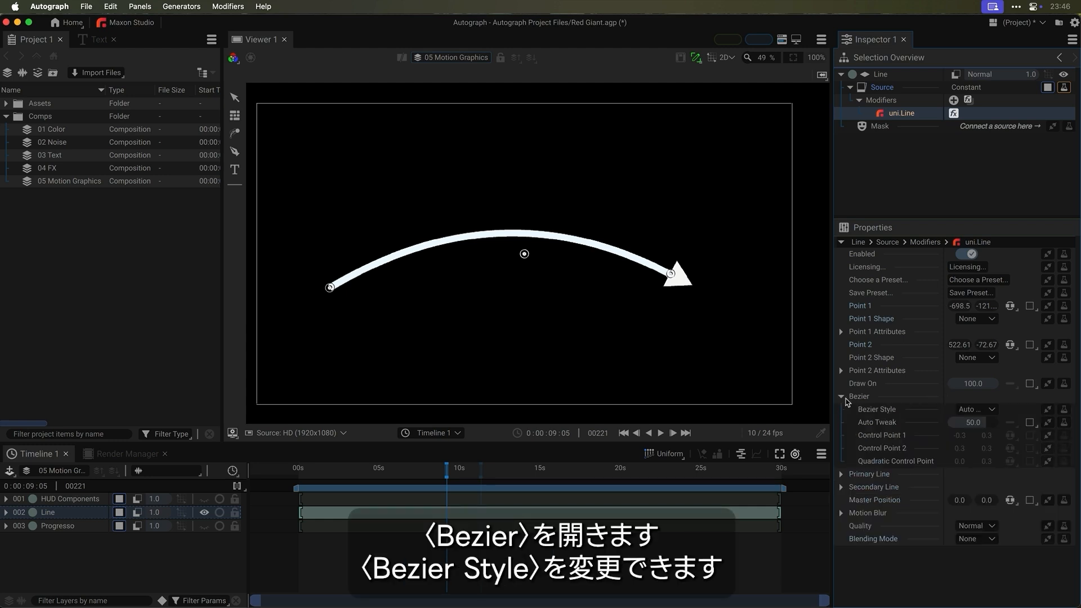
{"action": "left_click", "coordinate": [975, 410]}
{"action": "left_click", "coordinate": [982, 451]}
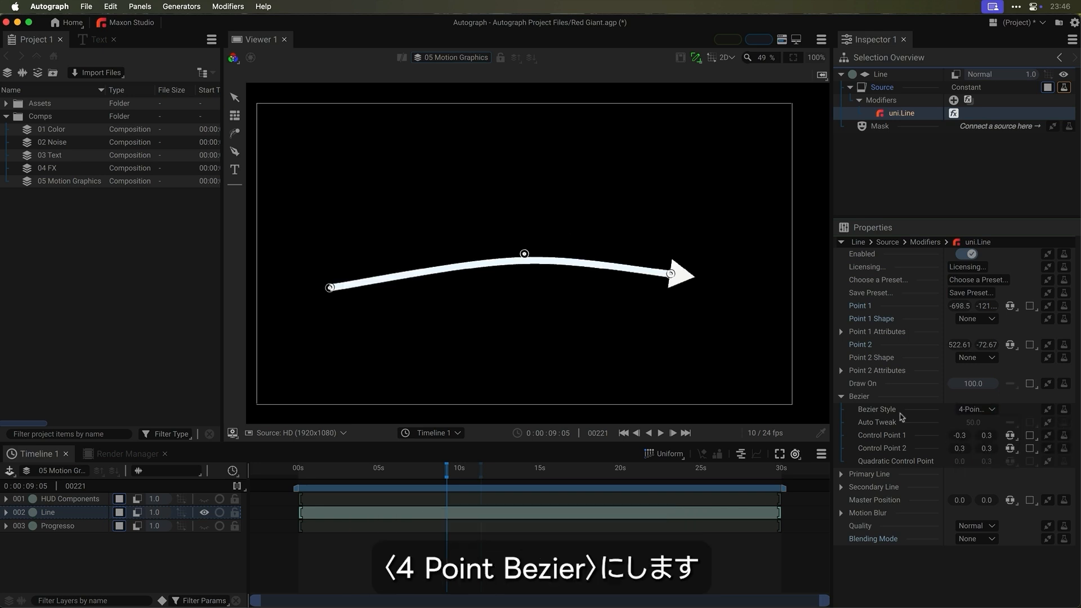
- Bend the line into an S-curve with Control Point 1 at about -417, 435 and Control Point 2 at about 38, -838, and test Draw On
{"action": "left_click_drag", "start_coordinate": [524, 253], "coordinate": [409, 134]}
{"action": "left_click_drag", "start_coordinate": [524, 254], "coordinate": [534, 484]}
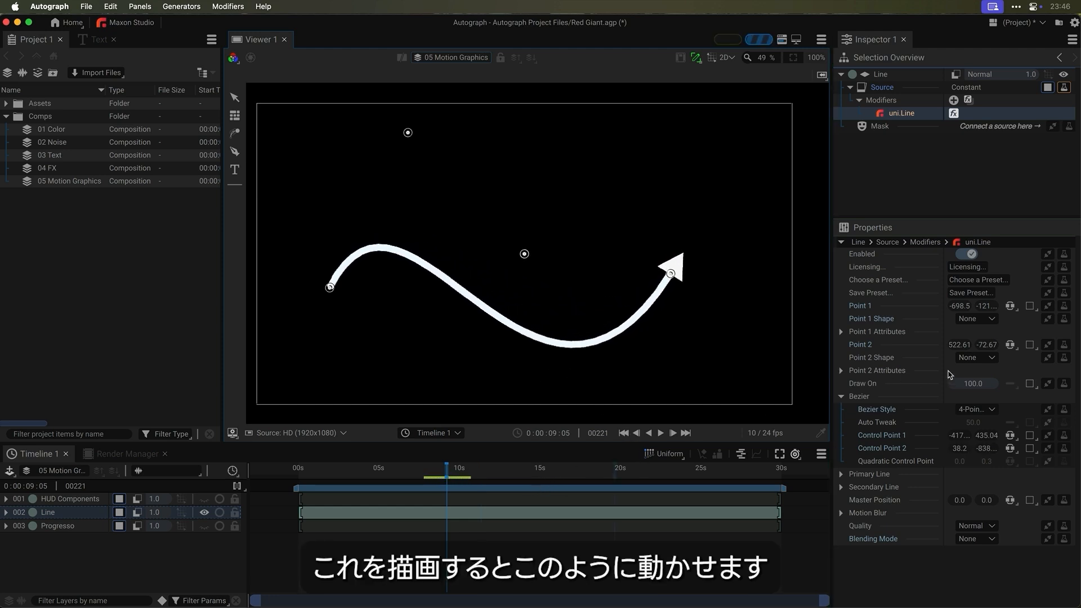
{"action": "mouse_move", "coordinate": [980, 389]}
{"action": "left_mouse_down"}
{"action": "mouse_move", "coordinate": [923, 389]}
{"action": "mouse_move", "coordinate": [973, 383]}
{"action": "left_mouse_up"}
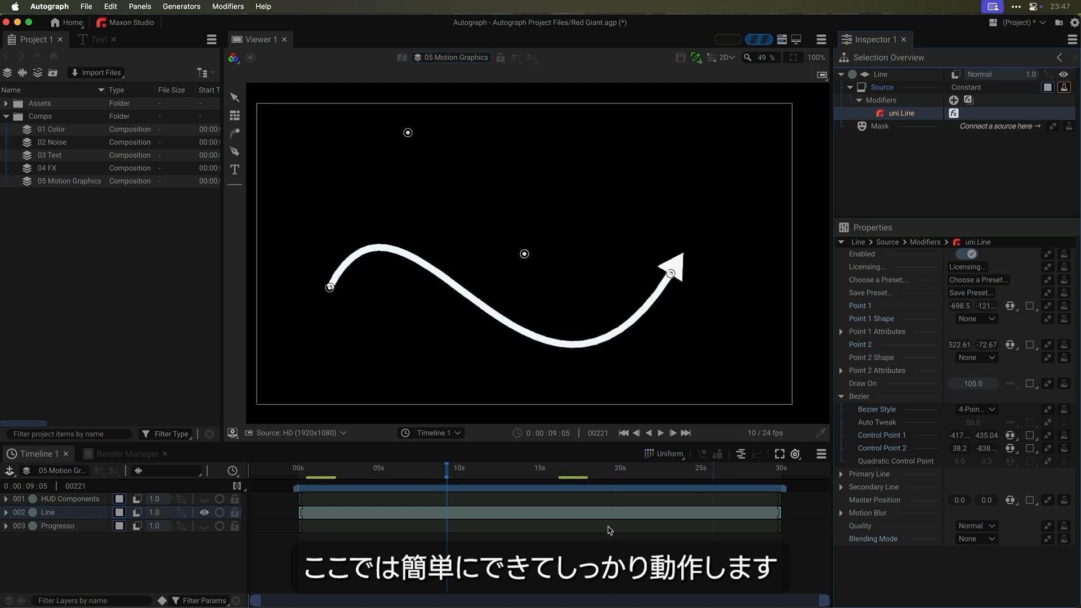
- Show the Progresso layer in place of Line and set the Progress of its uni.Progresso modifier to 45.0
{"action": "left_click", "coordinate": [204, 512]}
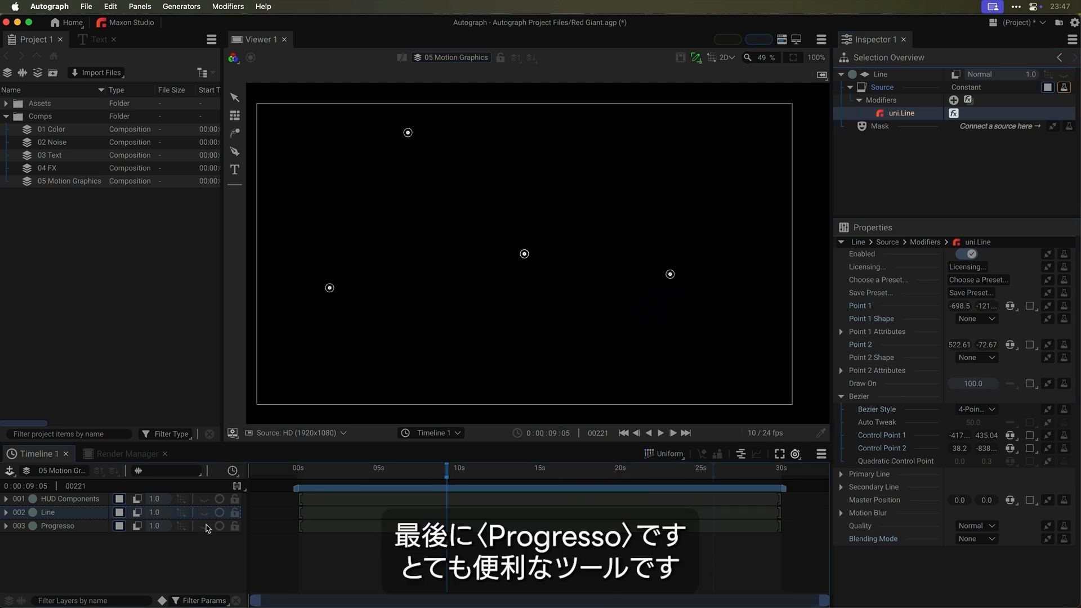
{"action": "left_click", "coordinate": [204, 525]}
{"action": "left_click", "coordinate": [315, 526]}
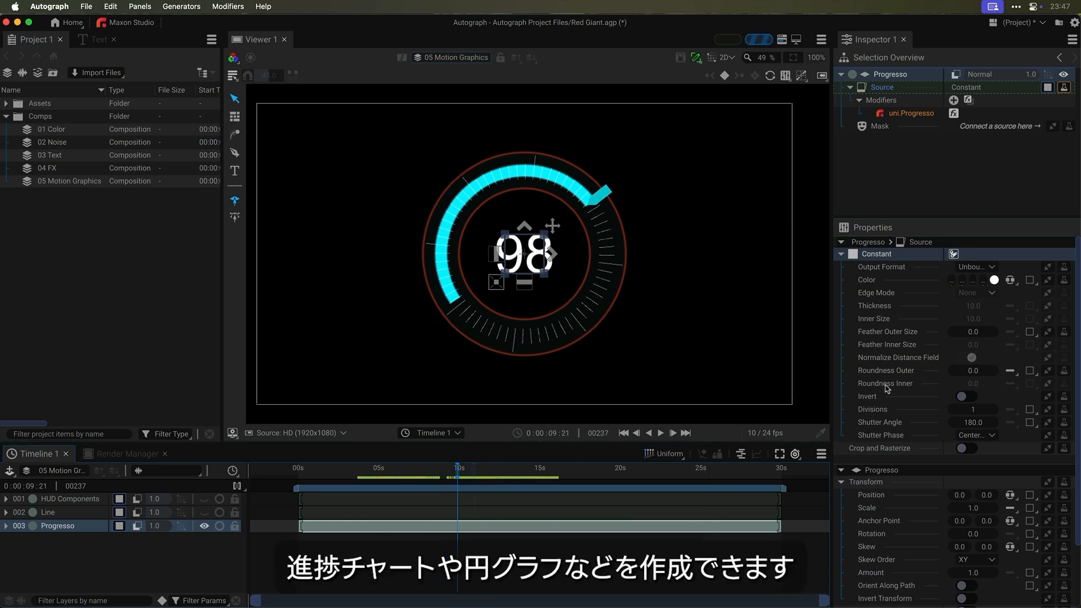
{"action": "left_click", "coordinate": [912, 113]}
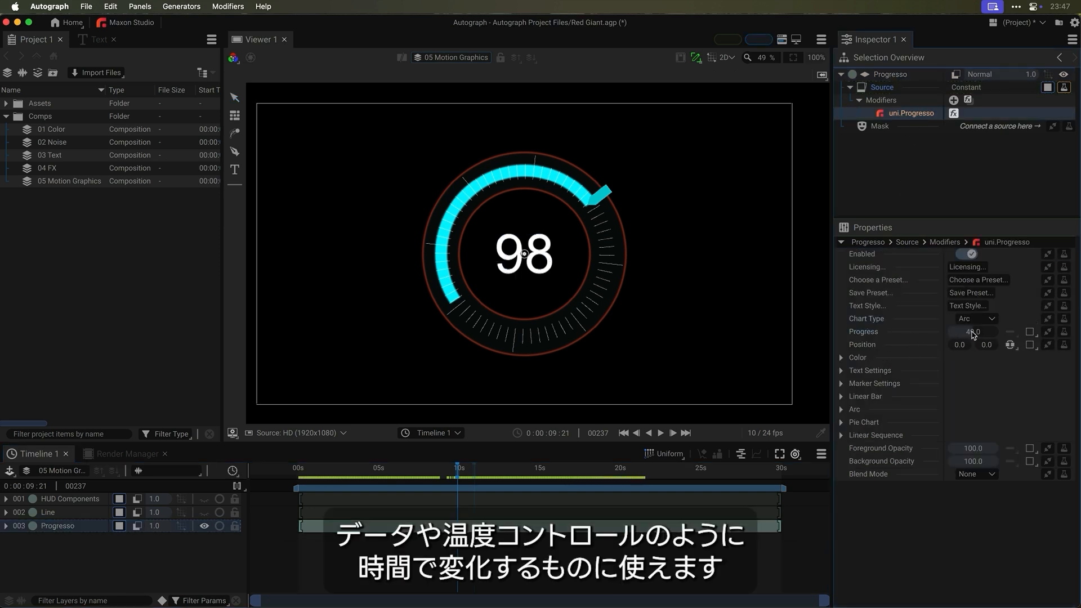
{"action": "mouse_move", "coordinate": [978, 333]}
{"action": "left_mouse_down"}
{"action": "mouse_move", "coordinate": [955, 333]}
{"action": "mouse_move", "coordinate": [978, 334]}
{"action": "left_mouse_up"}
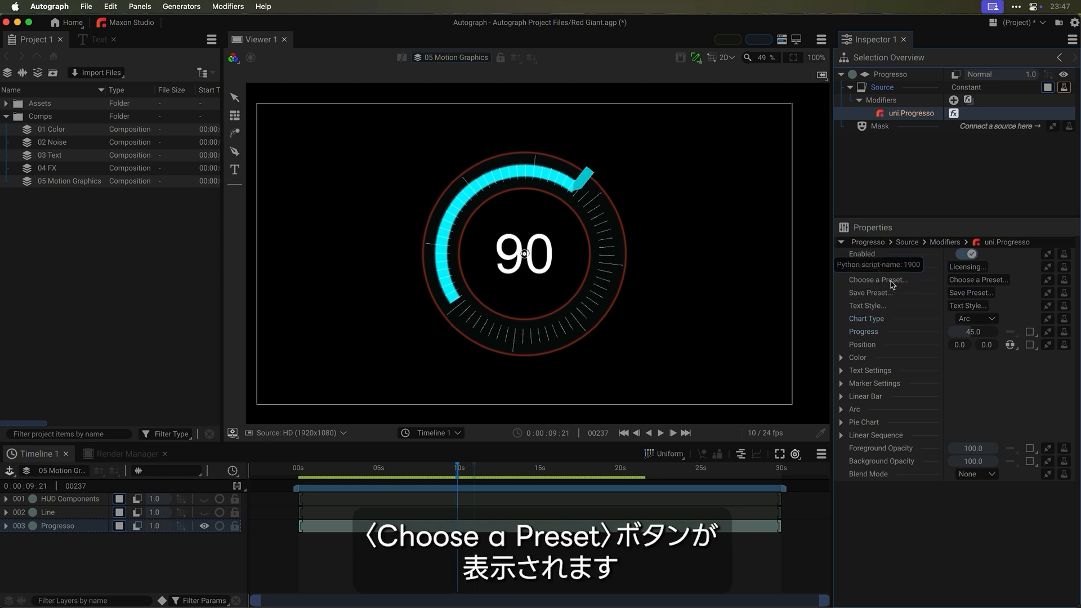
- Examine the Progresso presets across the Arc, Linear Bar, Linear Sequence and Pie categories, and leave the browser without applying any
{"action": "left_click", "coordinate": [980, 280]}
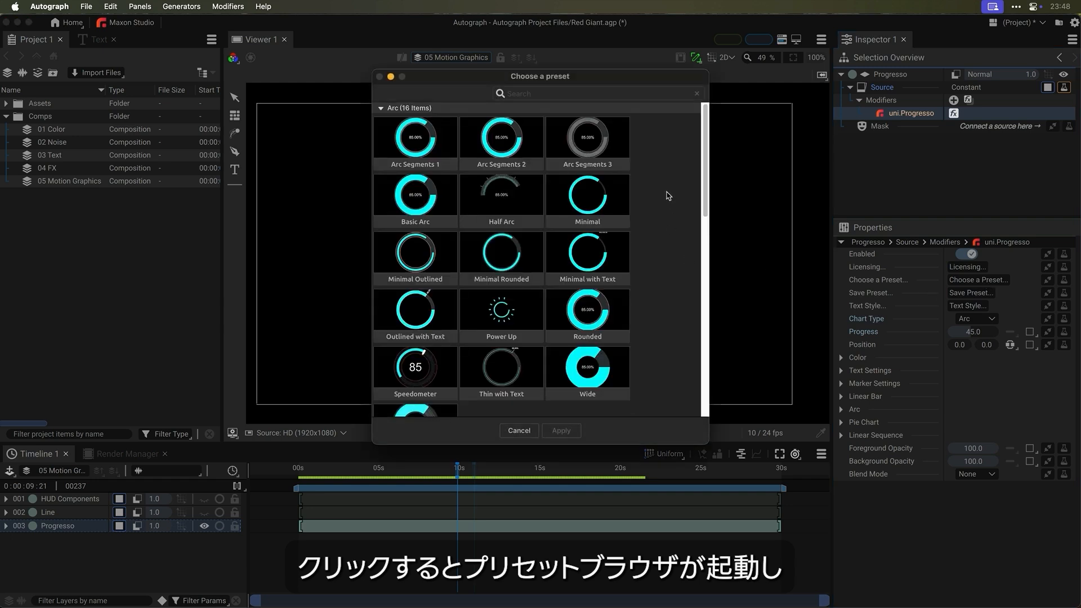
{"action": "scroll", "coordinate": [670, 193], "scroll_direction": "down", "scroll_amount": 5}
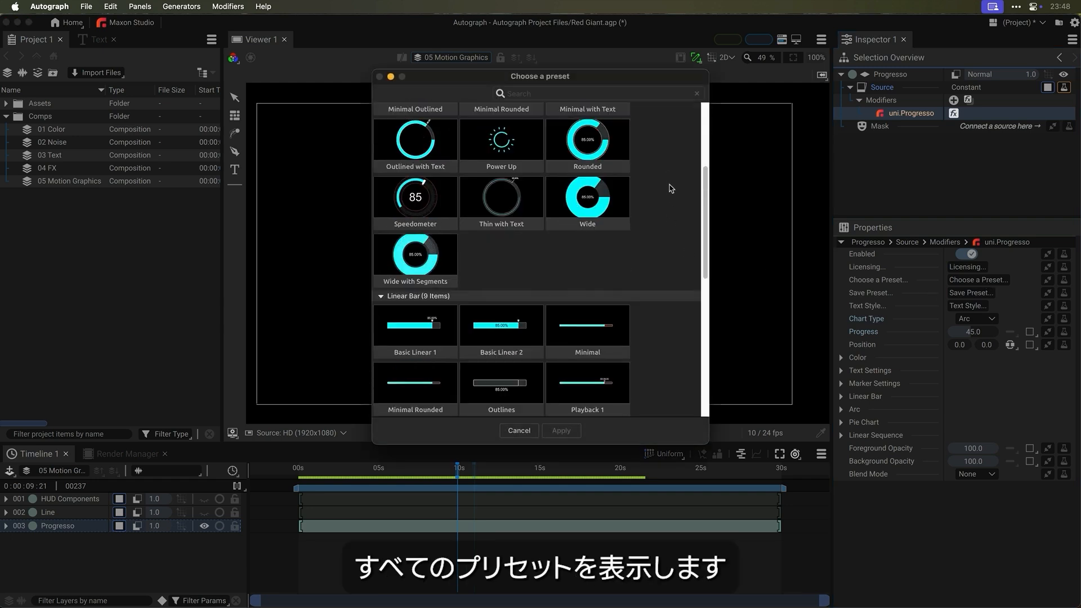
{"action": "scroll", "coordinate": [670, 188], "scroll_direction": "down", "scroll_amount": 10}
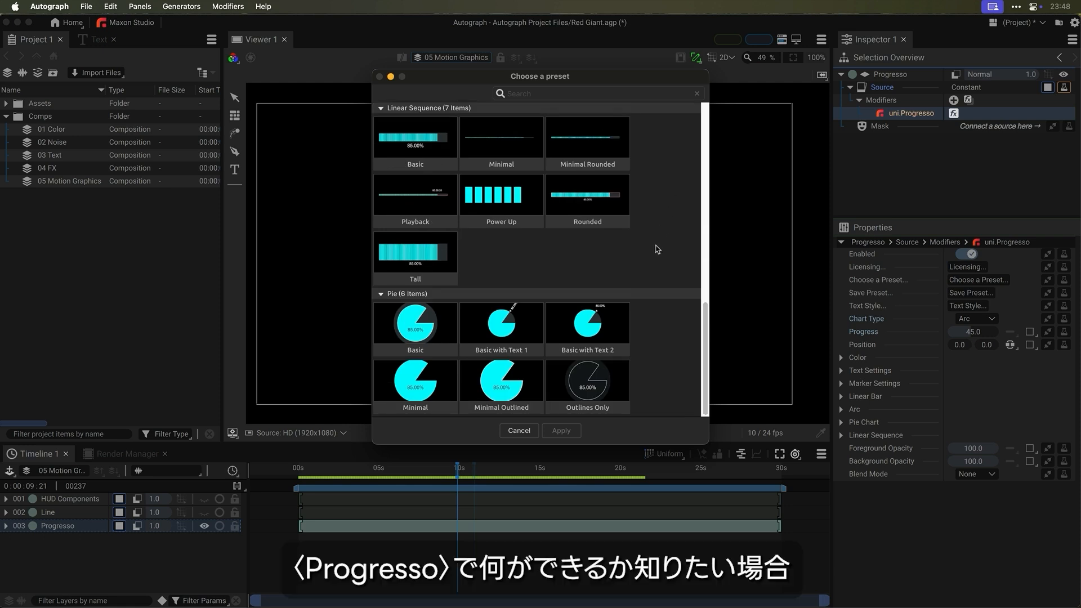
{"action": "scroll", "coordinate": [657, 248], "scroll_direction": "up", "scroll_amount": 3}
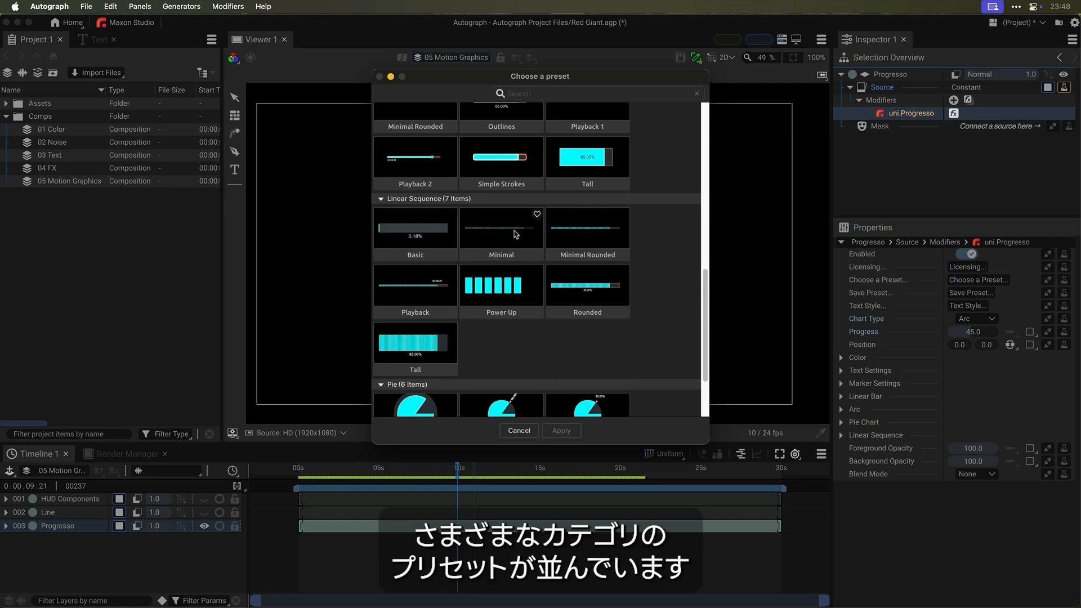
{"action": "scroll", "coordinate": [521, 242], "scroll_direction": "up", "scroll_amount": 1}
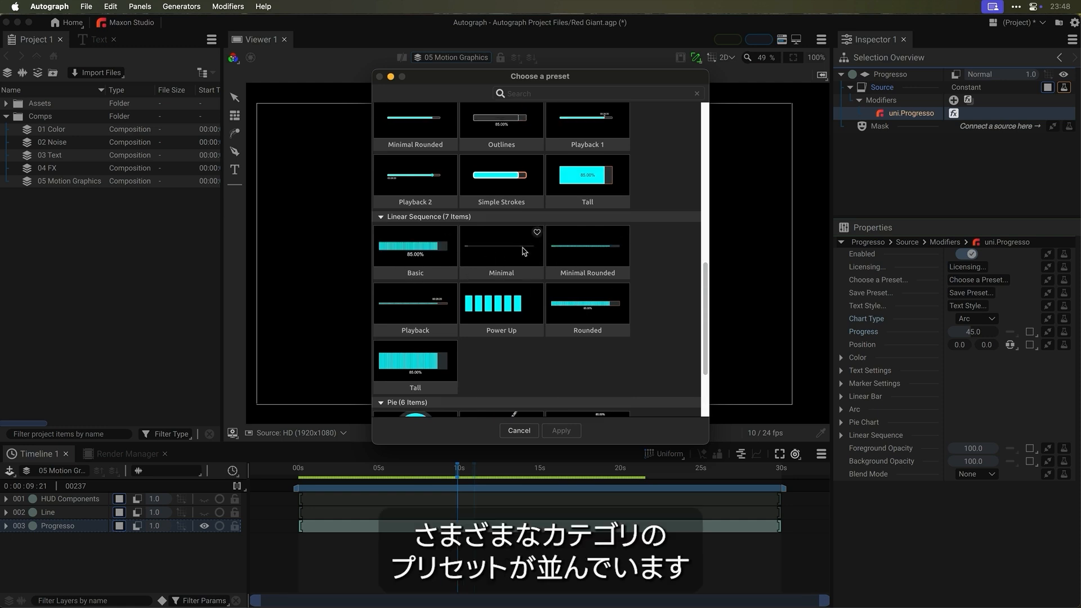
{"action": "scroll", "coordinate": [529, 282], "scroll_direction": "down", "scroll_amount": 5}
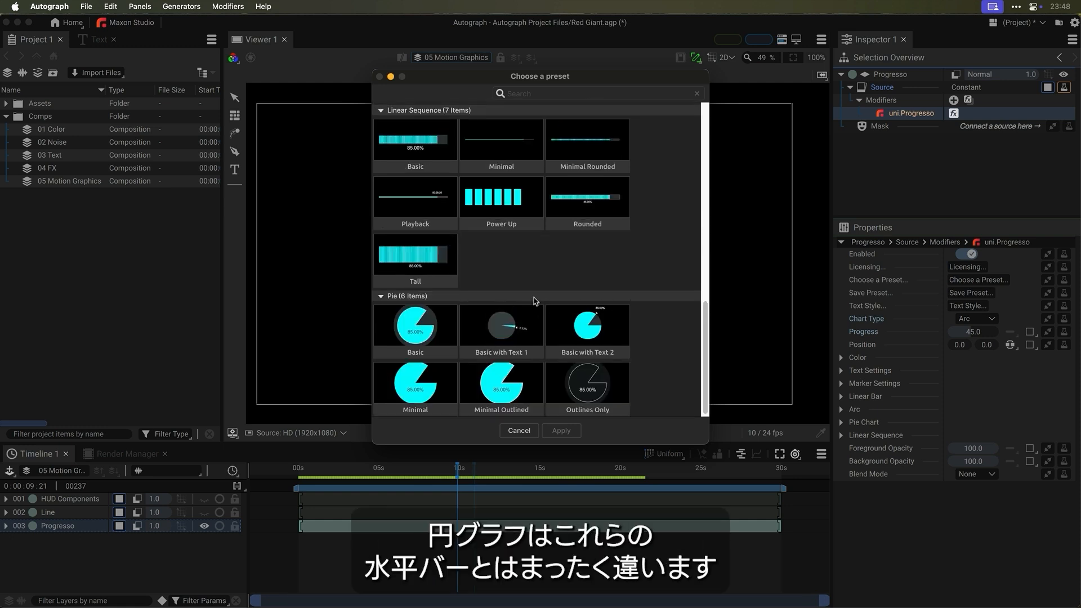
{"action": "scroll", "coordinate": [506, 281], "scroll_direction": "up", "scroll_amount": 10}
{"action": "scroll", "coordinate": [432, 290], "scroll_direction": "down", "scroll_amount": 5}
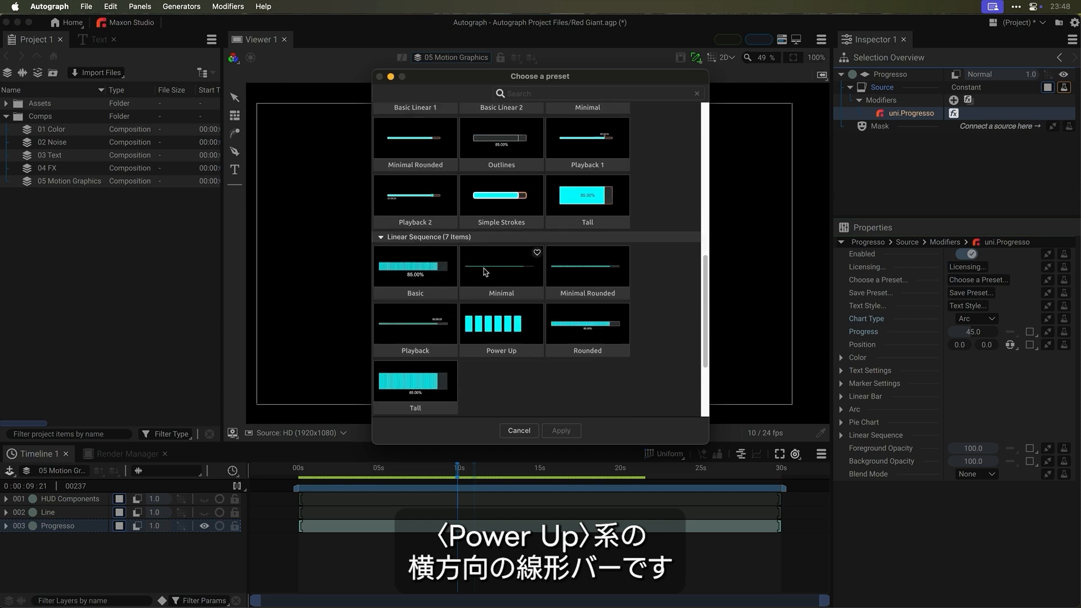
{"action": "scroll", "coordinate": [530, 267], "scroll_direction": "up", "scroll_amount": 10}
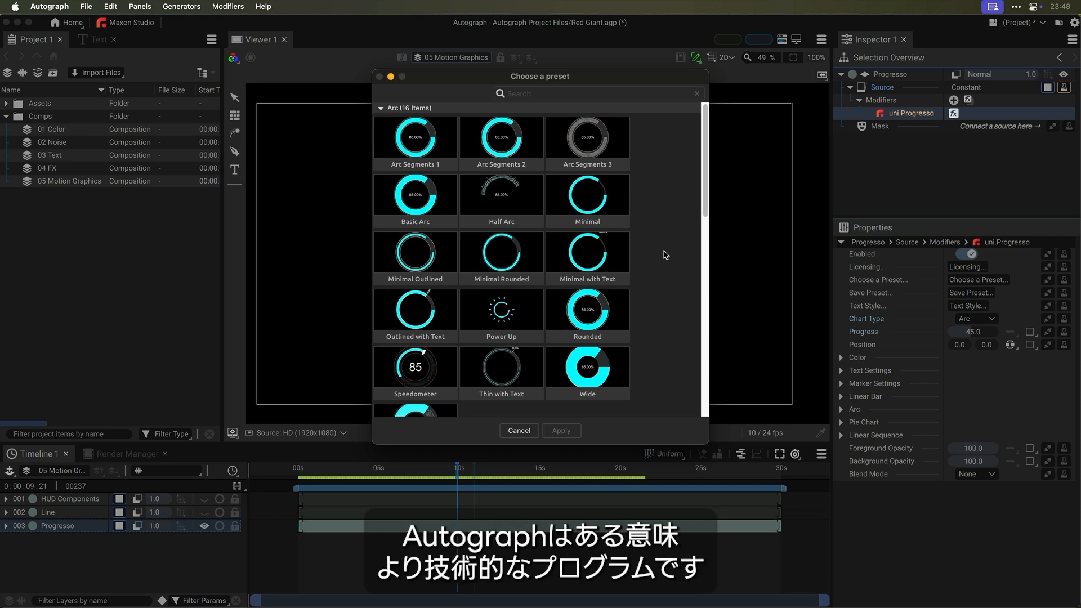
{"action": "left_click", "coordinate": [515, 430]}
- Make the HUD Components layer visible and display the properties of its uni.HUD Components modifier
{"action": "left_click", "coordinate": [92, 501]}
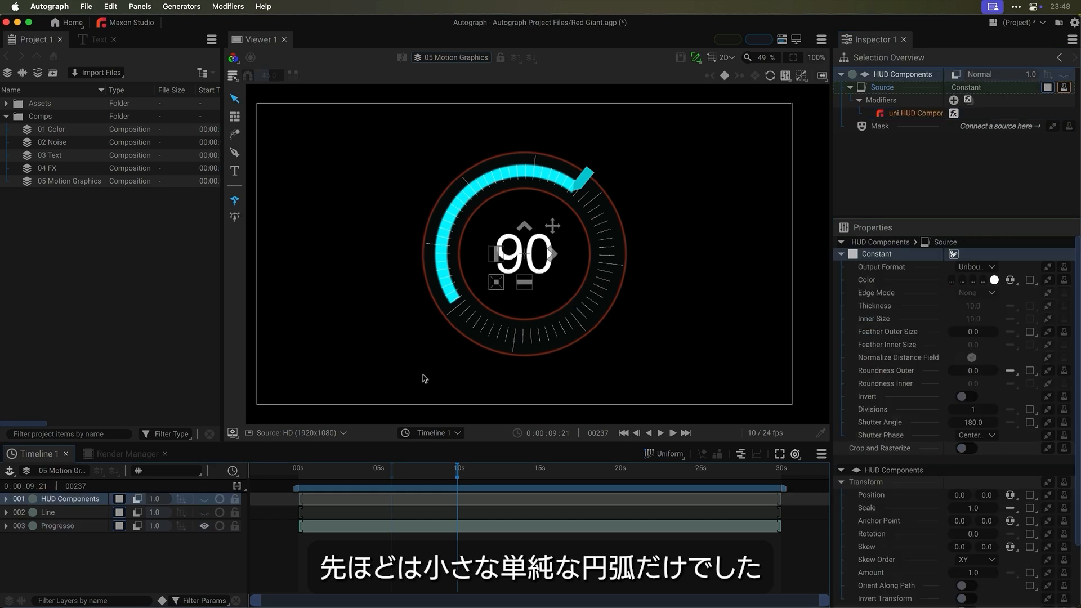
{"action": "left_click", "coordinate": [203, 499]}
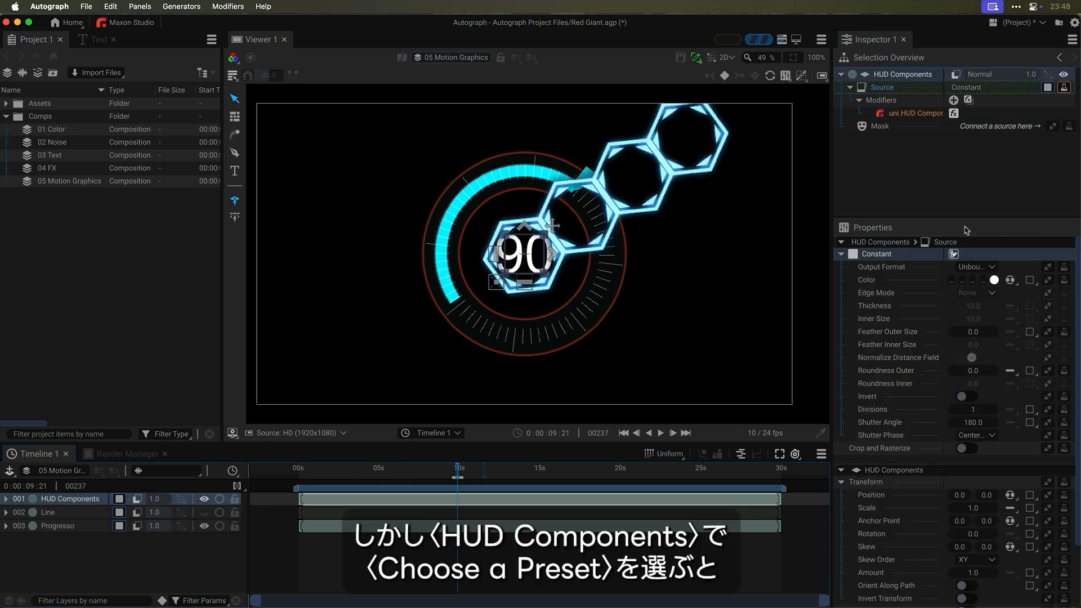
{"action": "left_click", "coordinate": [931, 113]}
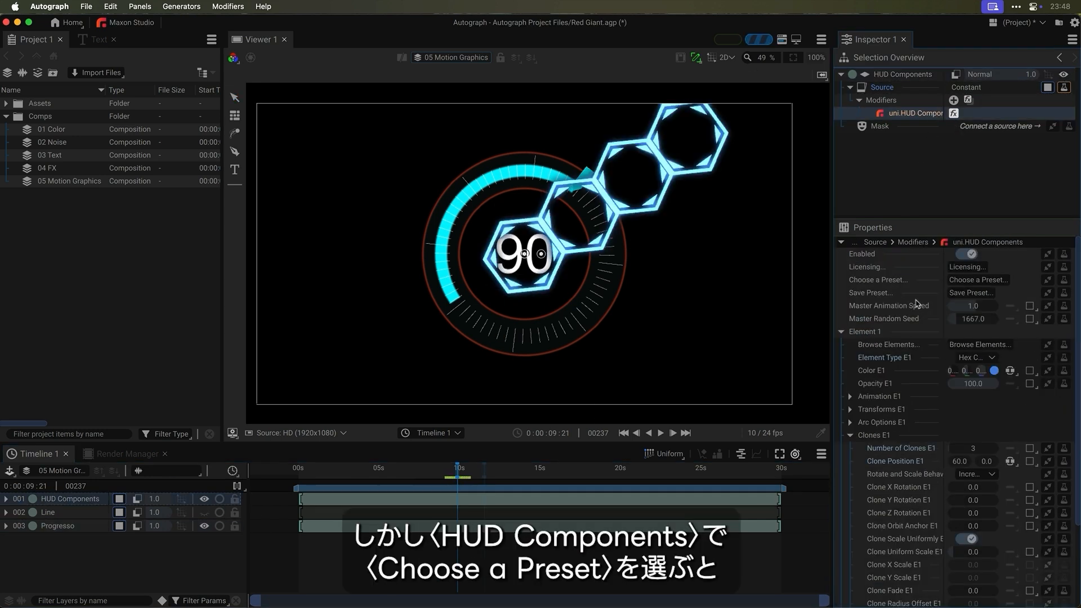
- Examine the HUD Components presets, including Fingerprint Scan and the Science and Targeting categories, and leave the browser without applying any
{"action": "left_click", "coordinate": [979, 280]}
{"action": "scroll", "coordinate": [646, 176], "scroll_direction": "down", "scroll_amount": 1}
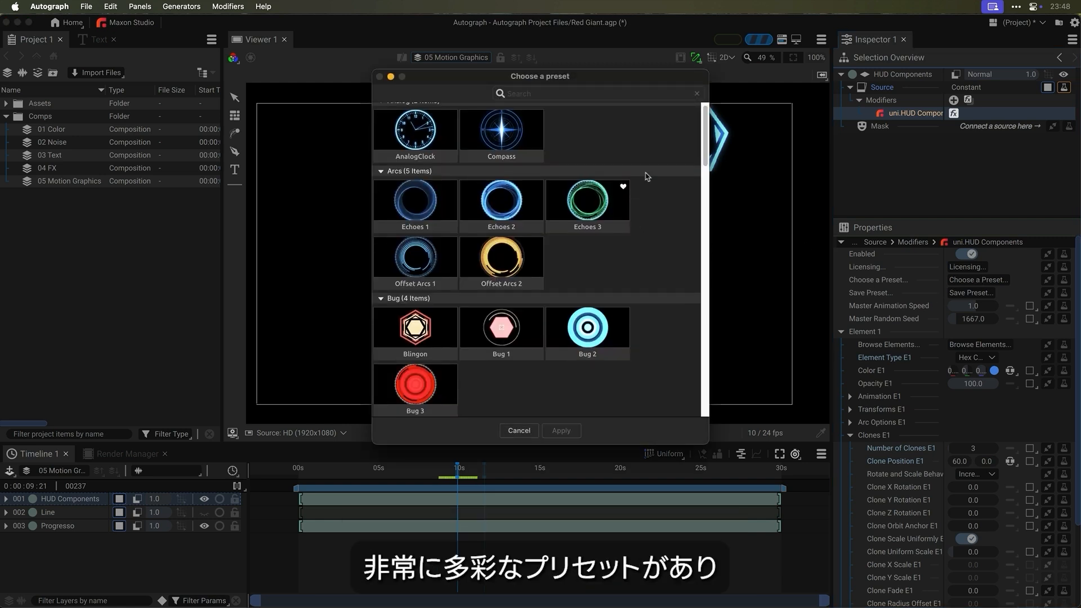
{"action": "left_click_drag", "start_coordinate": [711, 136], "coordinate": [714, 222]}
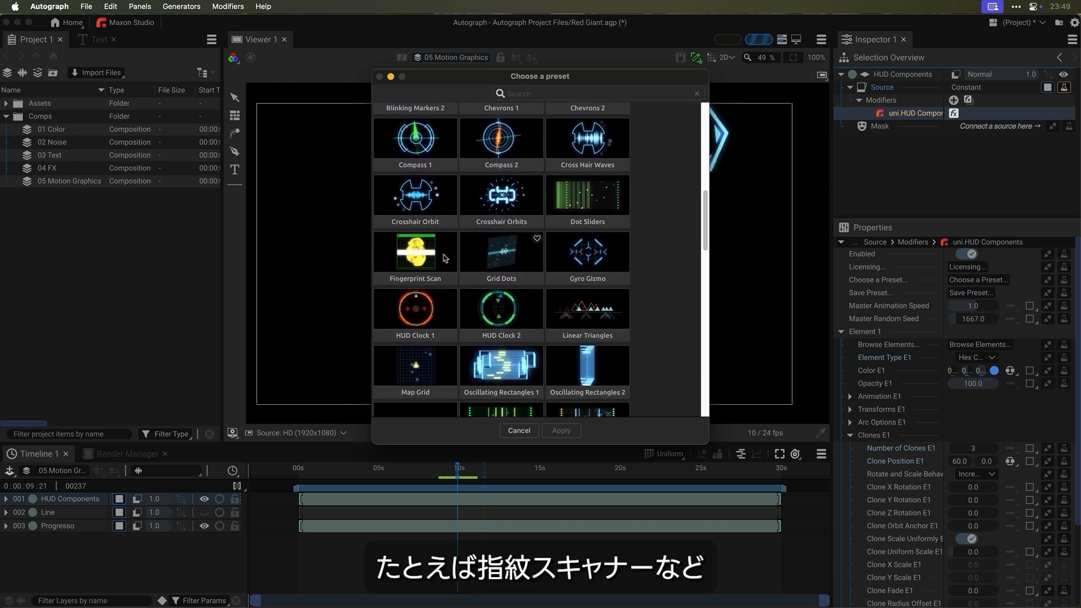
{"action": "scroll", "coordinate": [434, 260], "scroll_direction": "down", "scroll_amount": 1}
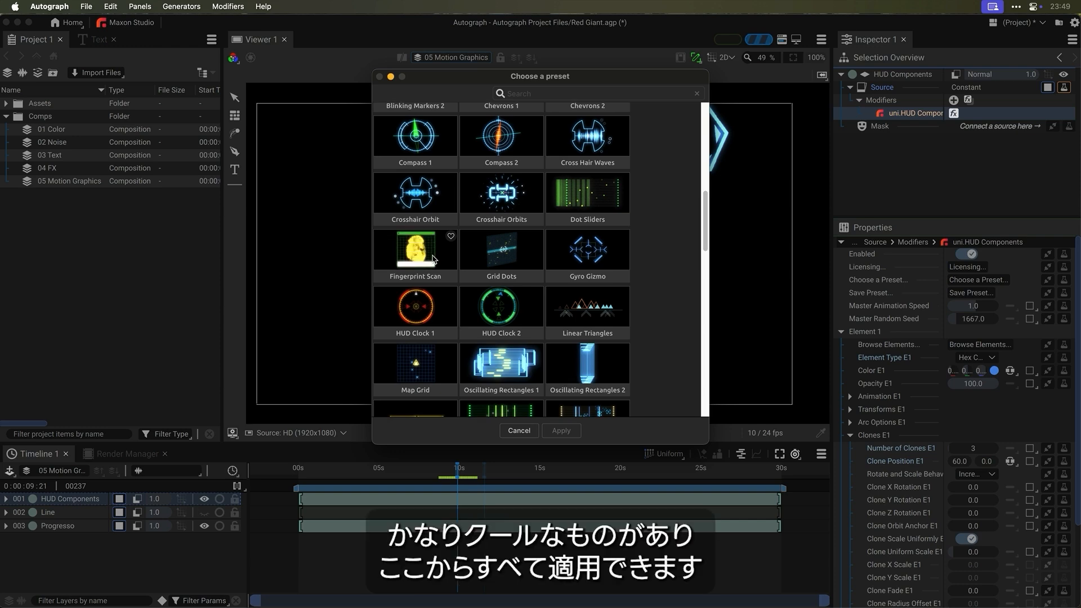
{"action": "scroll", "coordinate": [531, 292], "scroll_direction": "down", "scroll_amount": 15}
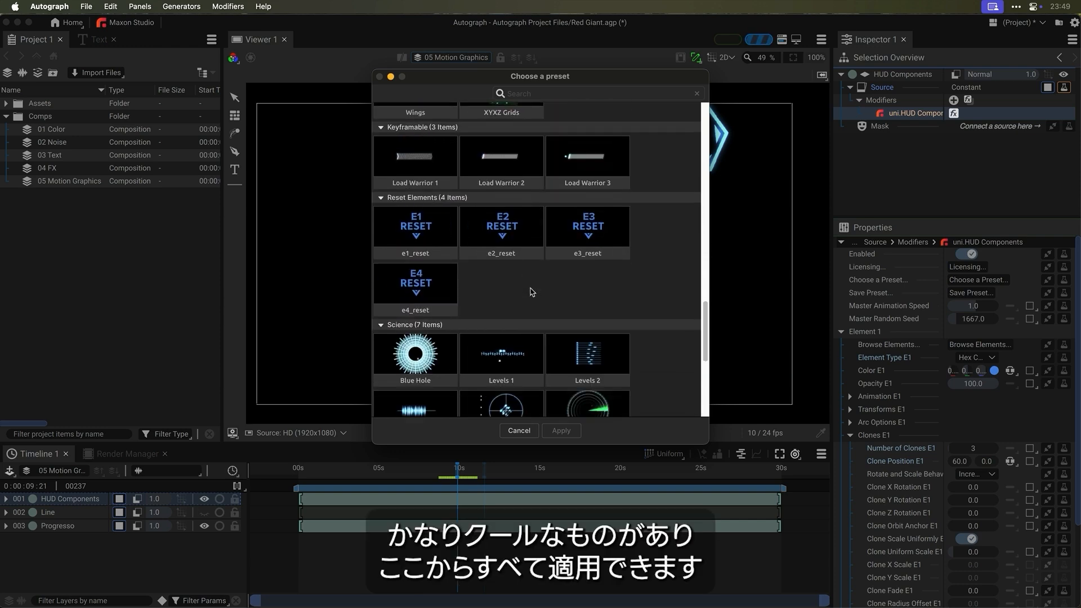
{"action": "scroll", "coordinate": [532, 291], "scroll_direction": "down", "scroll_amount": 10}
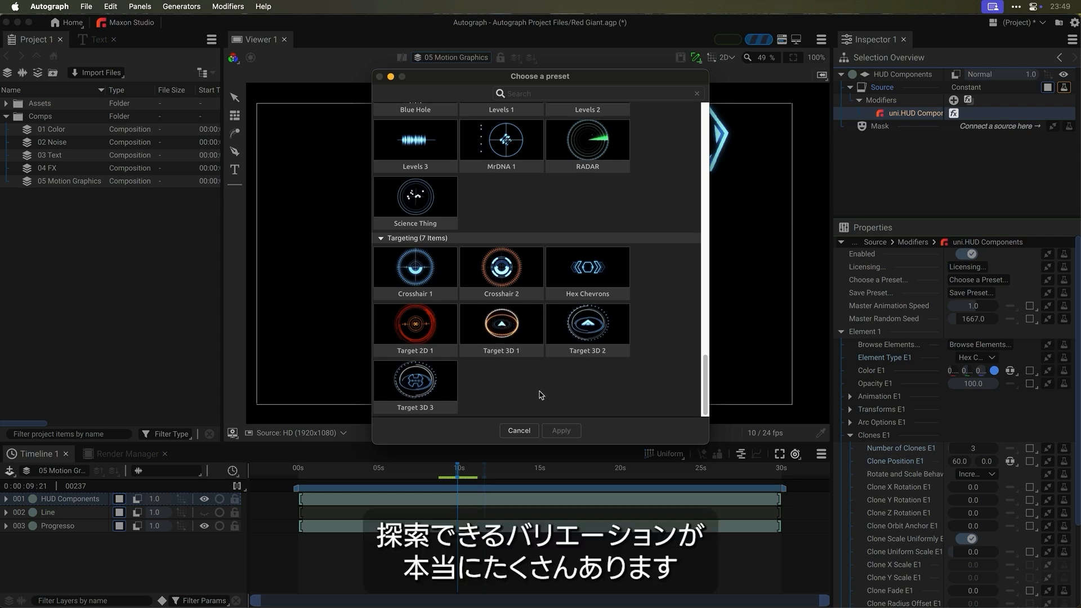
{"action": "scroll", "coordinate": [508, 369], "scroll_direction": "up", "scroll_amount": 20}
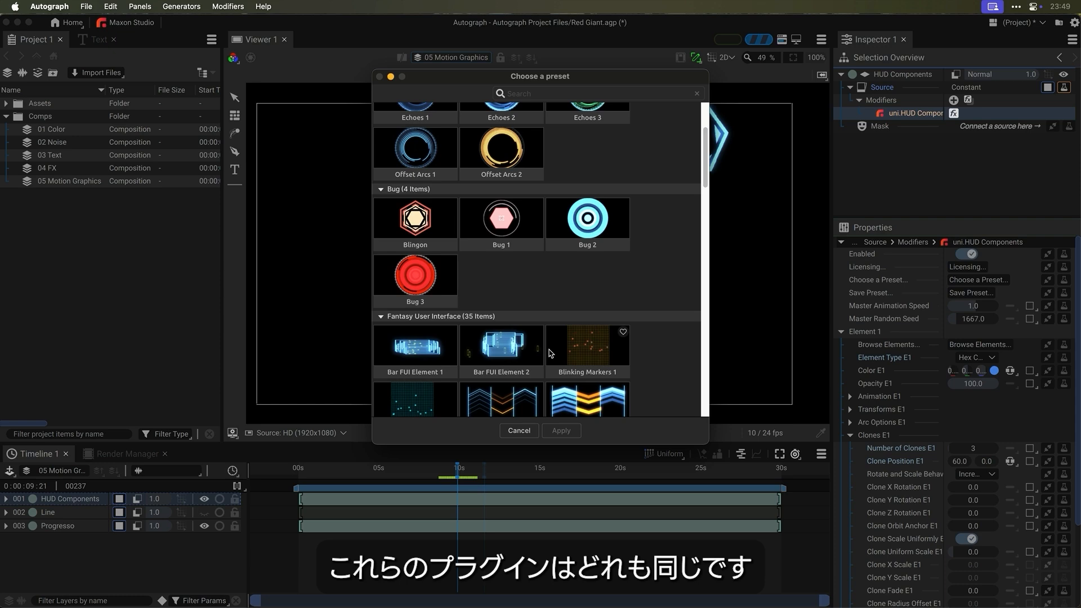
{"action": "left_click", "coordinate": [518, 431]}
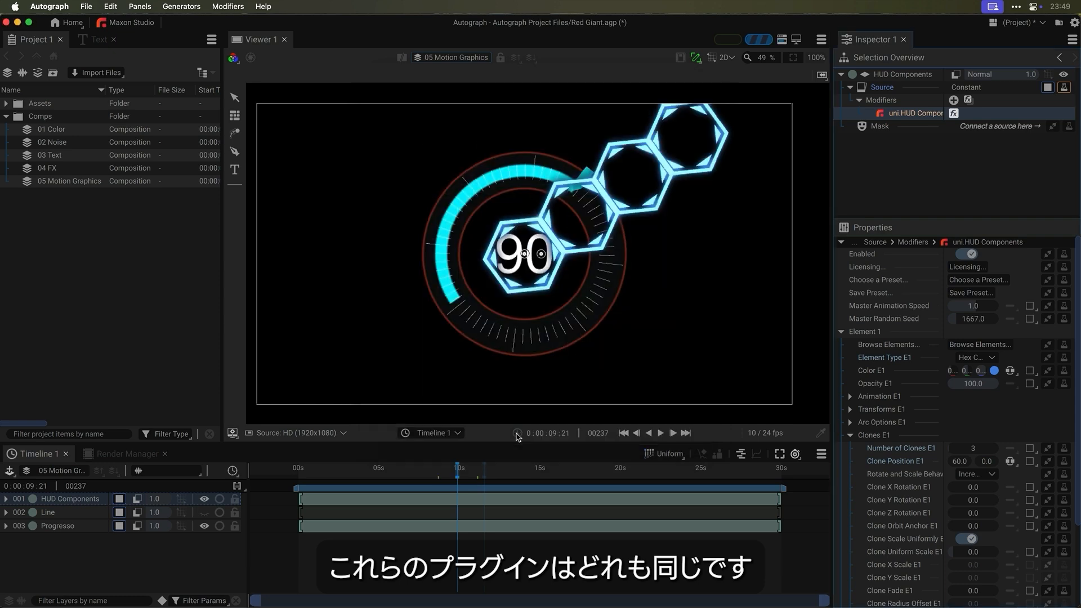
- Open the 02 Noise composition and display the uni.Fractal Background modifier properties of the RG Fractal Bkg layer
{"action": "double_click", "coordinate": [45, 142]}
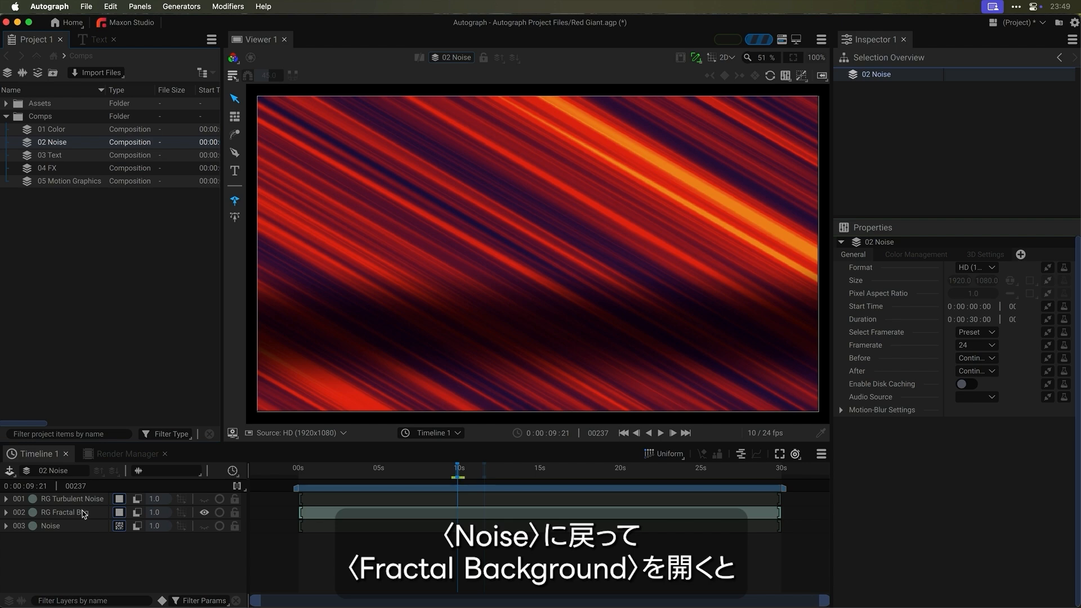
{"action": "left_click", "coordinate": [83, 514]}
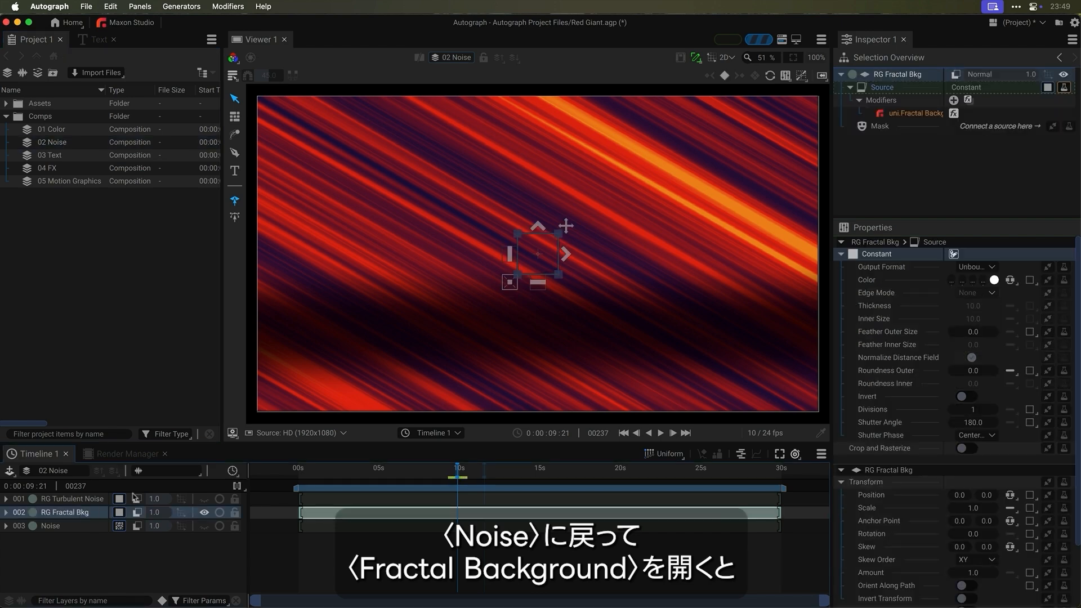
{"action": "left_click", "coordinate": [907, 115]}
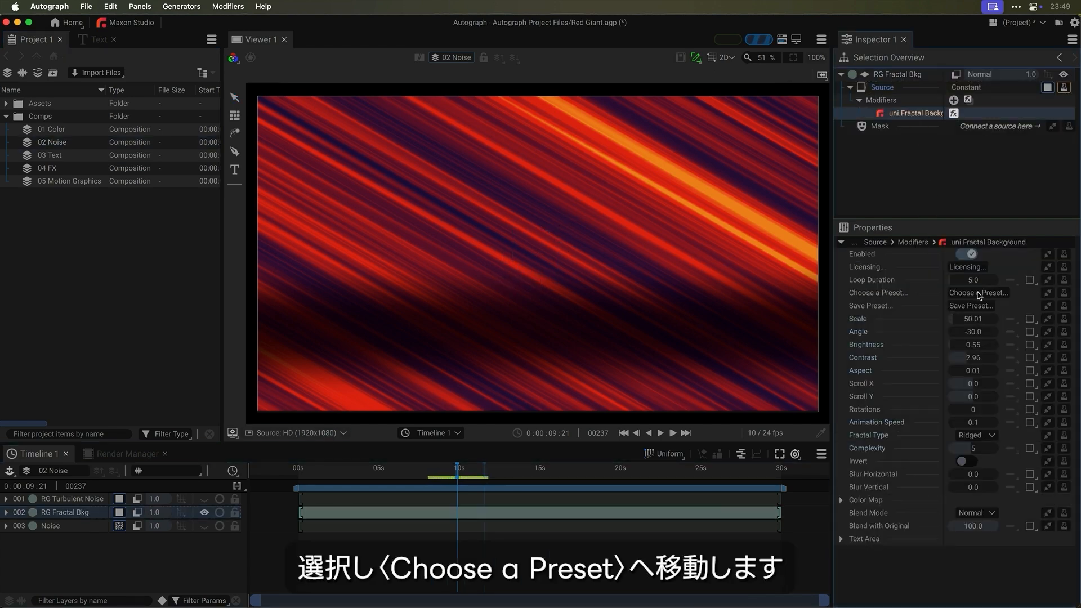
- Examine the Fractal Background presets, including the Overlays, Patterns, Text Strips and User Presets categories, and leave the browser without applying any
{"action": "left_click", "coordinate": [978, 293]}
{"action": "scroll", "coordinate": [605, 313], "scroll_direction": "down", "scroll_amount": 5}
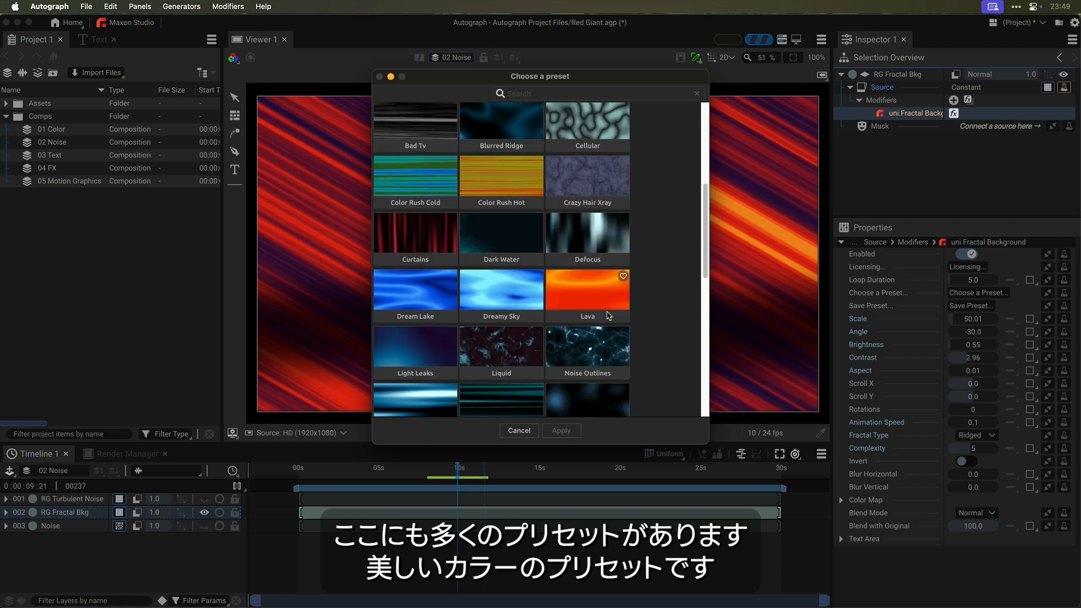
{"action": "scroll", "coordinate": [608, 315], "scroll_direction": "down", "scroll_amount": 10}
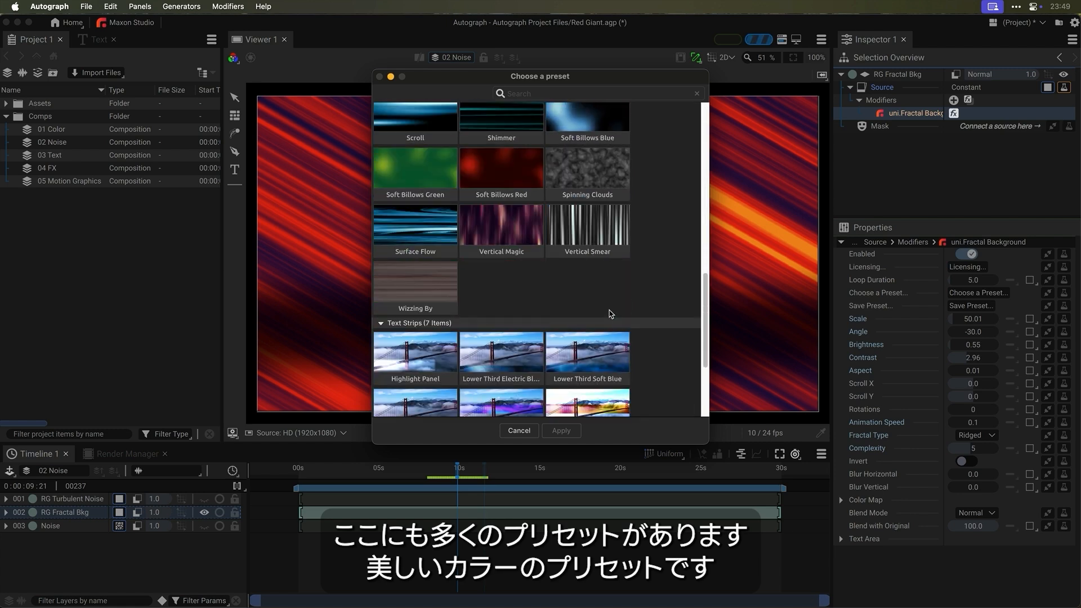
{"action": "scroll", "coordinate": [611, 313], "scroll_direction": "down", "scroll_amount": 5}
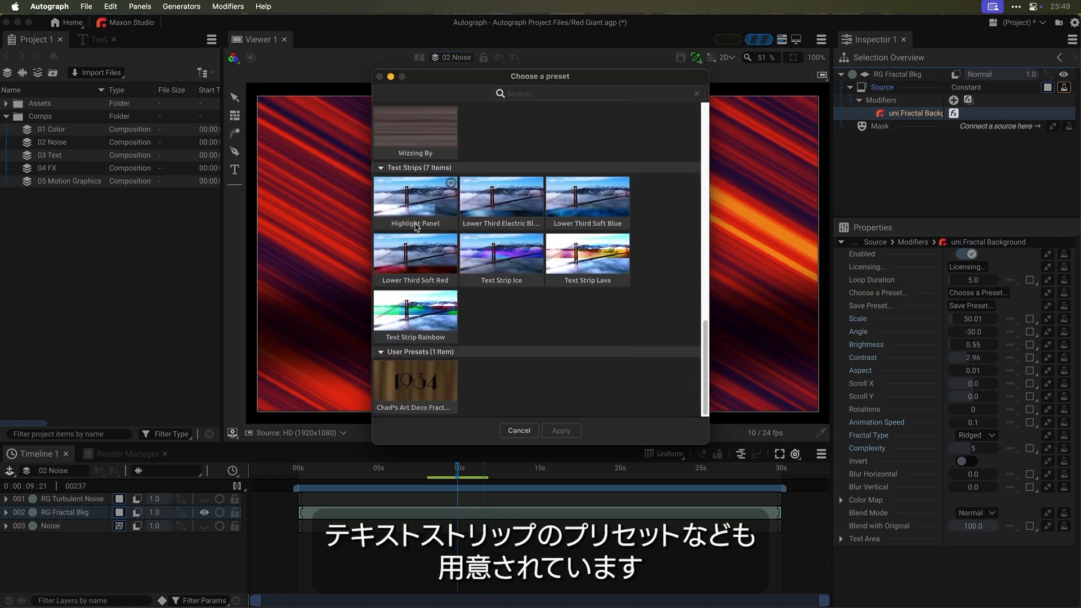
{"action": "scroll", "coordinate": [574, 318], "scroll_direction": "up", "scroll_amount": 15}
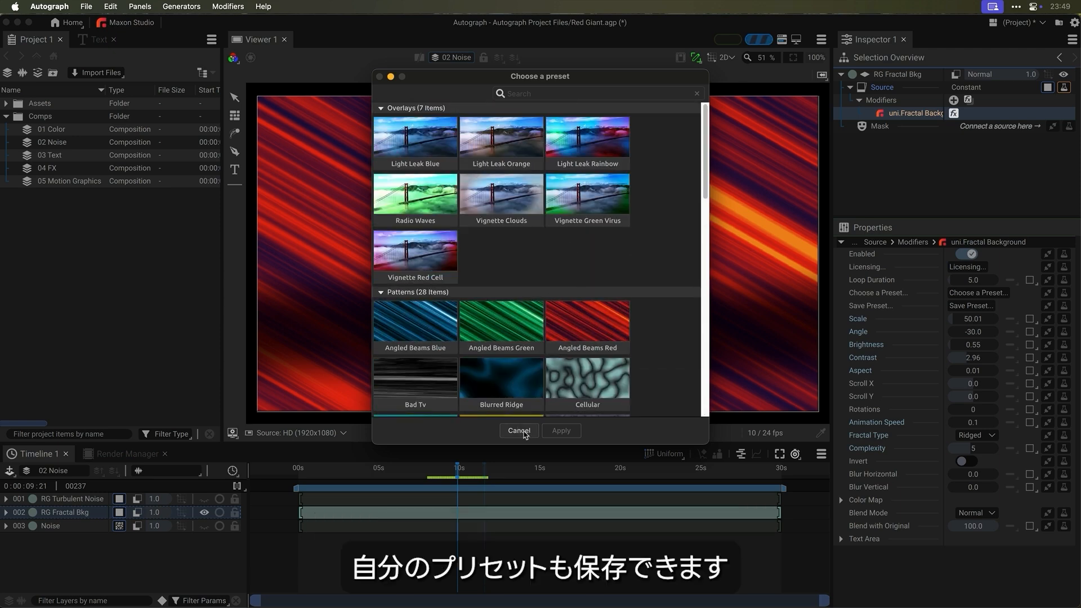
{"action": "scroll", "coordinate": [567, 315], "scroll_direction": "down", "scroll_amount": 20}
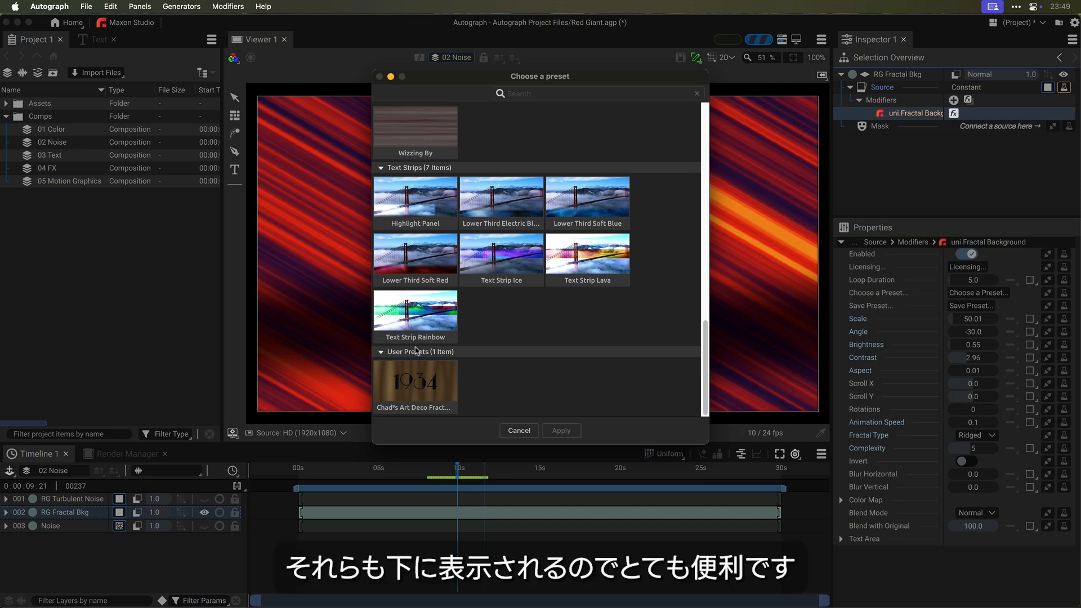
{"action": "scroll", "coordinate": [545, 291], "scroll_direction": "up", "scroll_amount": 4}
{"action": "scroll", "coordinate": [545, 291], "scroll_direction": "up", "scroll_amount": 5}
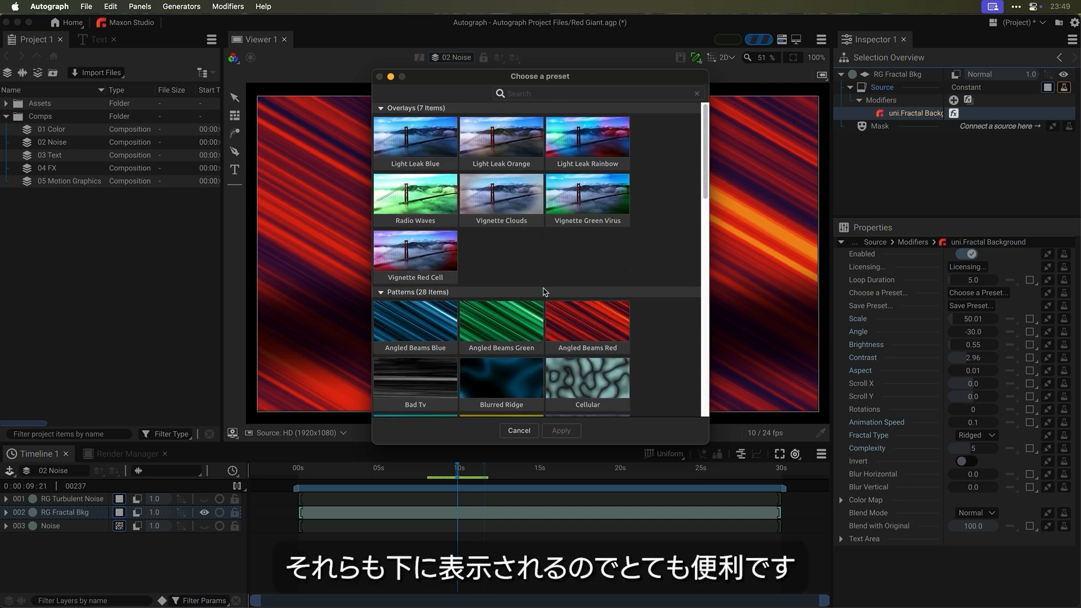
{"action": "left_click", "coordinate": [519, 430]}
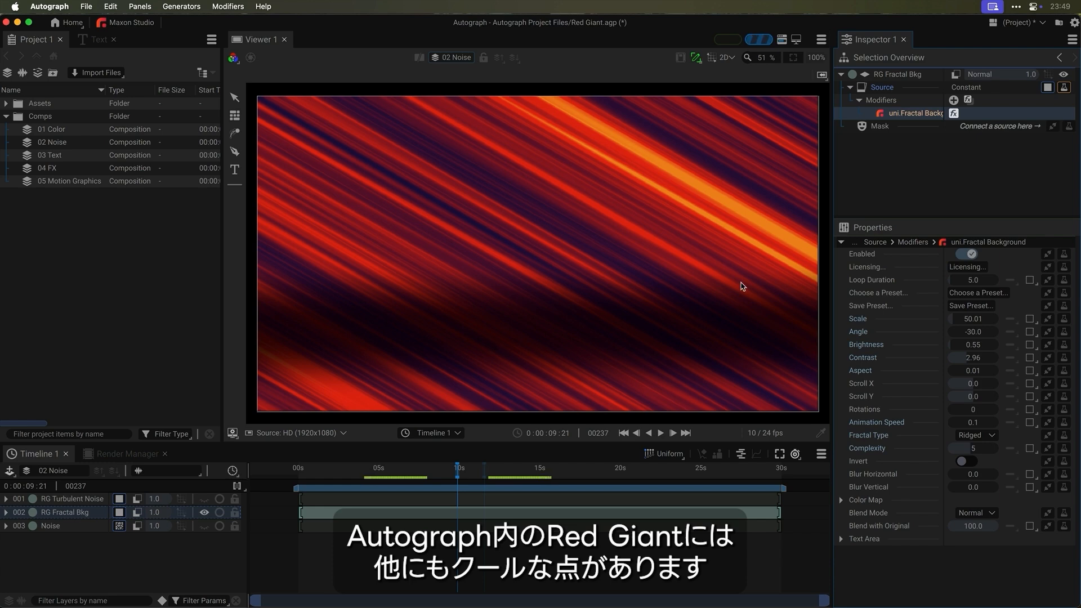
- Look through the modifiers available for the RG Fractal Bkg source, including Cosmo II and Film, and leave the list without adding any
{"action": "left_click", "coordinate": [1062, 90]}
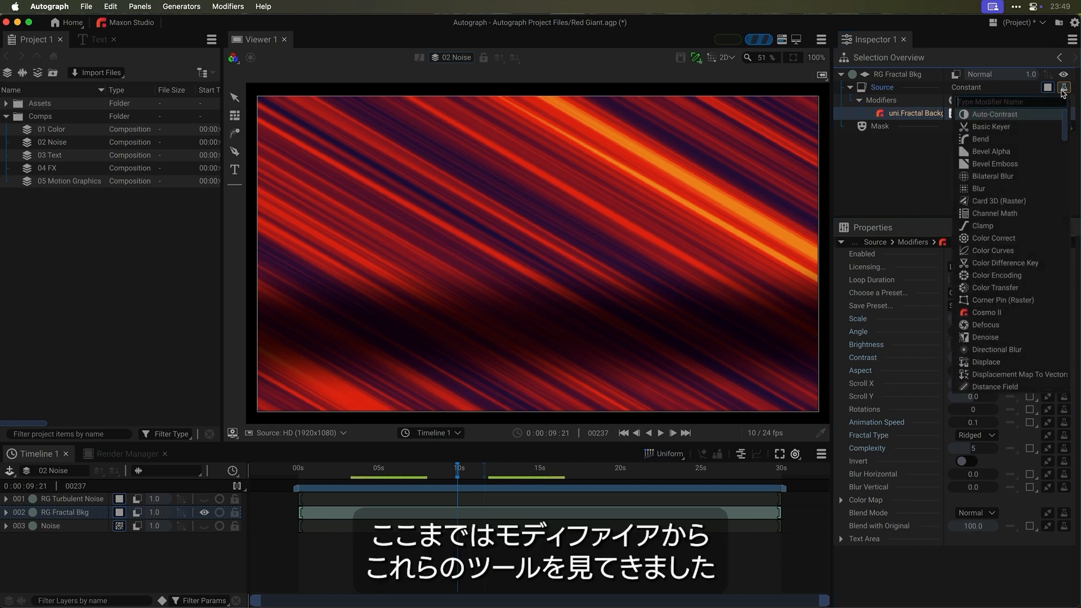
{"action": "scroll", "coordinate": [1011, 169], "scroll_direction": "down", "scroll_amount": 5}
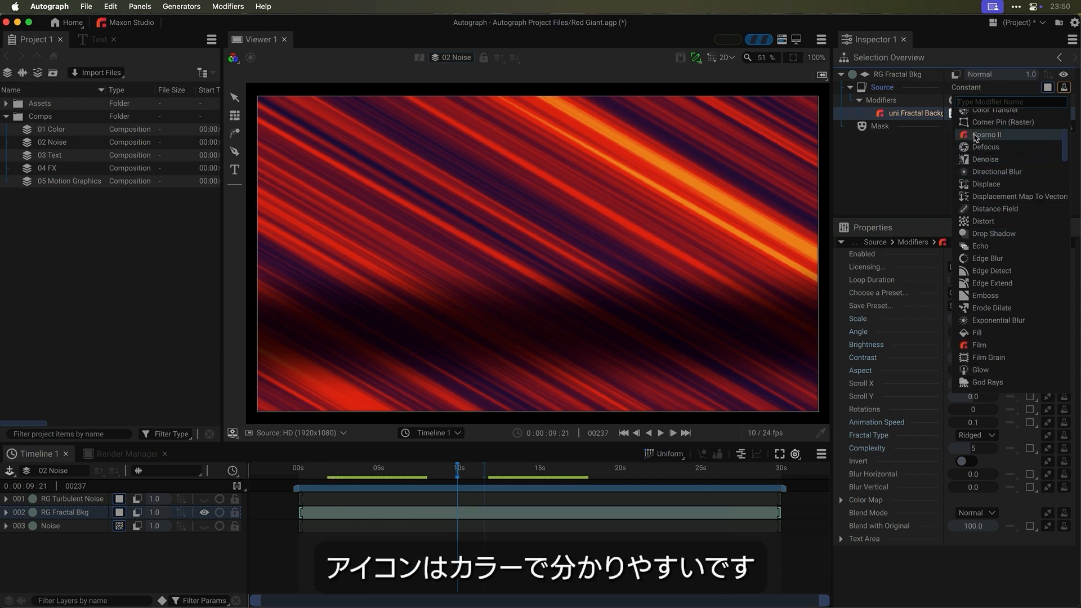
{"action": "scroll", "coordinate": [979, 337], "scroll_direction": "down", "scroll_amount": 3}
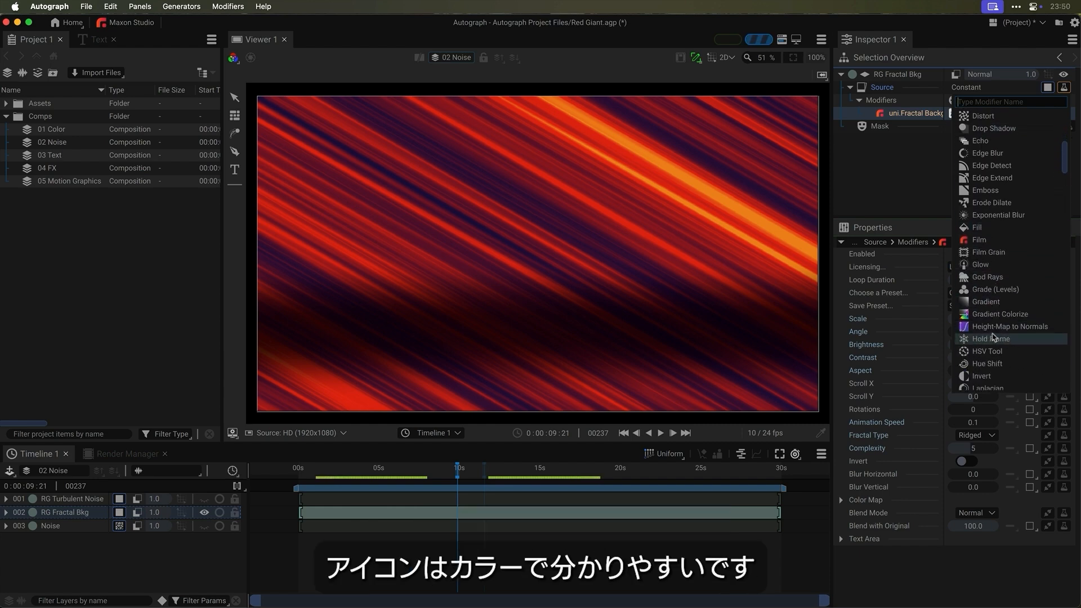
{"action": "left_click", "coordinate": [887, 172]}
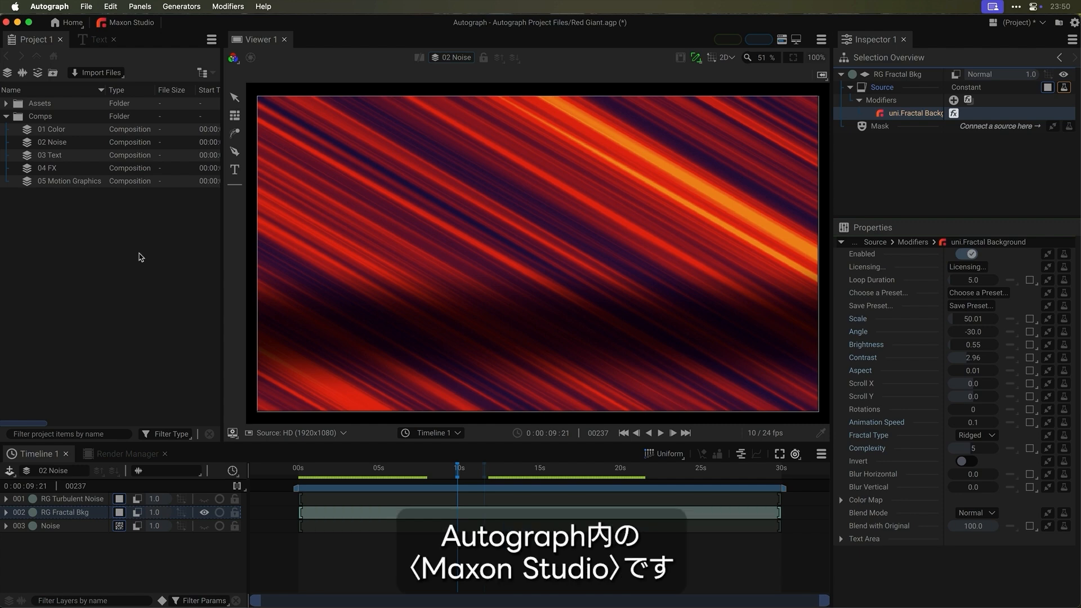
- Open Maxon Studio, examine the Array Gun presets from the Motion Graphics category, and return to the plugins without applying any
{"action": "left_click", "coordinate": [127, 24]}
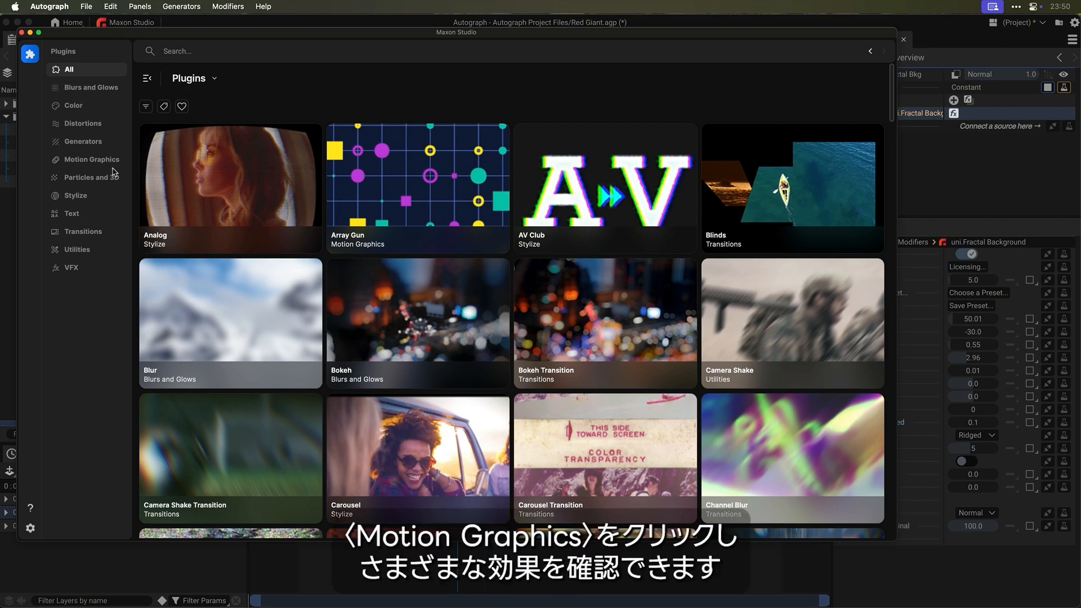
{"action": "left_click", "coordinate": [95, 162]}
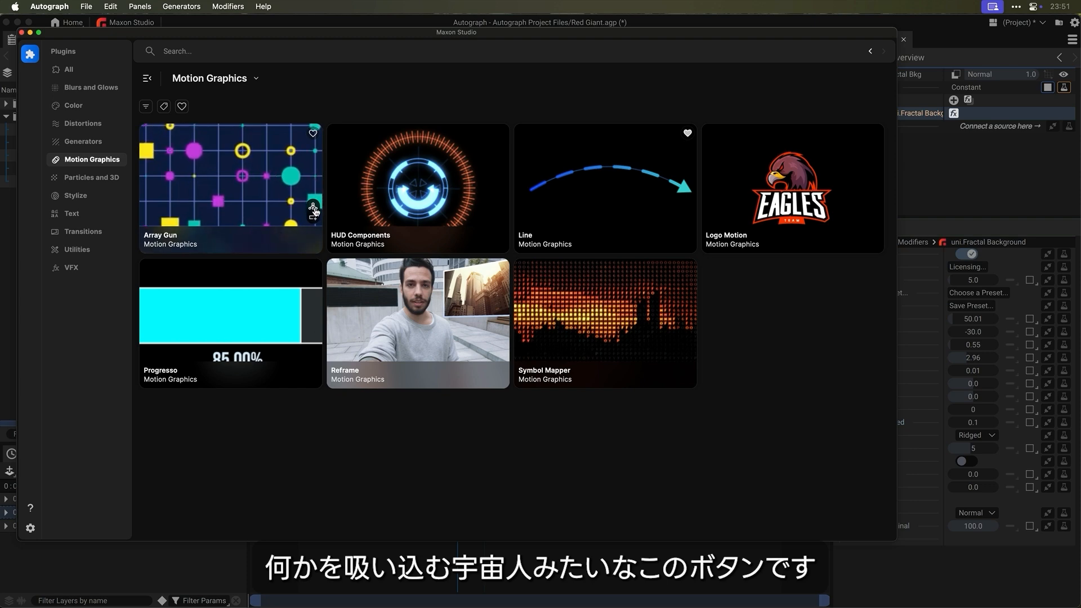
{"action": "left_click", "coordinate": [313, 207]}
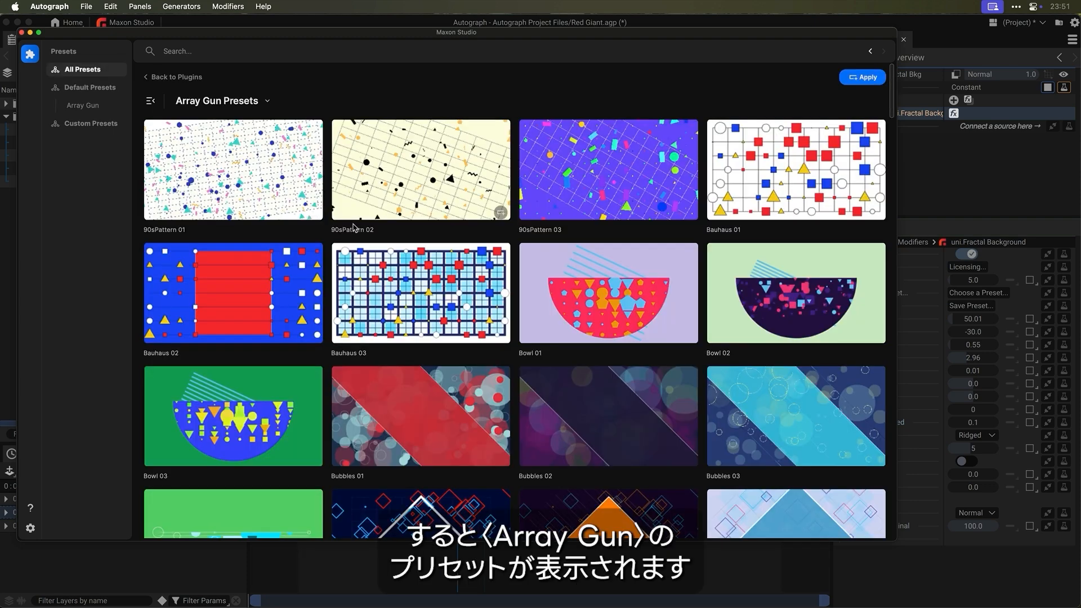
{"action": "scroll", "coordinate": [619, 197], "scroll_direction": "down", "scroll_amount": 5}
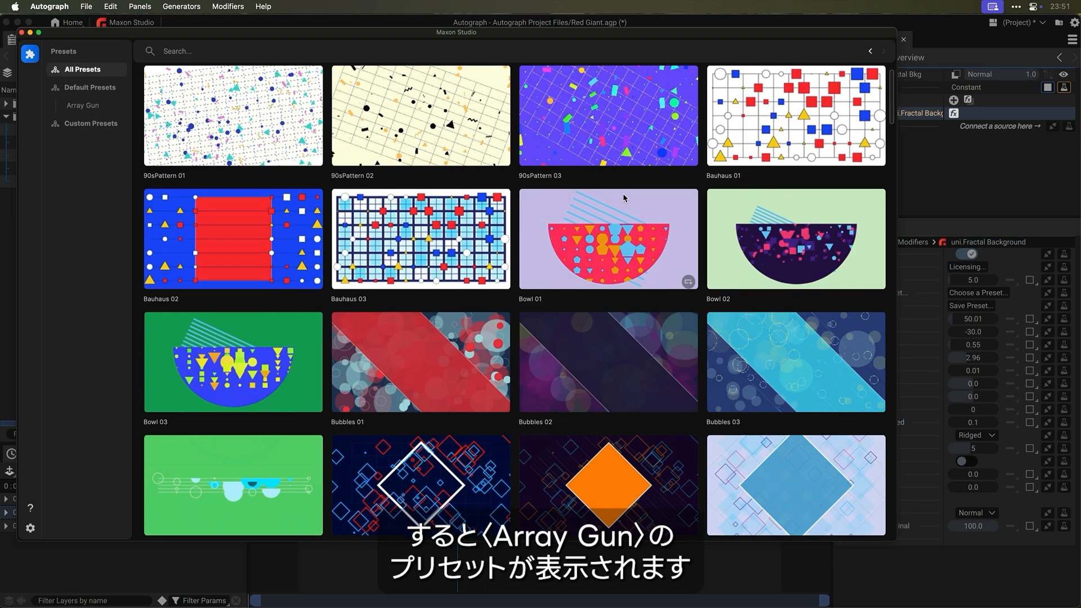
{"action": "scroll", "coordinate": [623, 198], "scroll_direction": "down", "scroll_amount": 15}
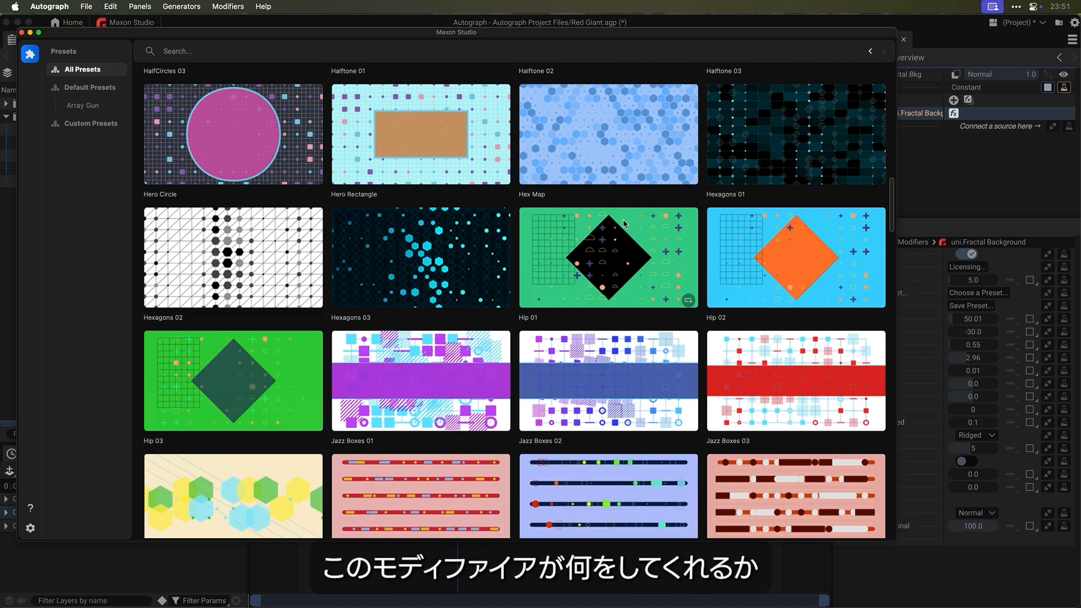
{"action": "scroll", "coordinate": [623, 224], "scroll_direction": "down", "scroll_amount": 16}
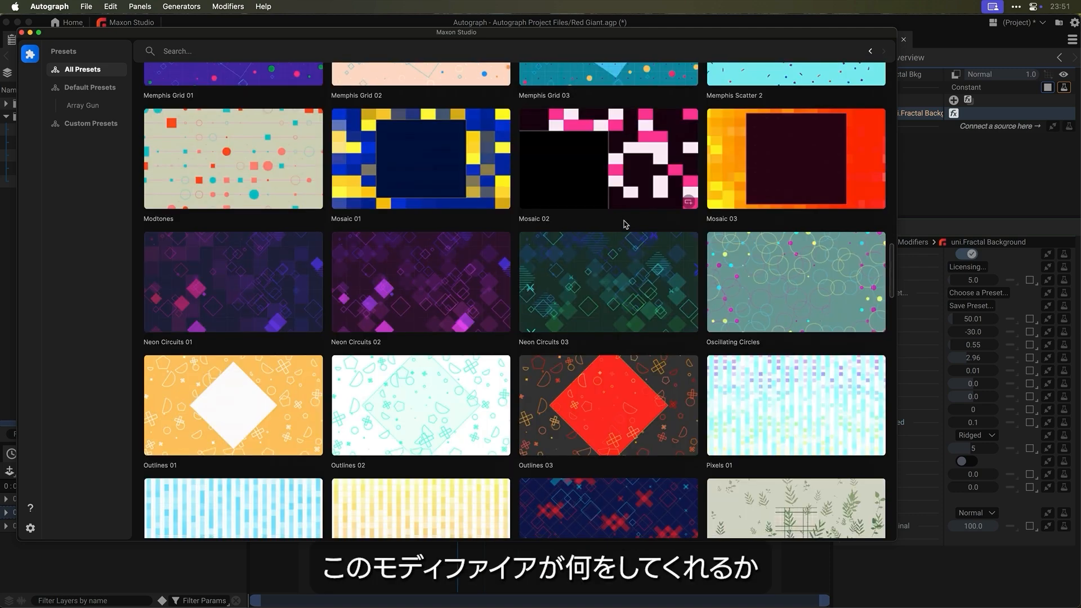
{"action": "scroll", "coordinate": [624, 223], "scroll_direction": "down", "scroll_amount": 1}
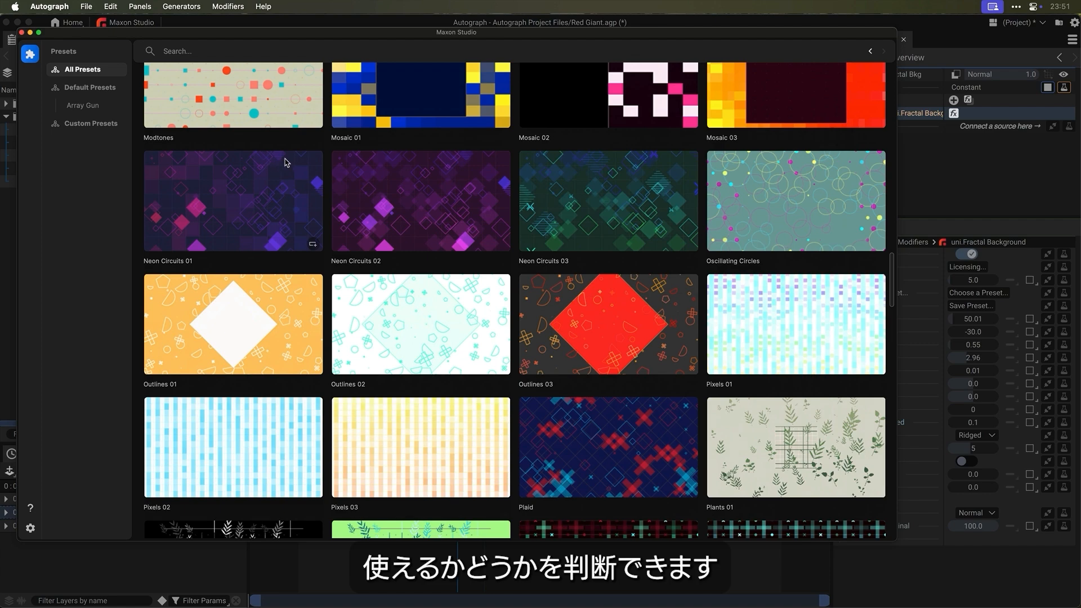
{"action": "scroll", "coordinate": [285, 163], "scroll_direction": "up", "scroll_amount": 18}
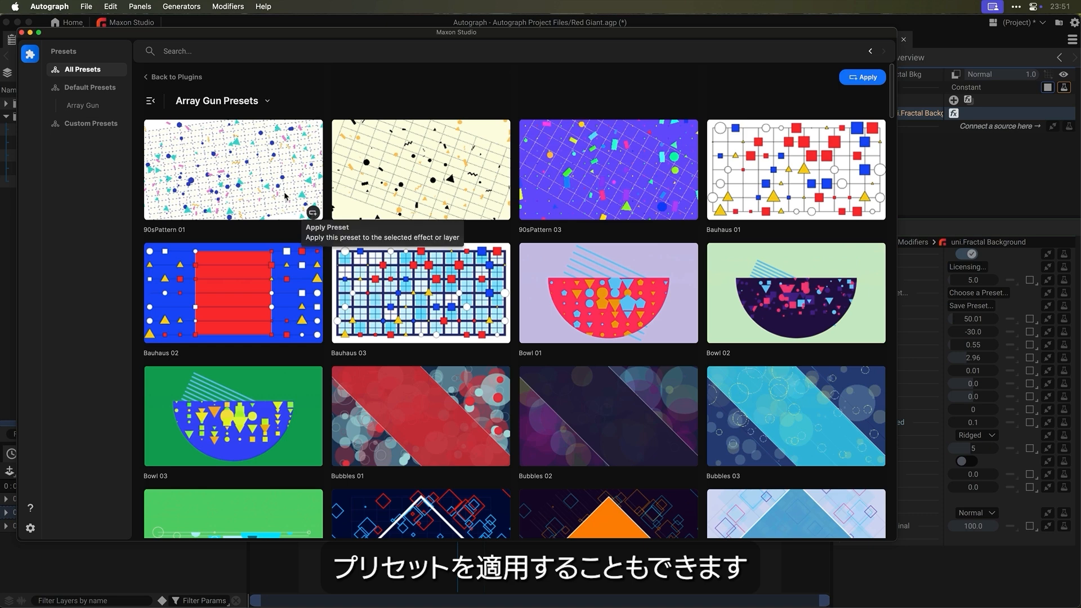
{"action": "left_click", "coordinate": [166, 81]}
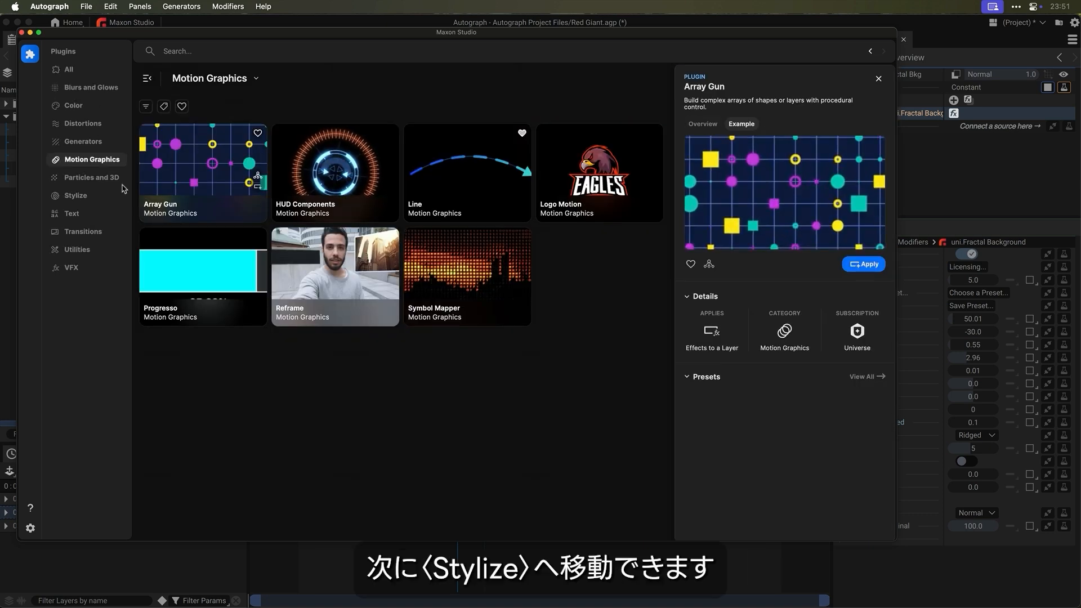
- Browse the Stylize and Color plugin categories in Maxon Studio, finishing in Stylize
{"action": "left_click", "coordinate": [72, 197]}
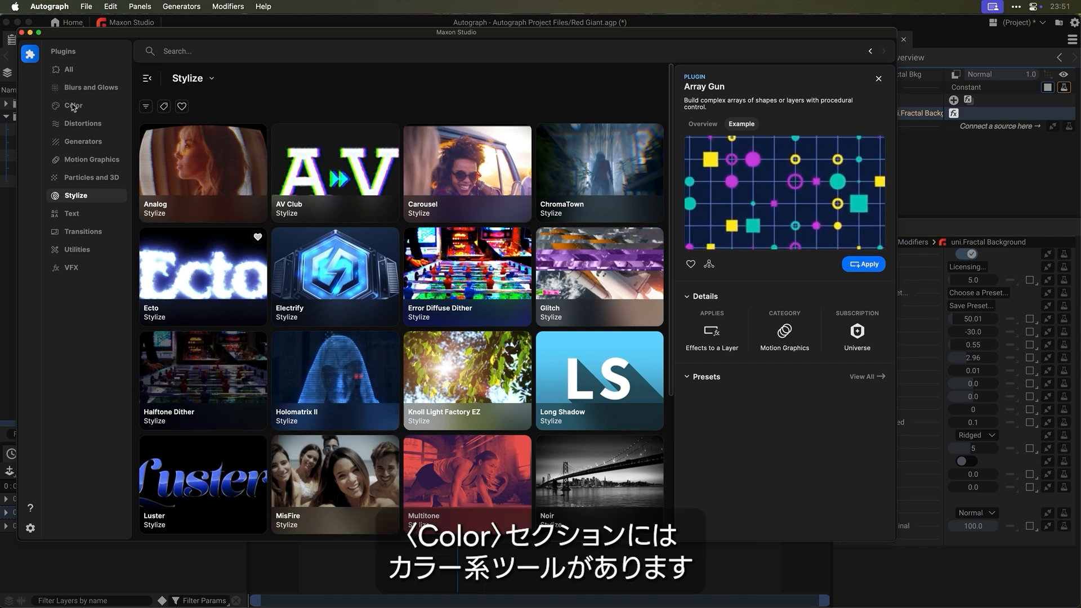
{"action": "left_click", "coordinate": [72, 106]}
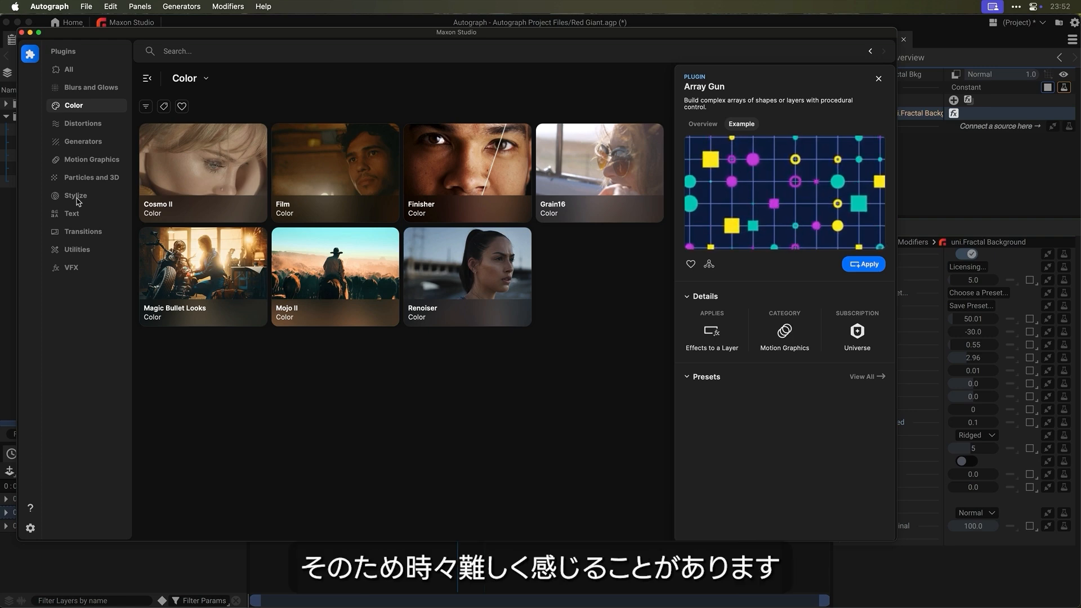
{"action": "left_click", "coordinate": [77, 199]}
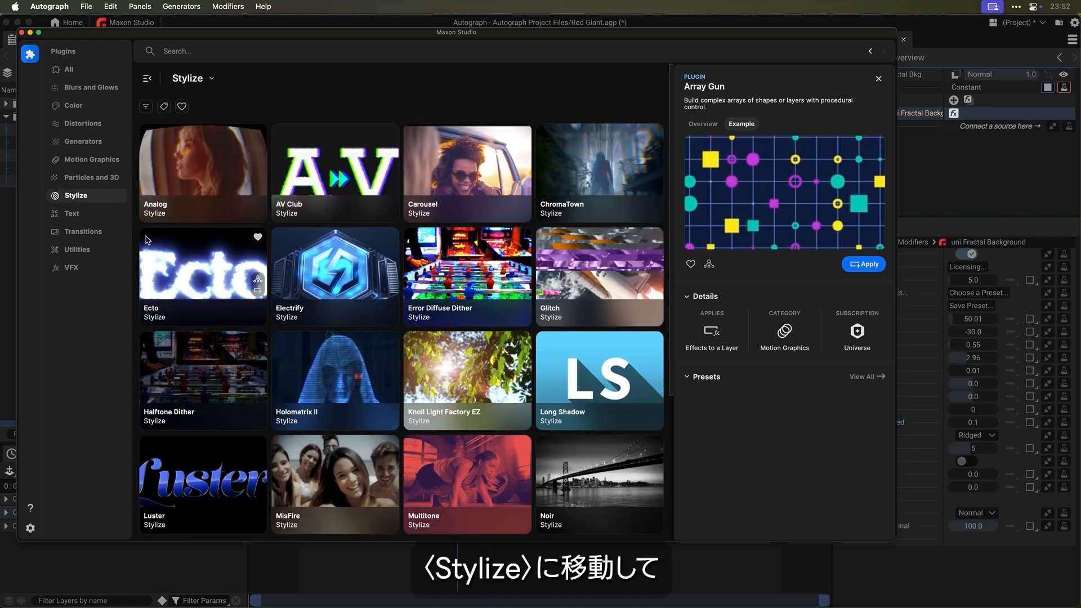
- Show the details of the Ecto plugin, view its example and skim through its overview video
{"action": "scroll", "coordinate": [200, 293], "scroll_direction": "down", "scroll_amount": 1}
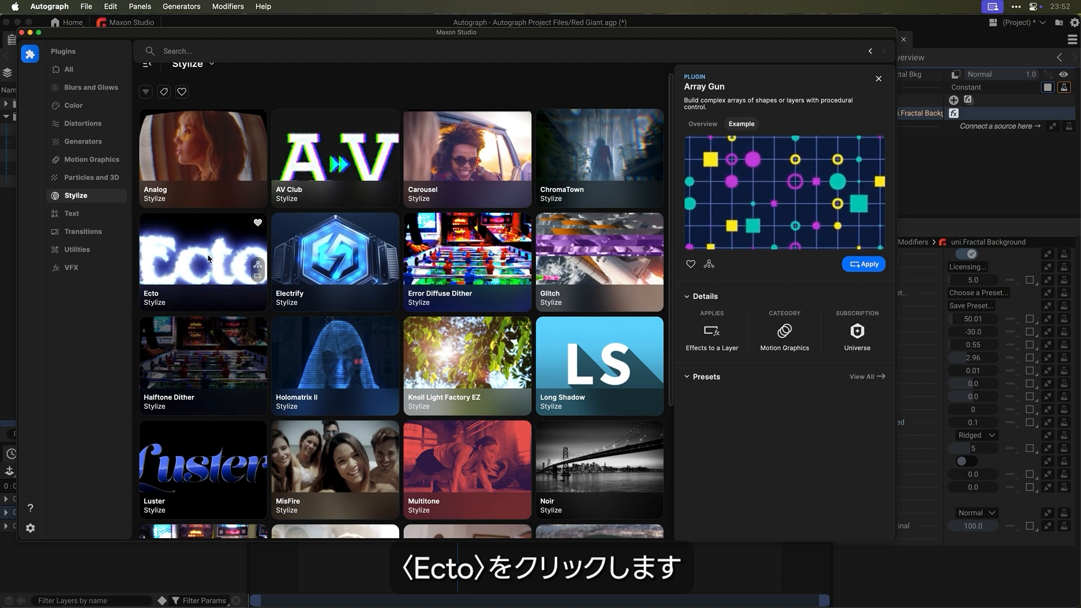
{"action": "left_click", "coordinate": [190, 255]}
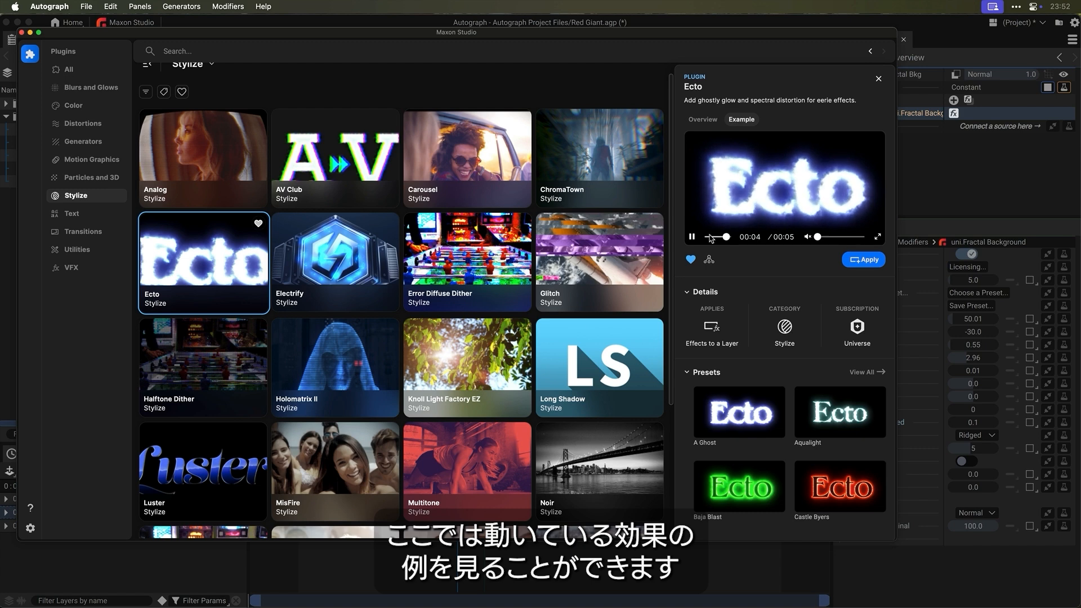
{"action": "left_click", "coordinate": [703, 121]}
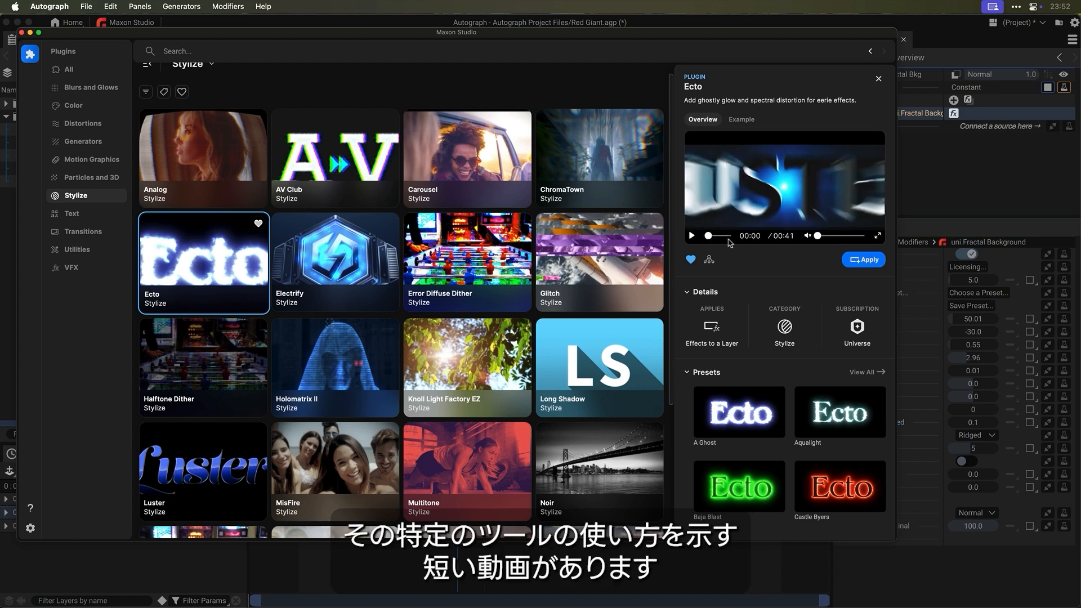
{"action": "left_click_drag", "start_coordinate": [711, 239], "coordinate": [717, 239]}
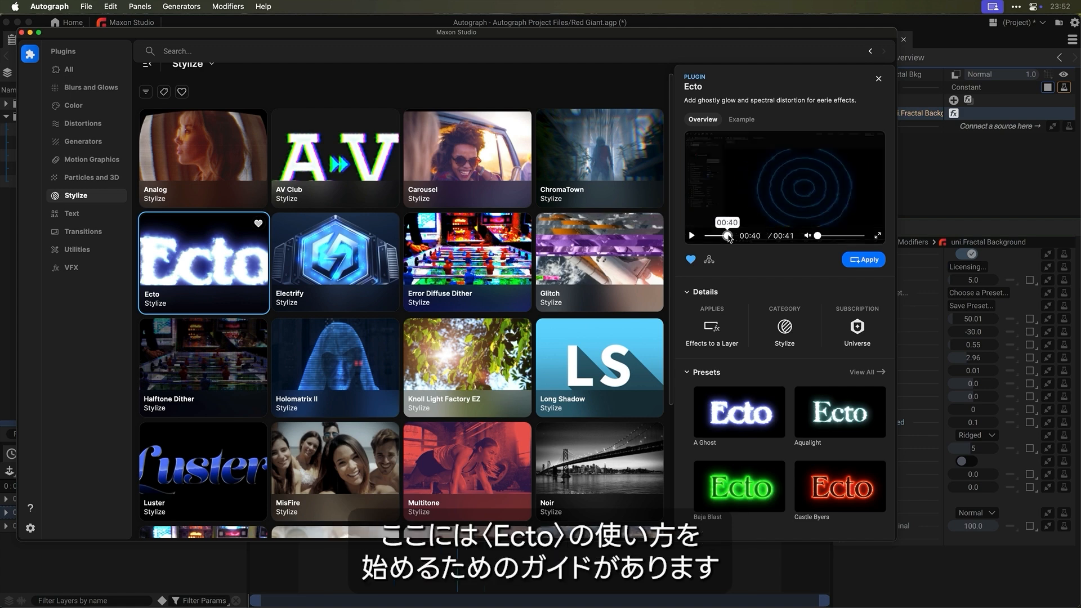
{"action": "left_click_drag", "start_coordinate": [718, 239], "coordinate": [729, 239]}
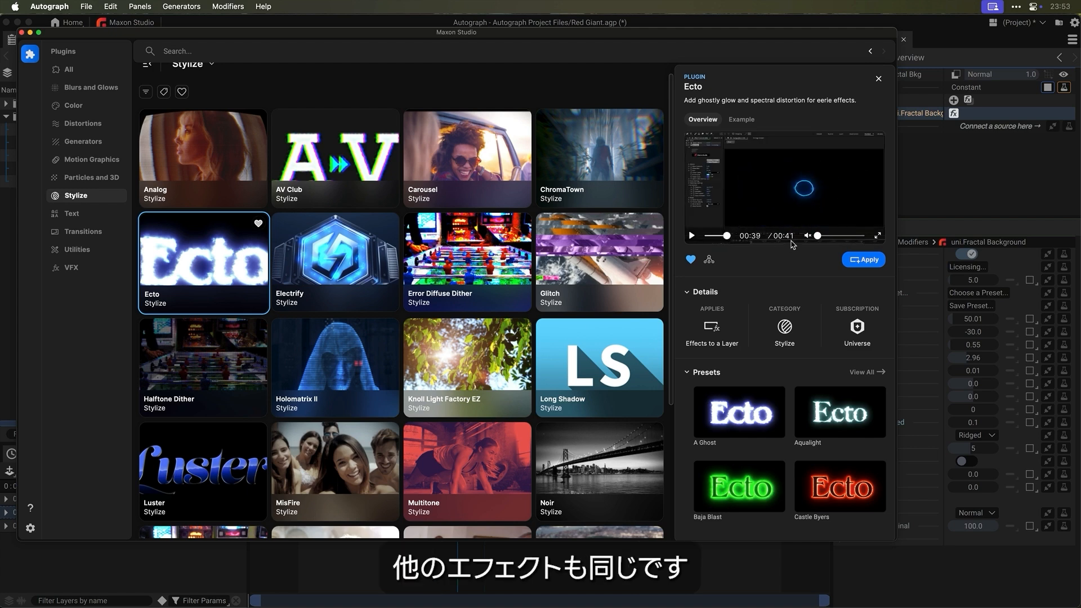
- Skim through the overview video of the ChromaTown plugin and close Maxon Studio
{"action": "left_click", "coordinate": [597, 147]}
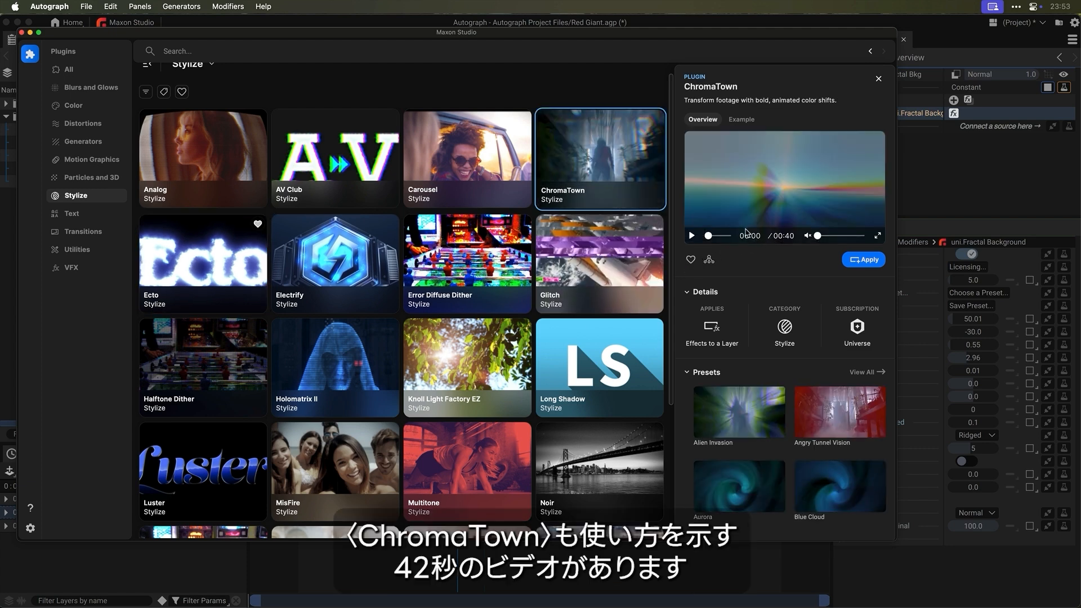
{"action": "left_click_drag", "start_coordinate": [708, 235], "coordinate": [726, 239]}
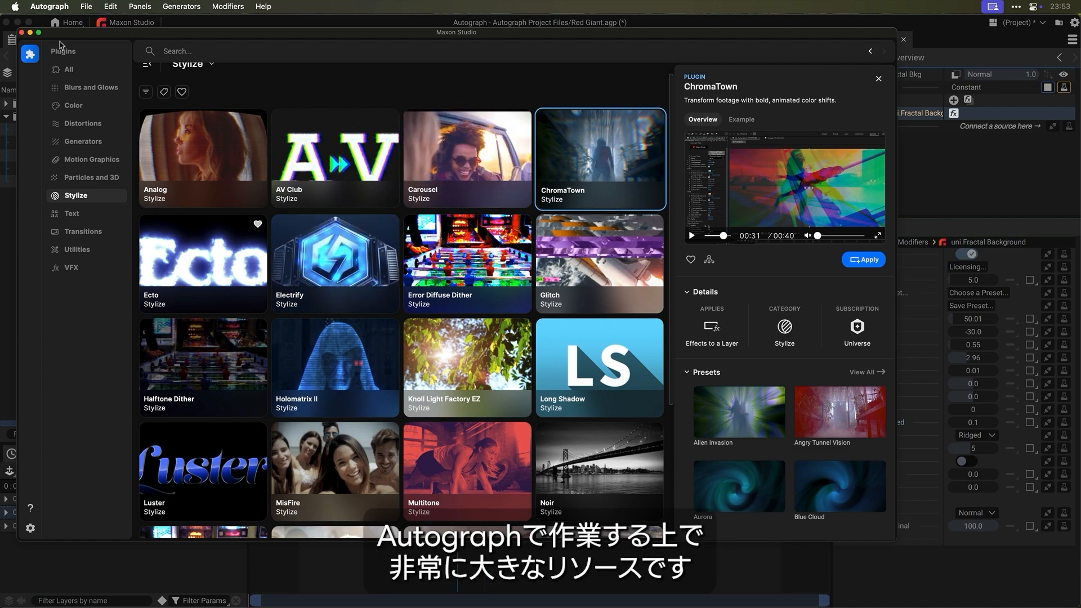
{"action": "left_click", "coordinate": [22, 33]}
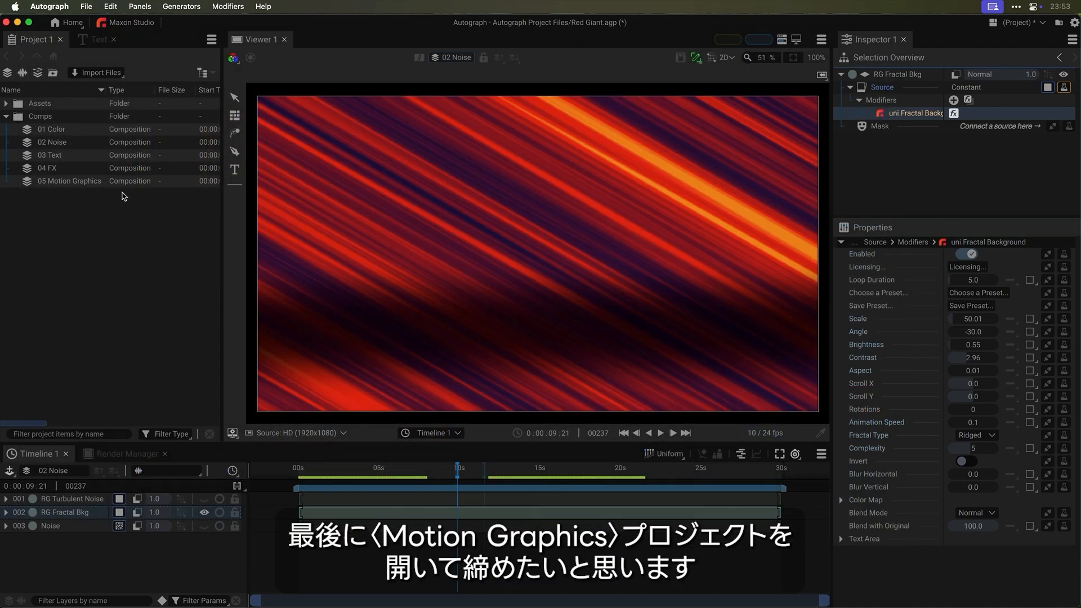
- In the 05 Motion Graphics composition, hide the HUD Components layer and display the uni.Progresso modifier properties of the Progresso layer
{"action": "double_click", "coordinate": [30, 181]}
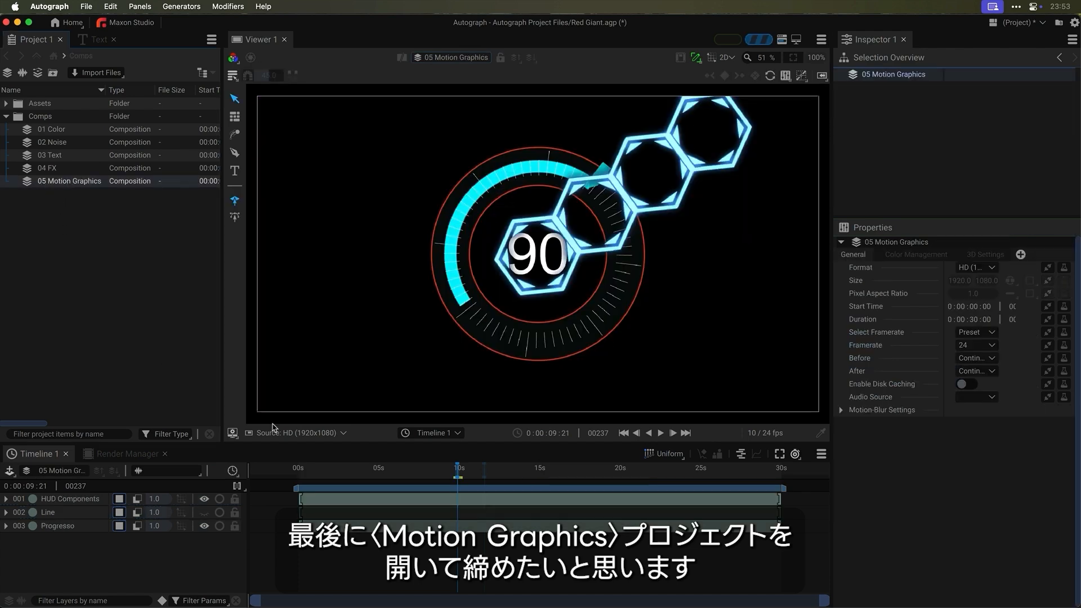
{"action": "left_click", "coordinate": [204, 499]}
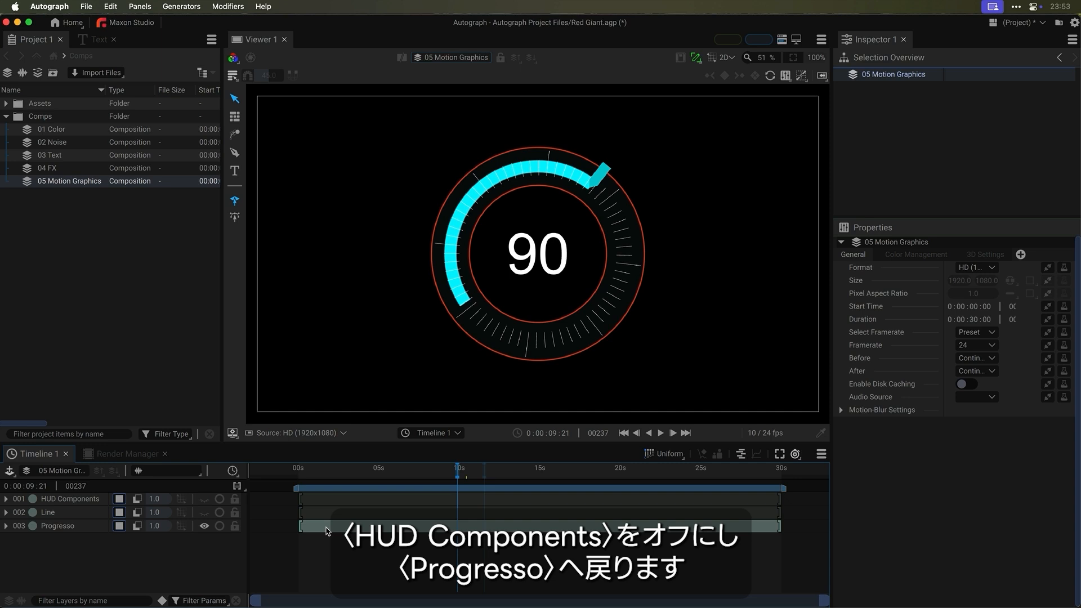
{"action": "left_click", "coordinate": [328, 529]}
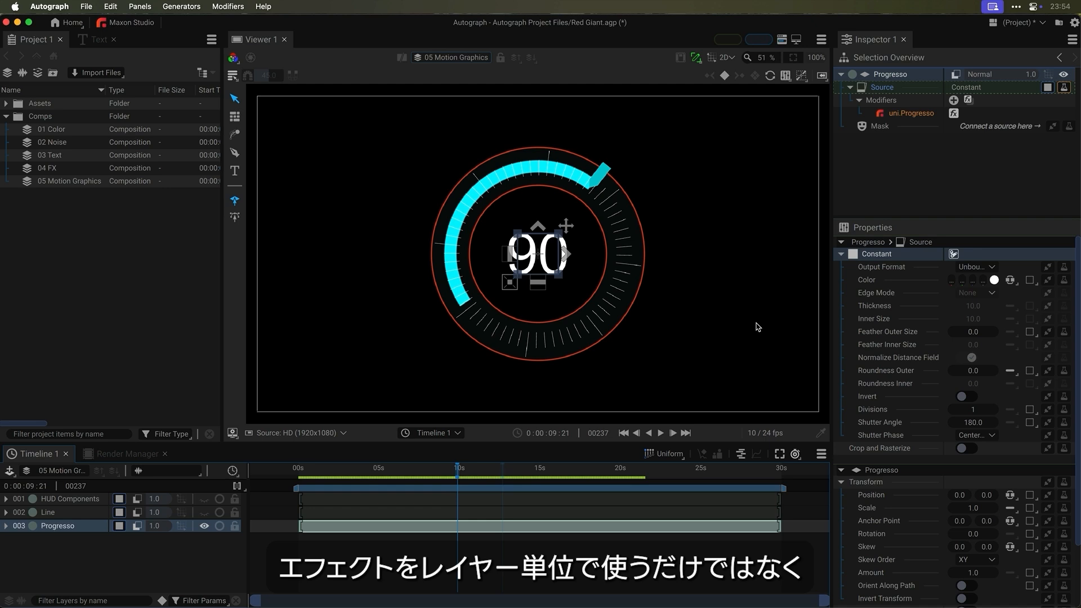
{"action": "left_click", "coordinate": [912, 114]}
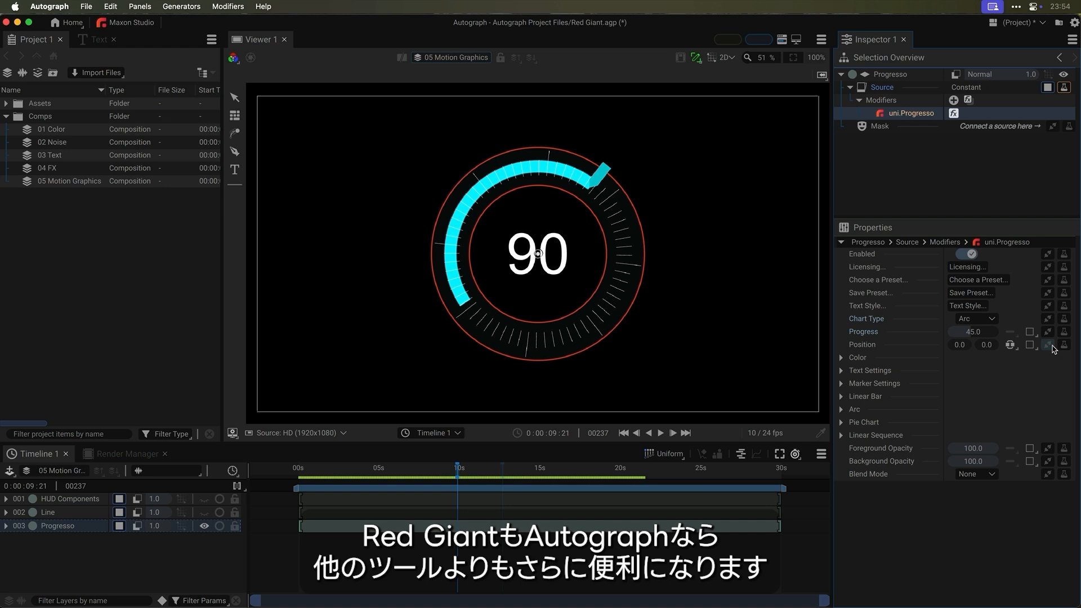
- Drive the Progress parameter of the uni.Progresso modifier with an Oscillate generator
{"action": "left_click", "coordinate": [888, 337]}
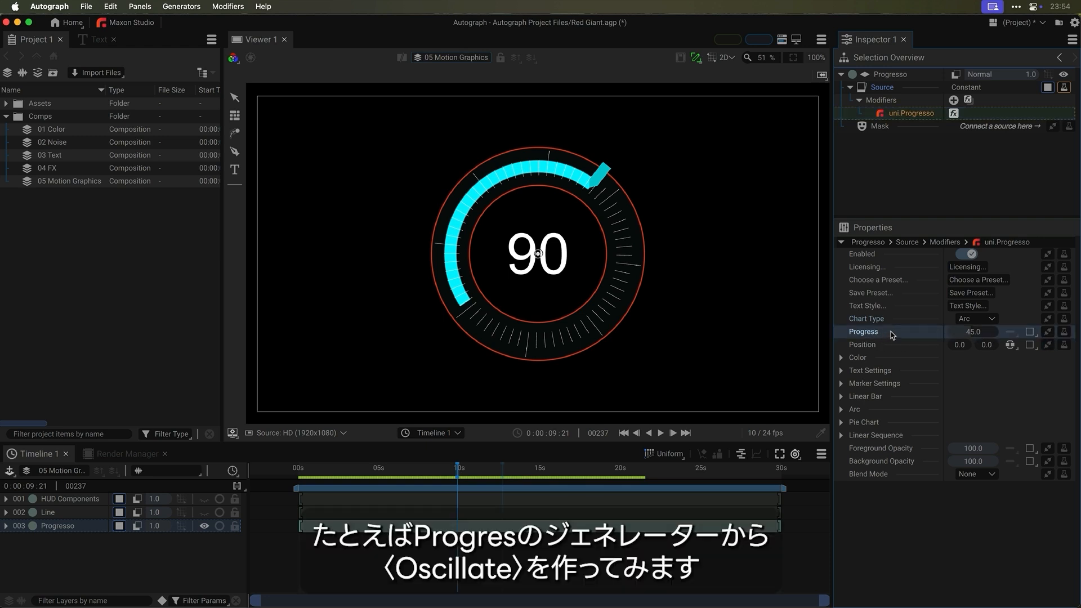
{"action": "left_click", "coordinate": [1047, 332]}
{"action": "scroll", "coordinate": [1021, 421], "scroll_direction": "down", "scroll_amount": 3}
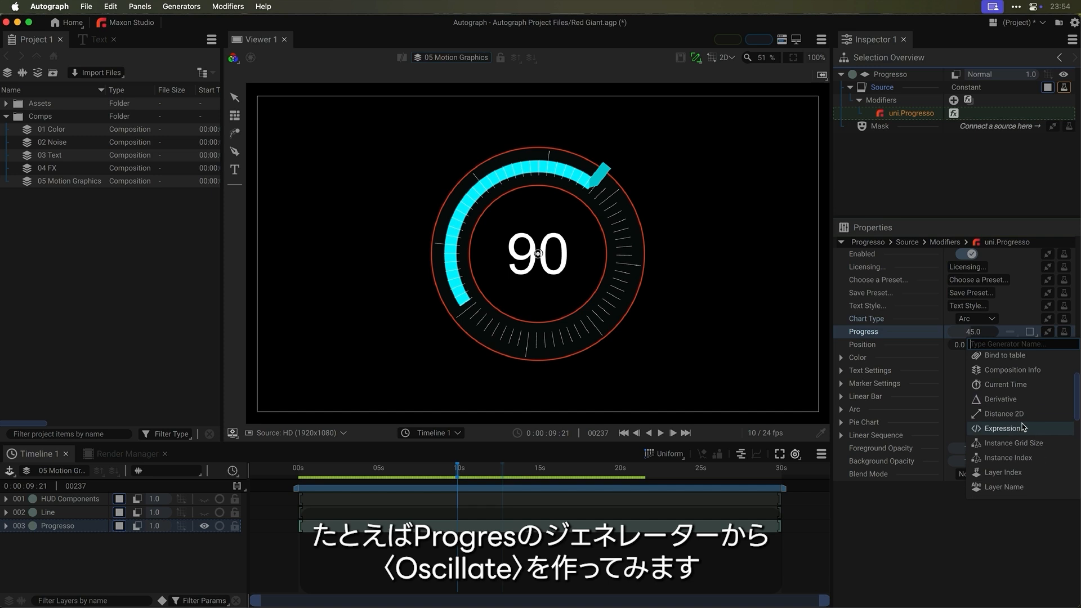
{"action": "scroll", "coordinate": [1016, 440], "scroll_direction": "down", "scroll_amount": 3}
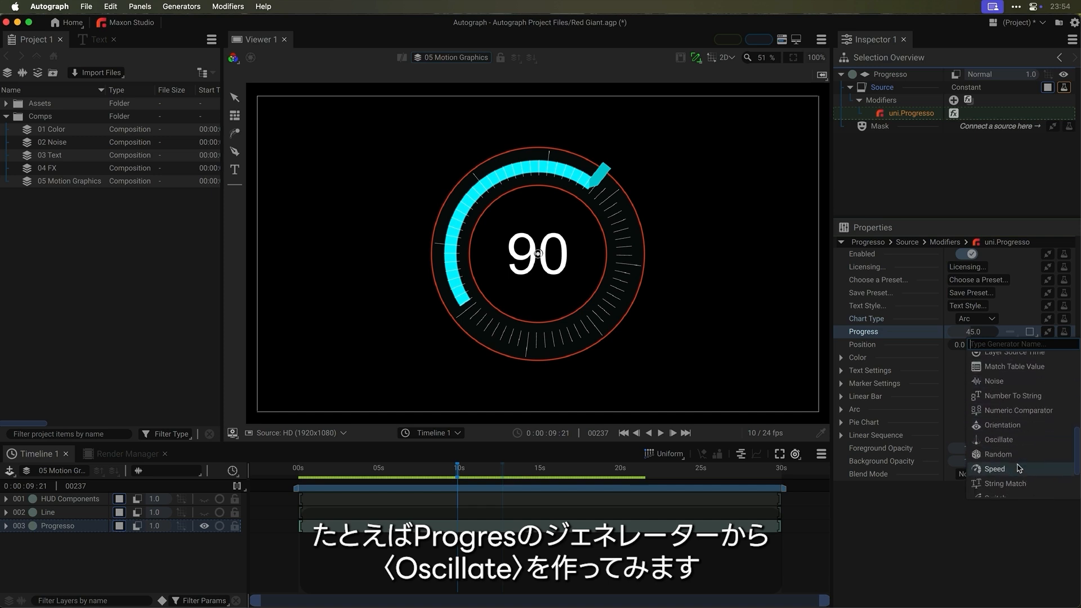
{"action": "left_click", "coordinate": [999, 439]}
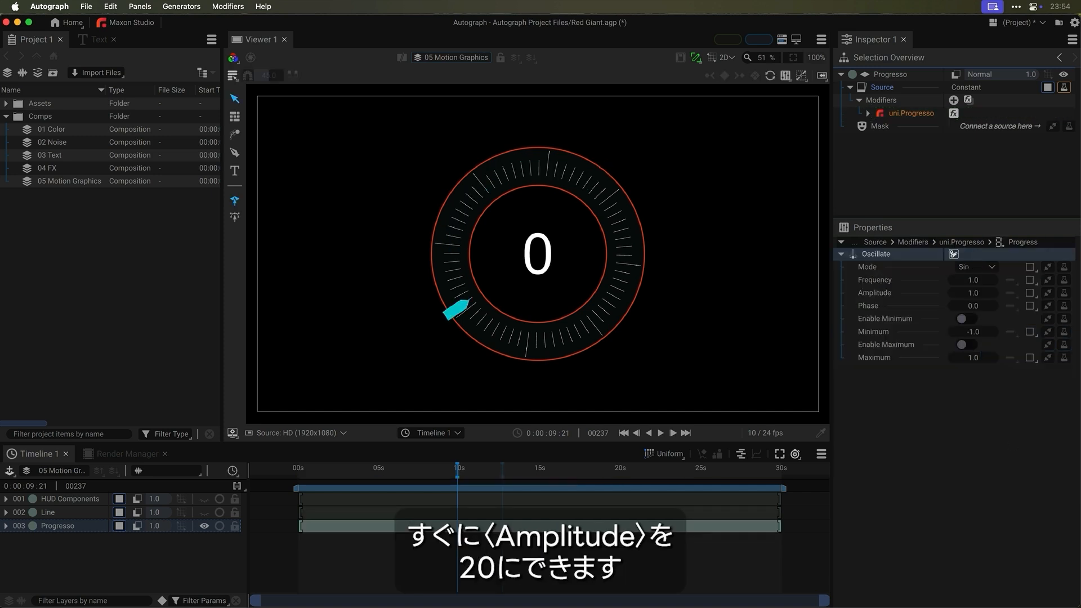
- Set the Oscillate generator's Amplitude to 20 and its Frequency to 0.5
{"action": "left_click", "coordinate": [977, 293]}
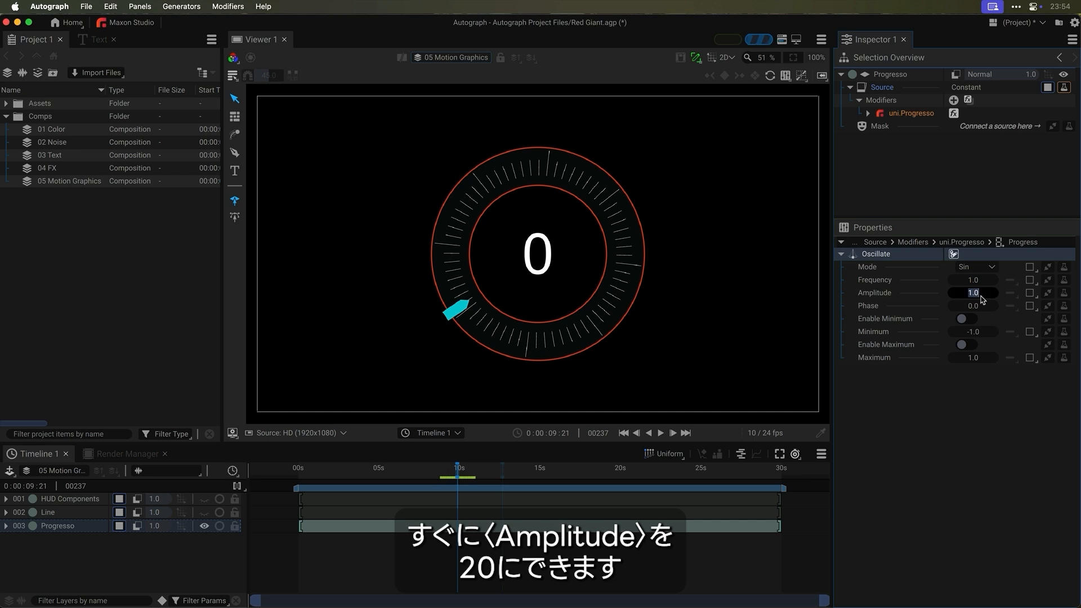
{"action": "type", "text": "20"}
{"action": "key", "text": "Return"}
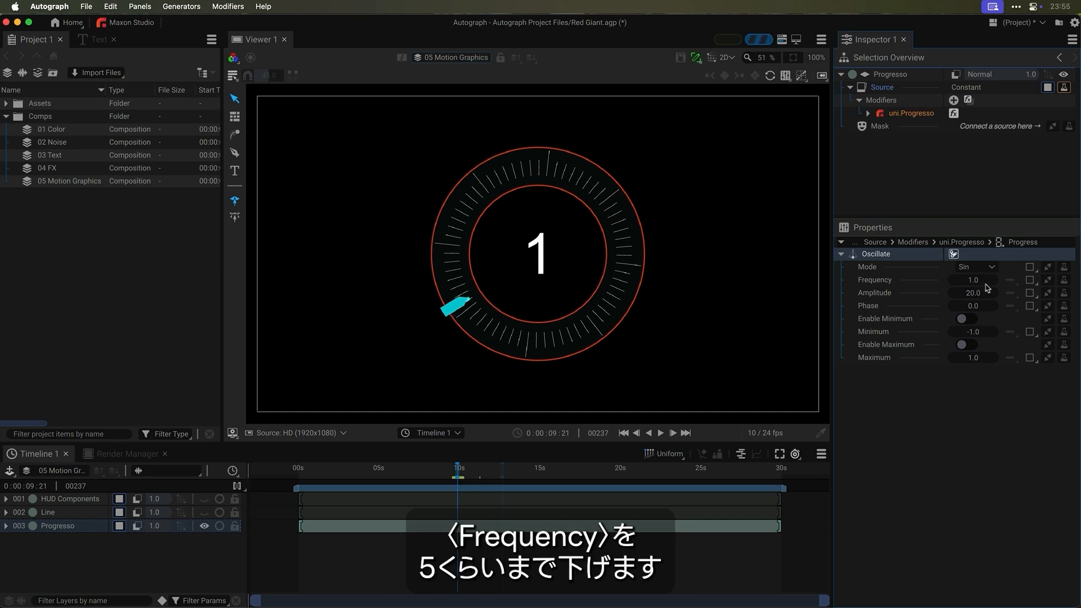
{"action": "left_click", "coordinate": [986, 283]}
{"action": "type", "text": "0.5"}
{"action": "key", "text": "Return"}
- Play back the oscillating gauge from between the 5 and 10 second marks and stop playback
{"action": "left_click", "coordinate": [420, 475]}
{"action": "key", "text": "space"}
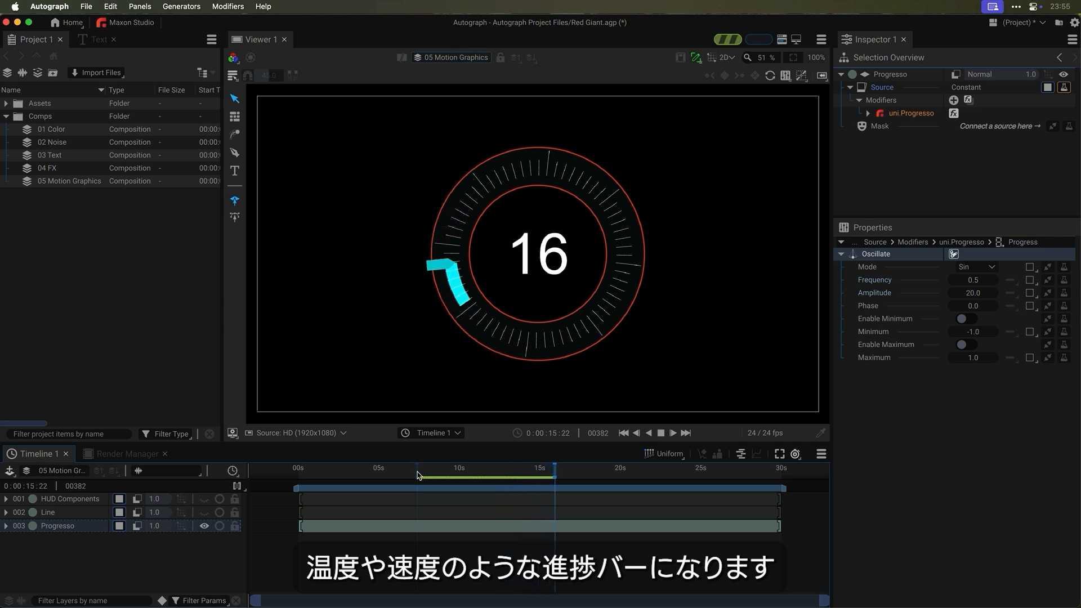
{"action": "key", "text": "space"}
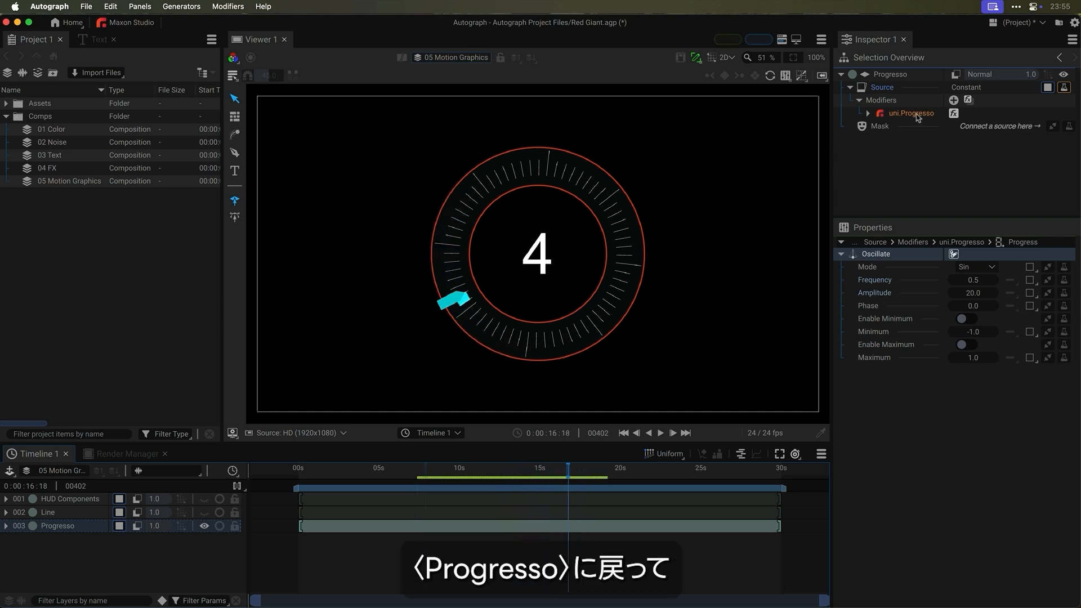
- Remove the Oscillate generator from the Progress parameter and return to the uni.Progresso properties
{"action": "left_click", "coordinate": [919, 114]}
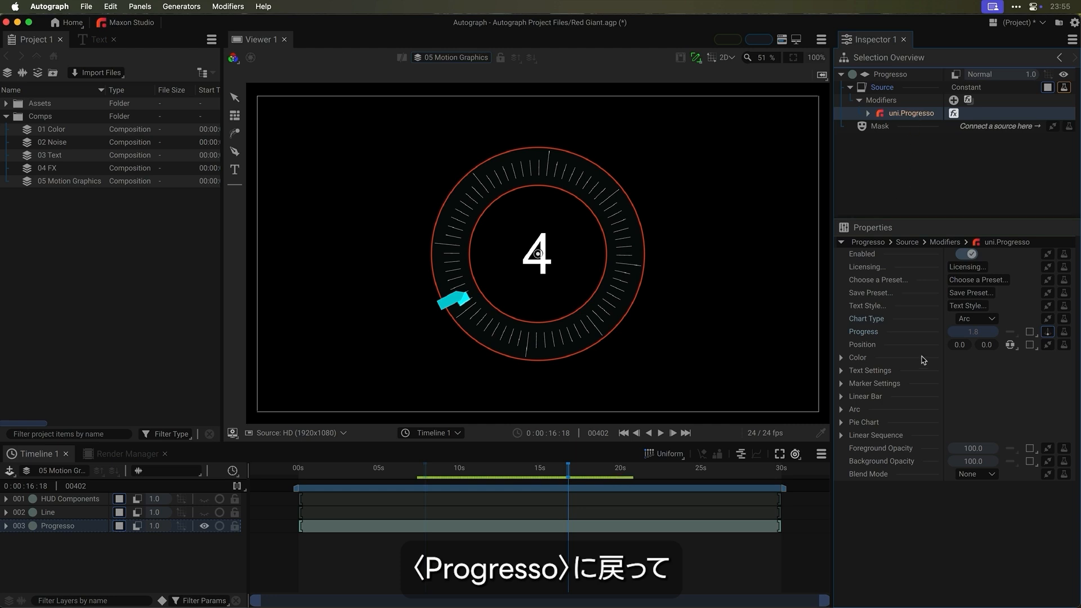
{"action": "left_click", "coordinate": [868, 114]}
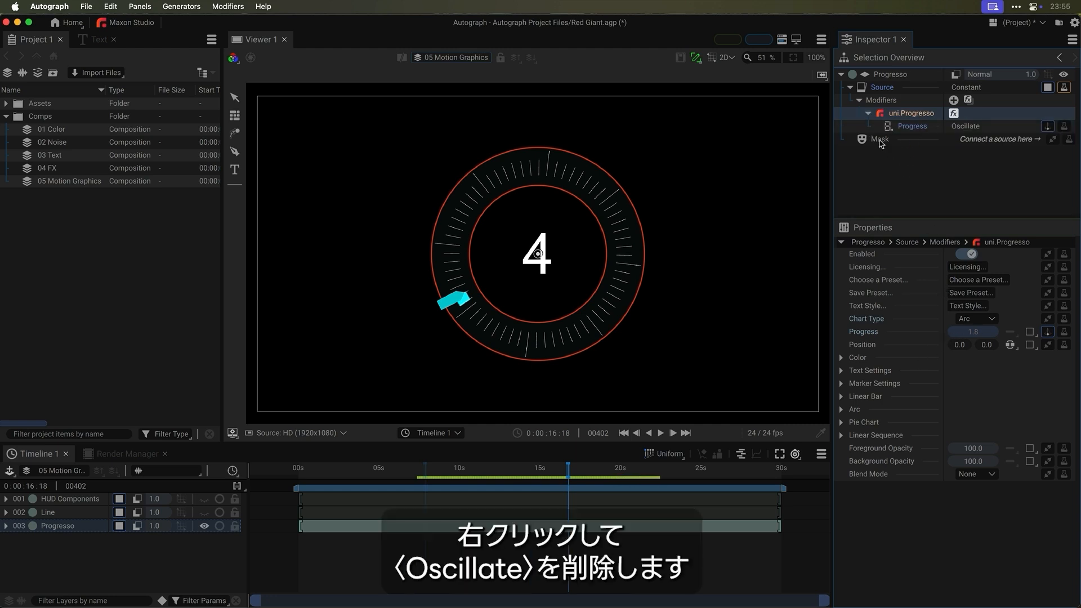
{"action": "right_click", "coordinate": [920, 128]}
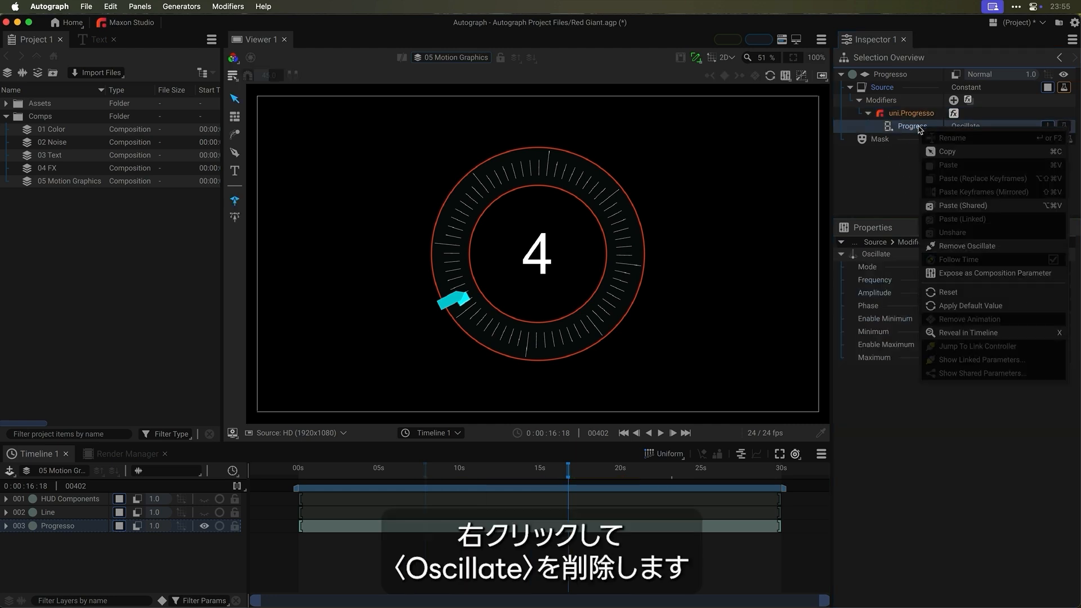
{"action": "left_click", "coordinate": [982, 248]}
{"action": "left_click", "coordinate": [913, 115]}
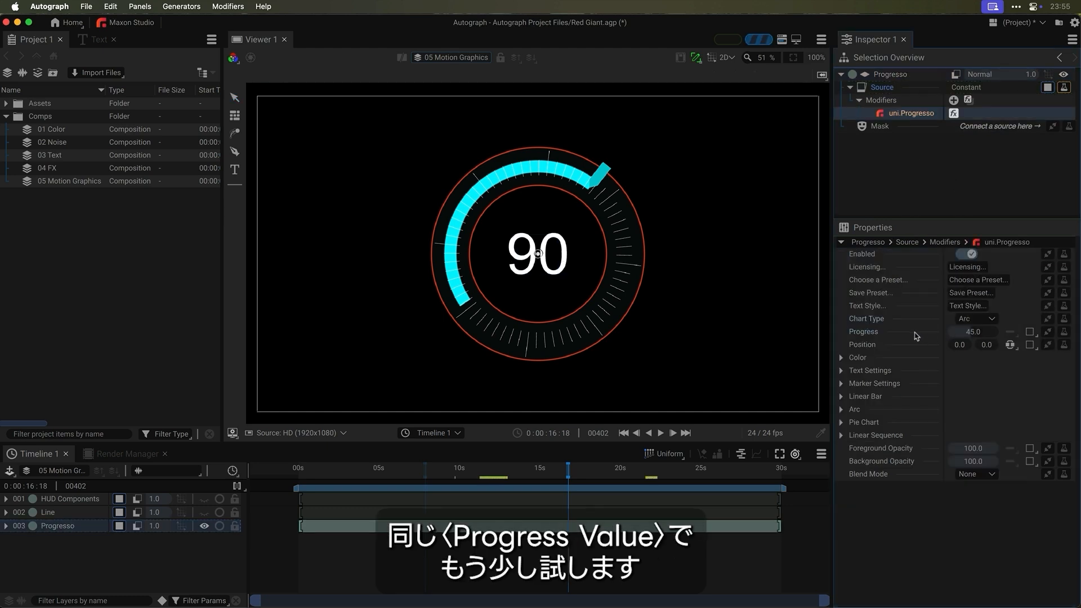
- Drive the Progress parameter with a Current Time generator and expand its settings
{"action": "left_click", "coordinate": [1030, 333]}
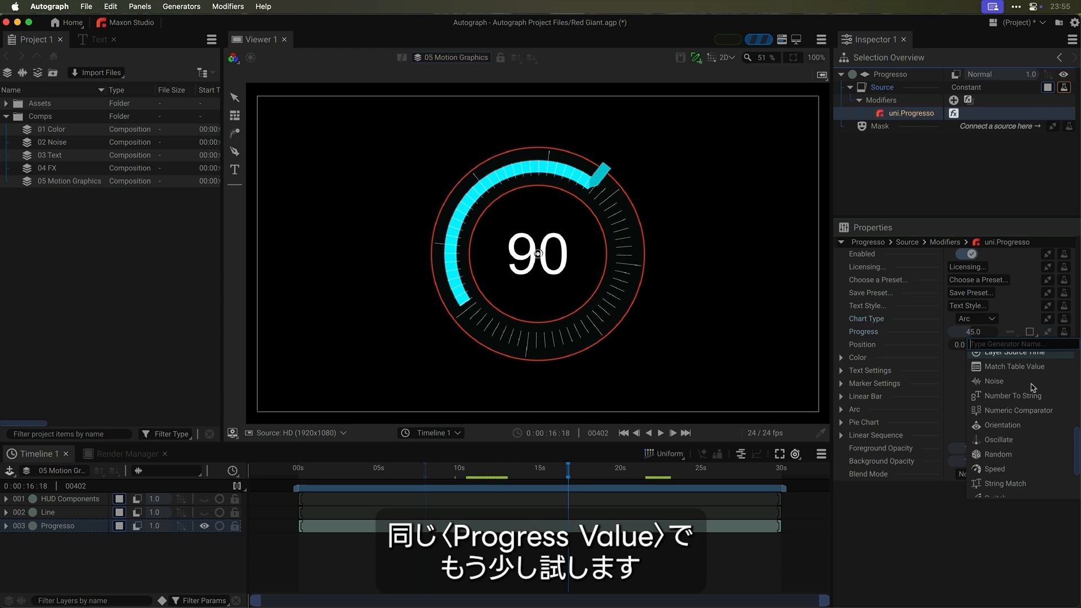
{"action": "scroll", "coordinate": [1032, 440], "scroll_direction": "up", "scroll_amount": 8}
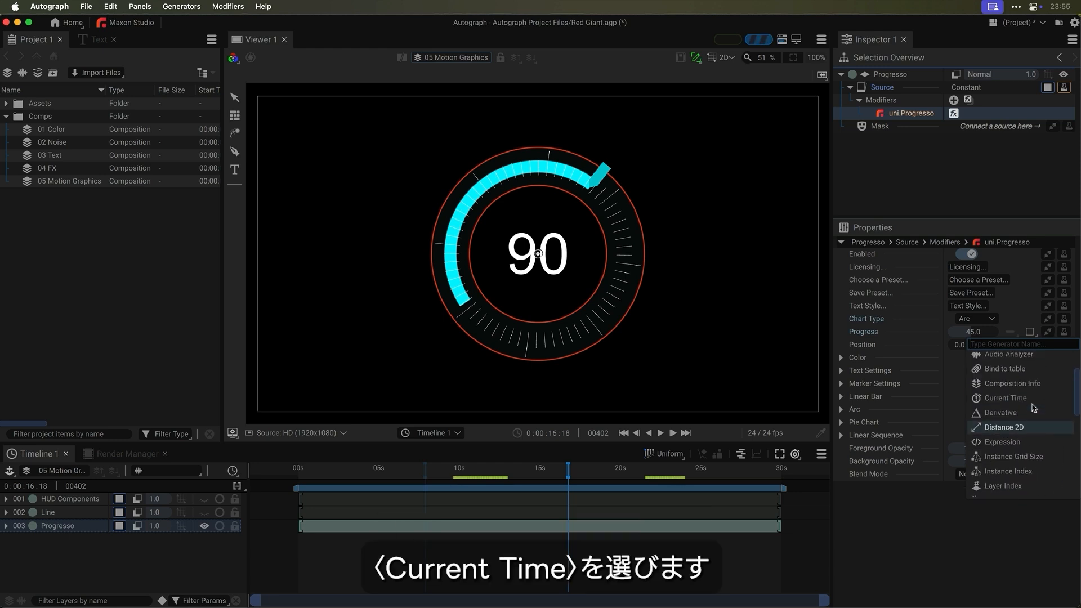
{"action": "left_click", "coordinate": [1024, 439]}
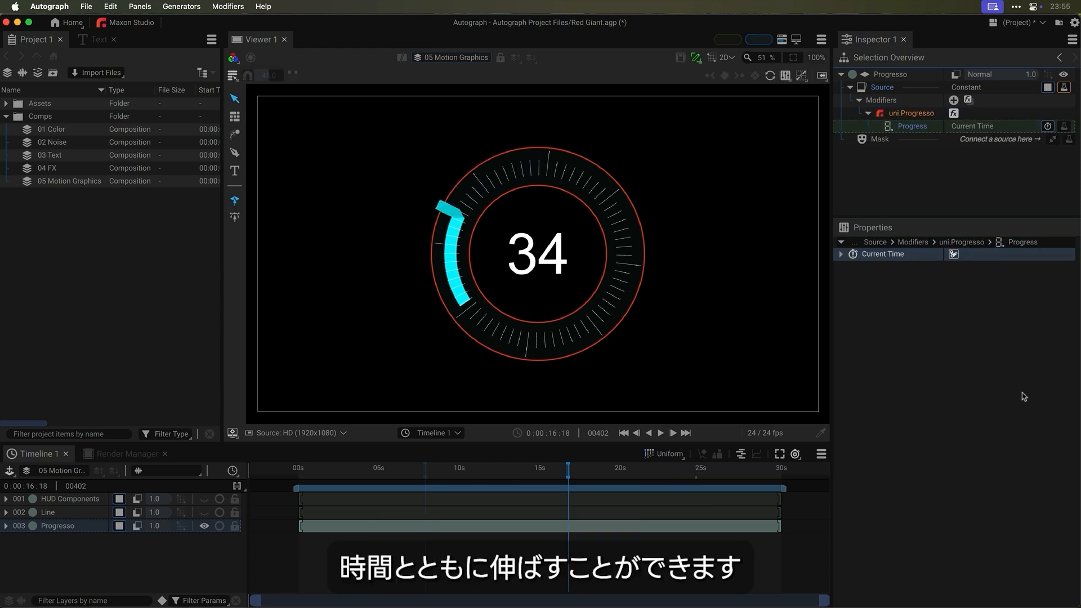
{"action": "left_click", "coordinate": [841, 254]}
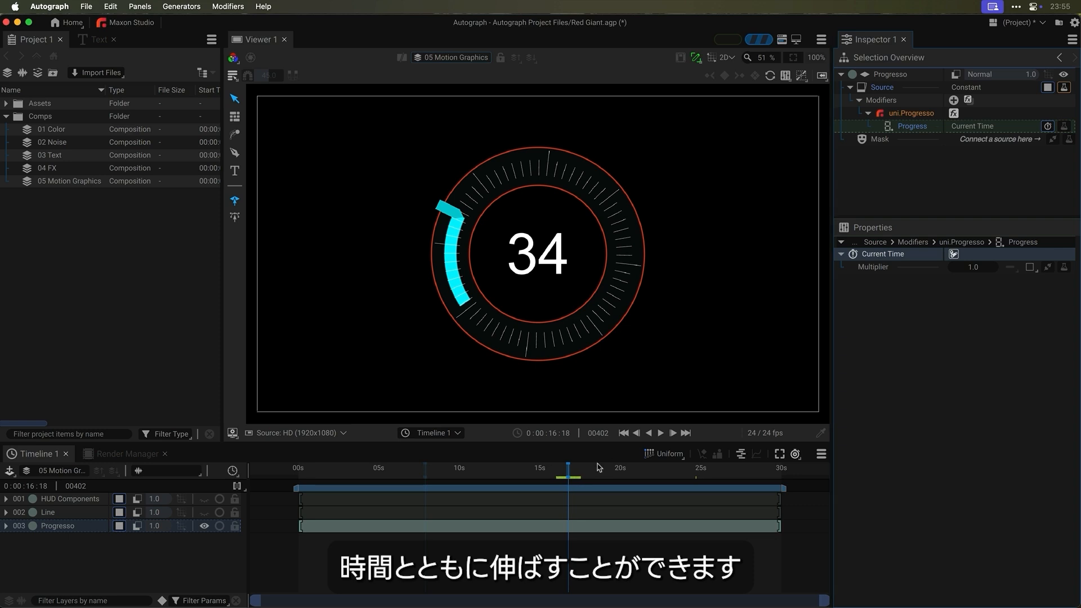
- Play back the time-driven gauge from about 7 seconds and stop playback
{"action": "left_click", "coordinate": [406, 473]}
{"action": "key", "text": "space"}
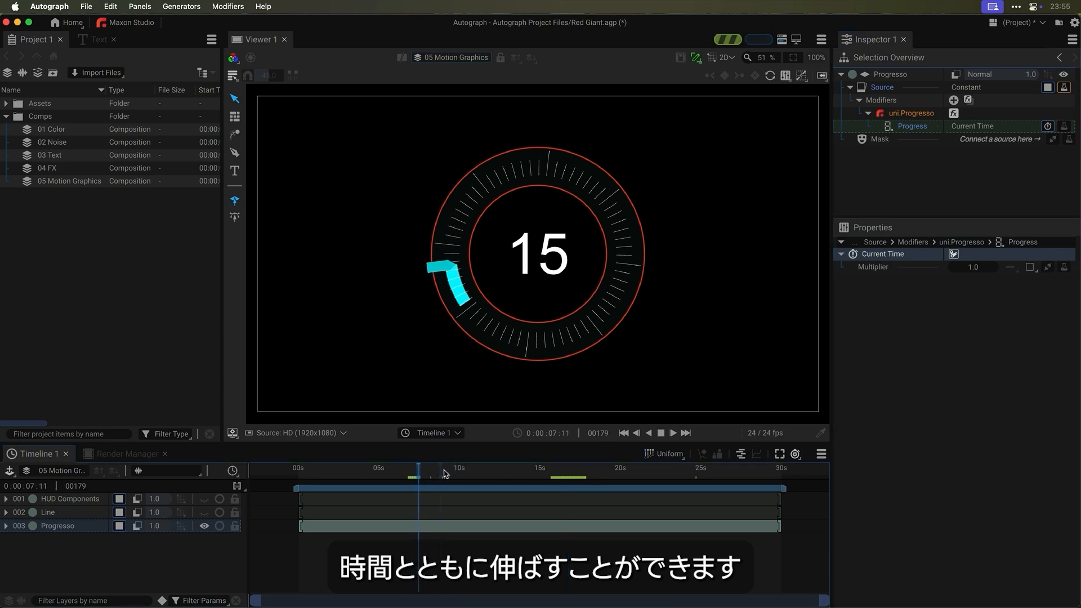
{"action": "key", "text": "space"}
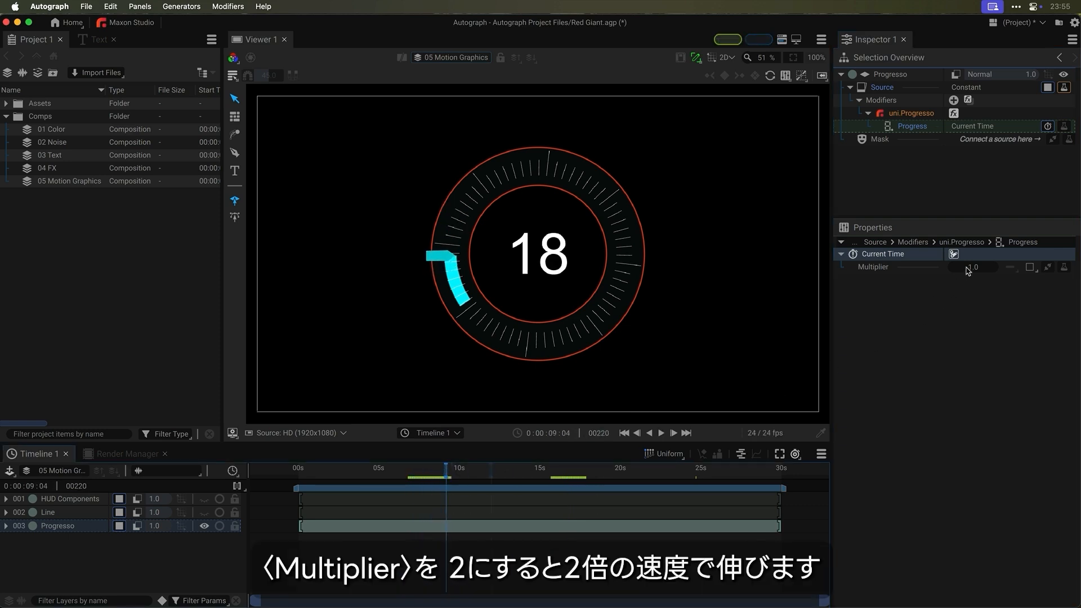
- Set the Current Time generator's Multiplier to 2 and play back the gauge to check its speed
{"action": "left_click", "coordinate": [973, 267]}
{"action": "type", "text": "2"}
{"action": "key", "text": "Return"}
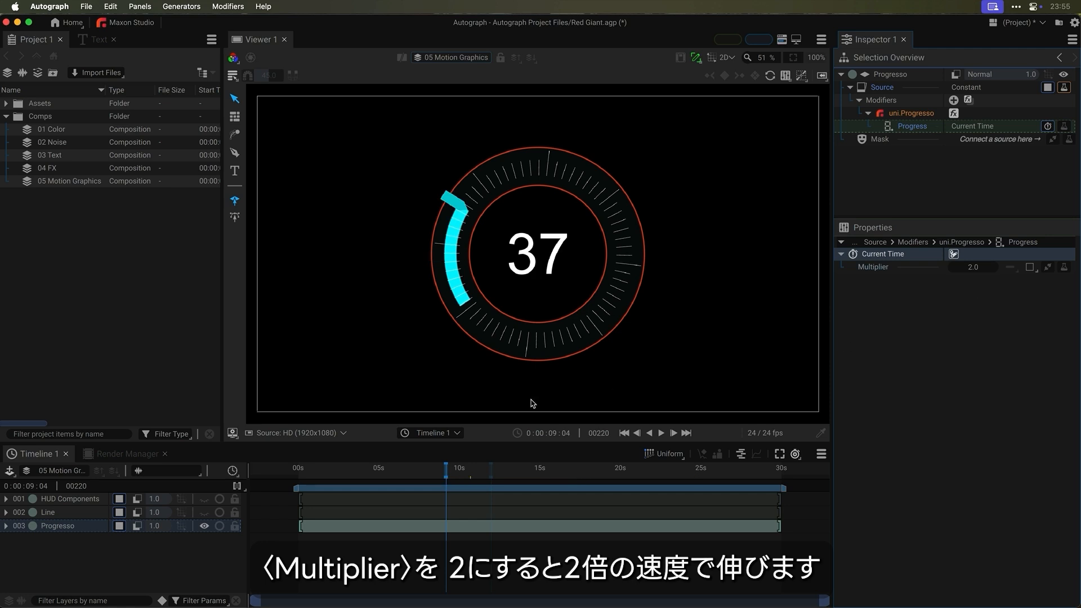
{"action": "key", "text": "space"}
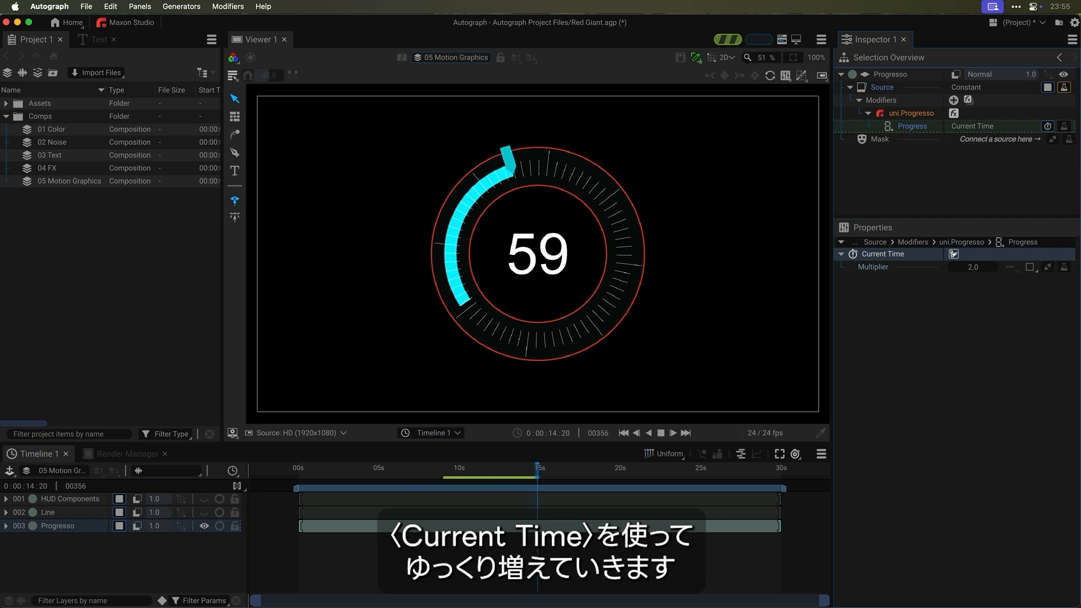
{"action": "key", "text": "space"}
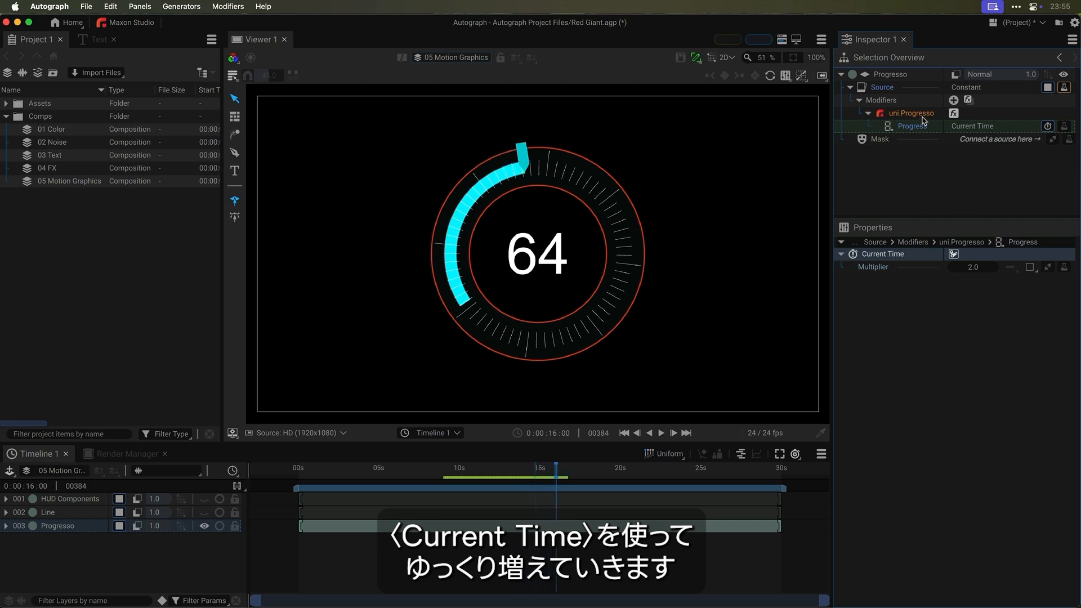
- Add an Add Noise modifier to uni.Progresso's Progress parameter, with noise type FBM and an Amplitude of 3
{"action": "left_click", "coordinate": [923, 115]}
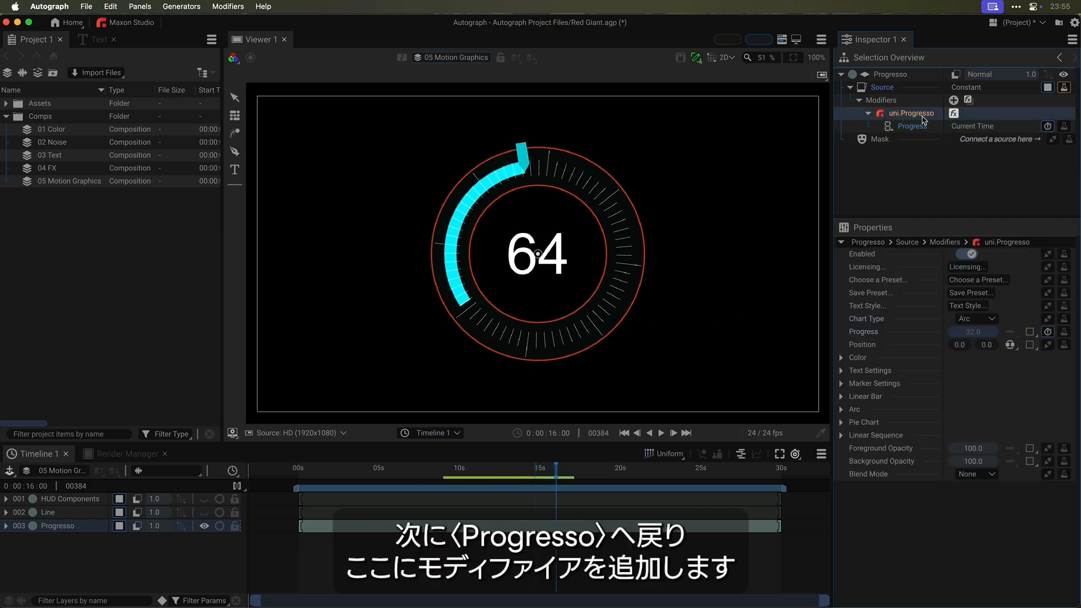
{"action": "left_click", "coordinate": [1064, 332]}
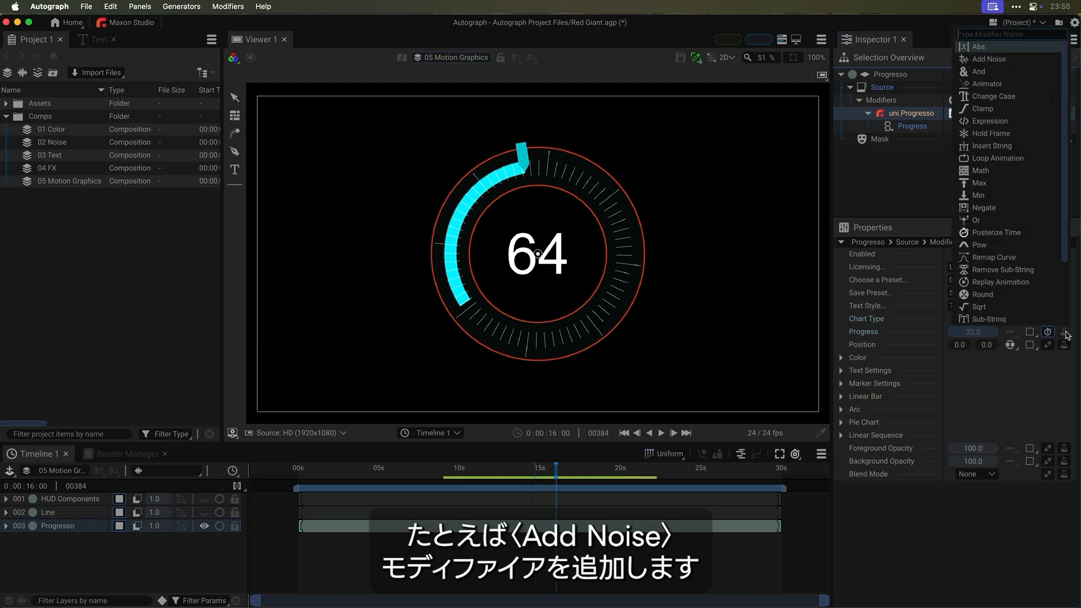
{"action": "left_click", "coordinate": [989, 59]}
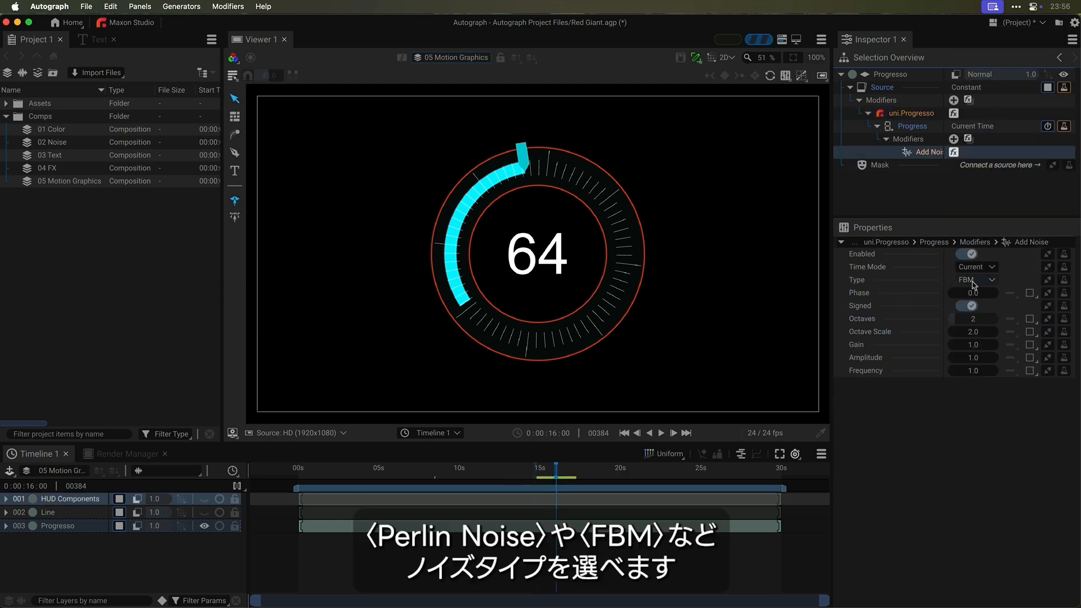
{"action": "left_click", "coordinate": [989, 279]}
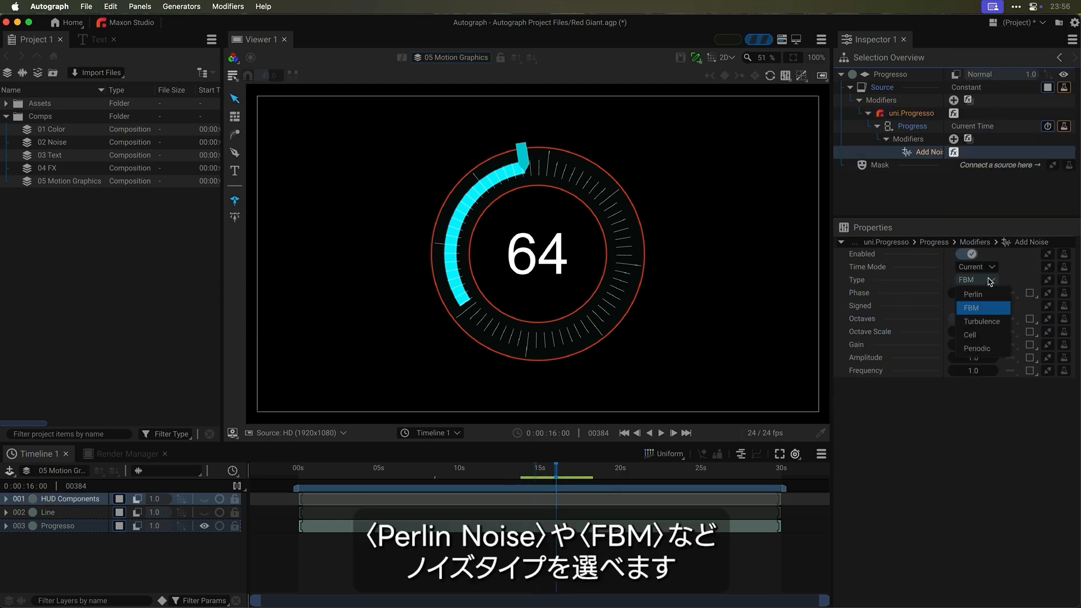
{"action": "left_click", "coordinate": [989, 309]}
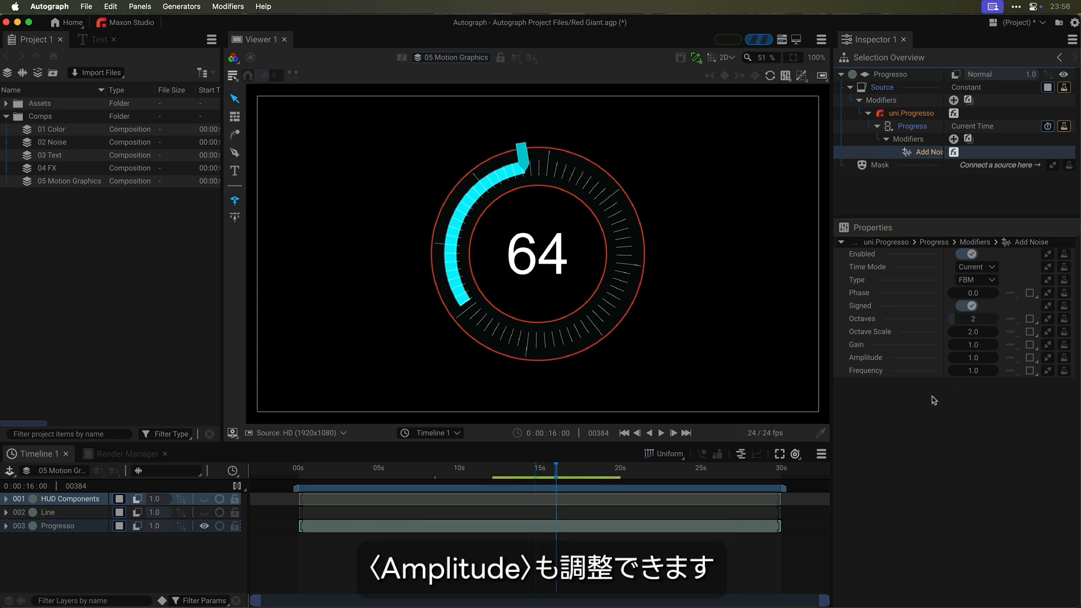
{"action": "left_click_drag", "start_coordinate": [974, 363], "coordinate": [981, 363]}
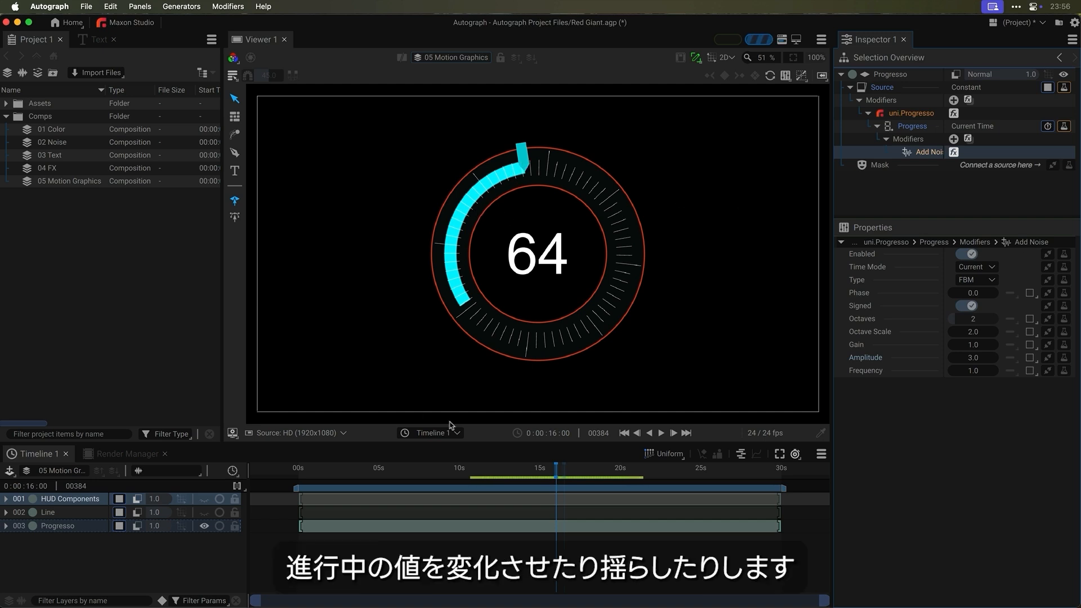
- Play back the noise-modulated gauge from about 8 seconds to about 27 seconds
{"action": "left_click_drag", "start_coordinate": [505, 467], "coordinate": [429, 469]}
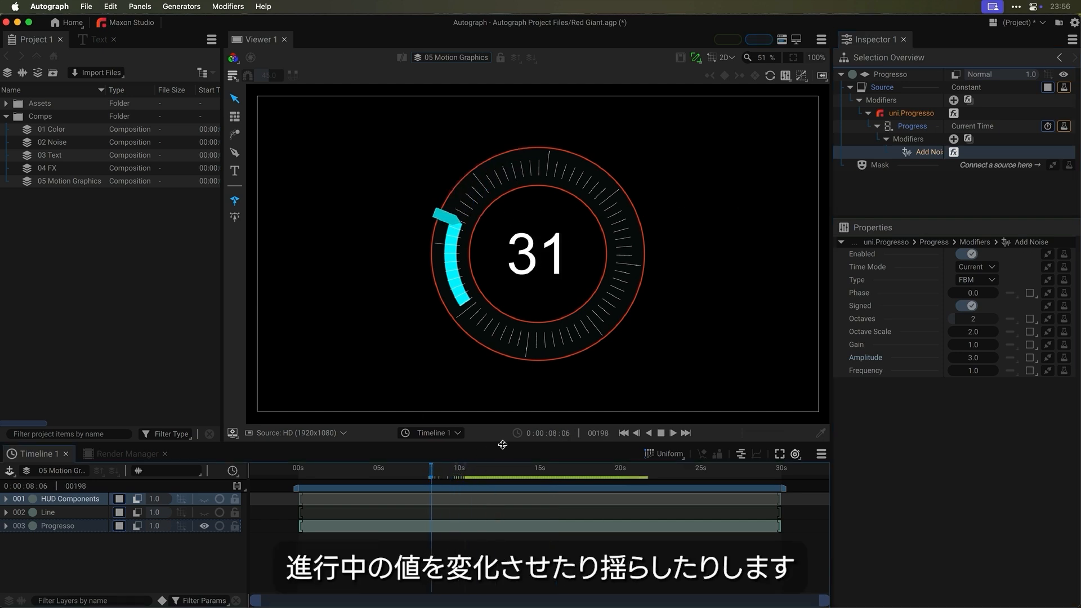
{"action": "key", "text": "space"}
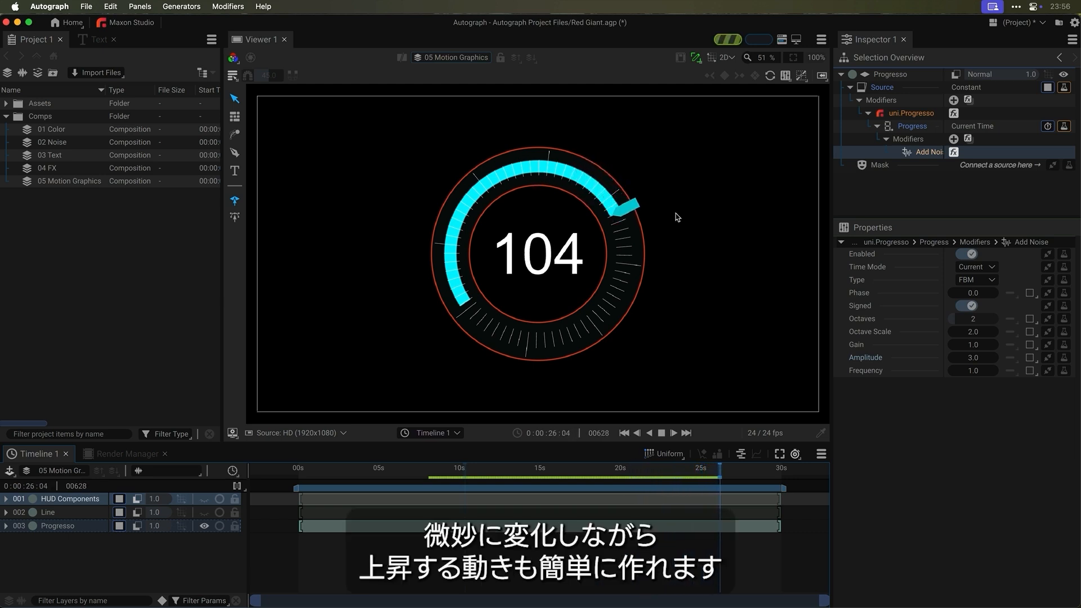
{"action": "key", "text": "space"}
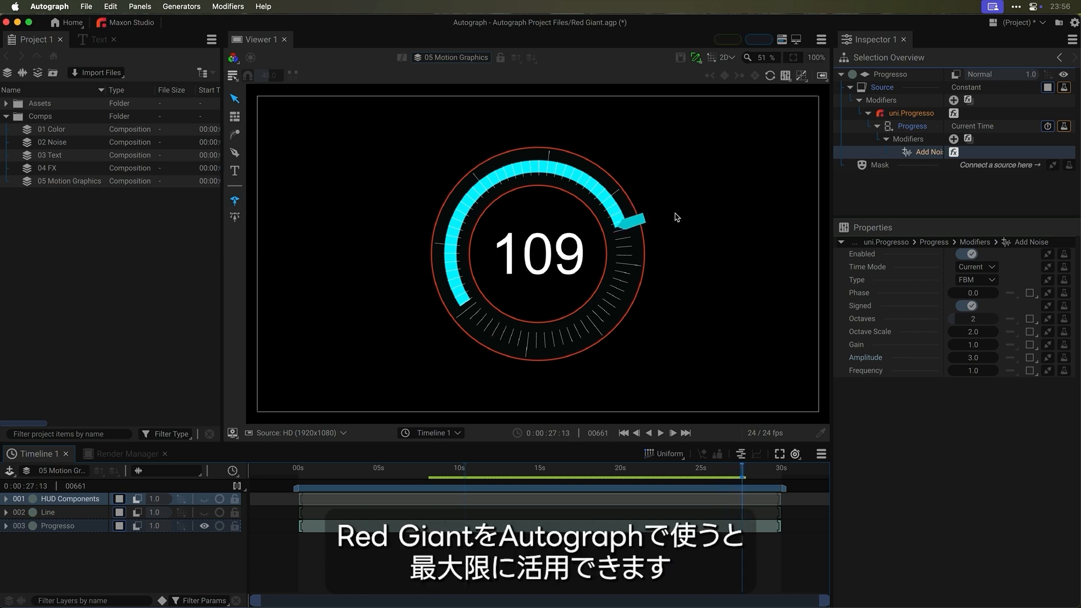